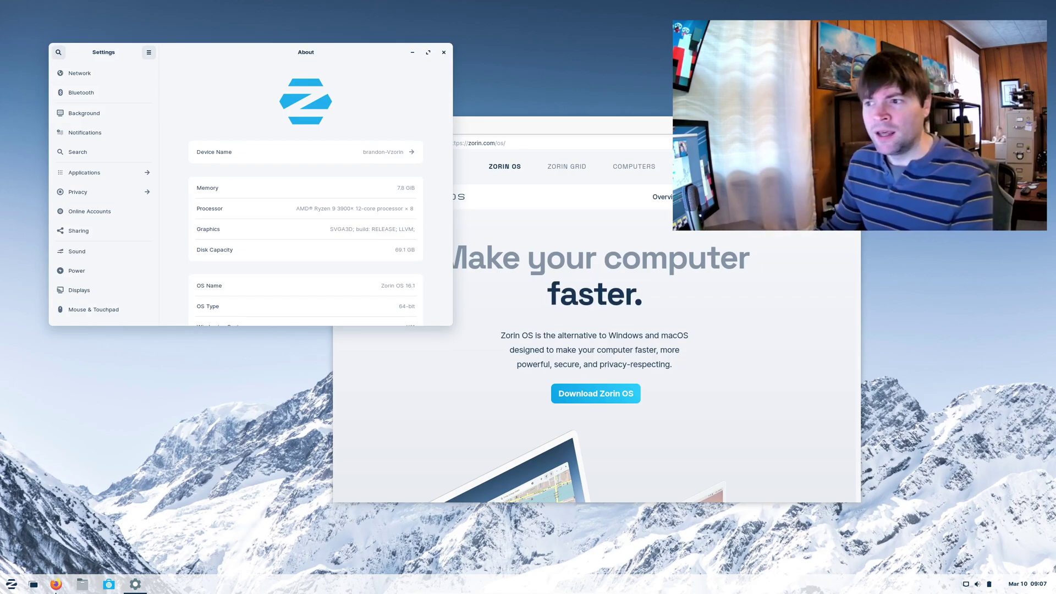
- Bring Firefox to the front and open the Zorin OS download page
click(55, 584)
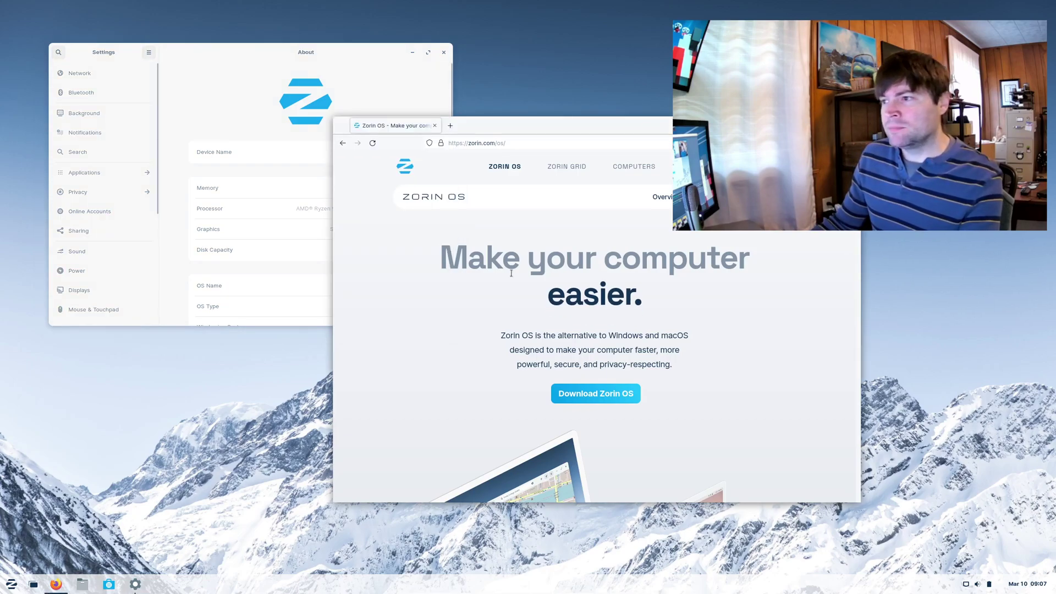
scroll(506, 271, down, 5)
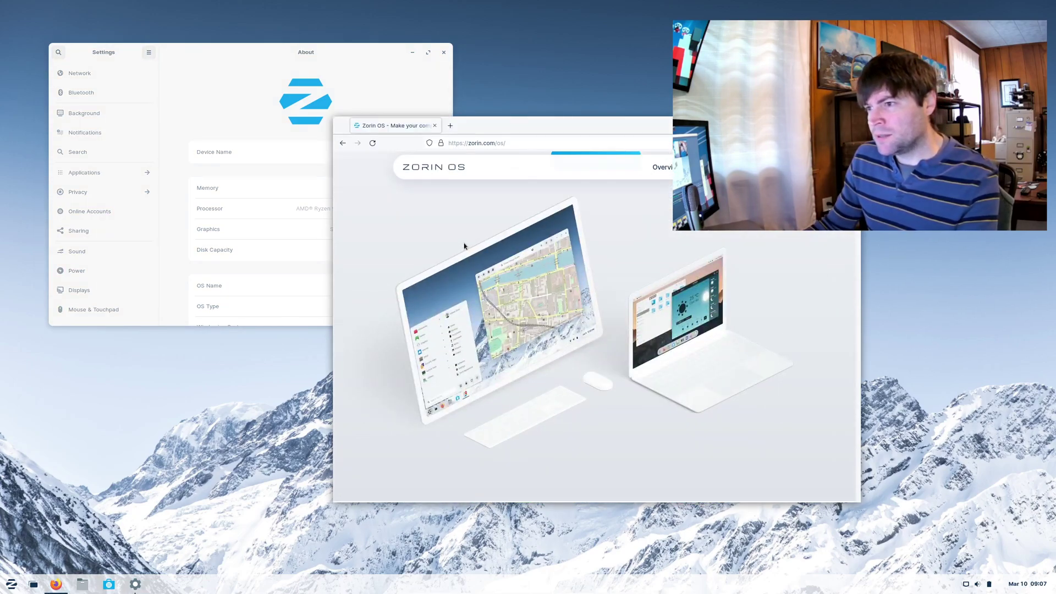
scroll(464, 243, up, 3)
click(575, 254)
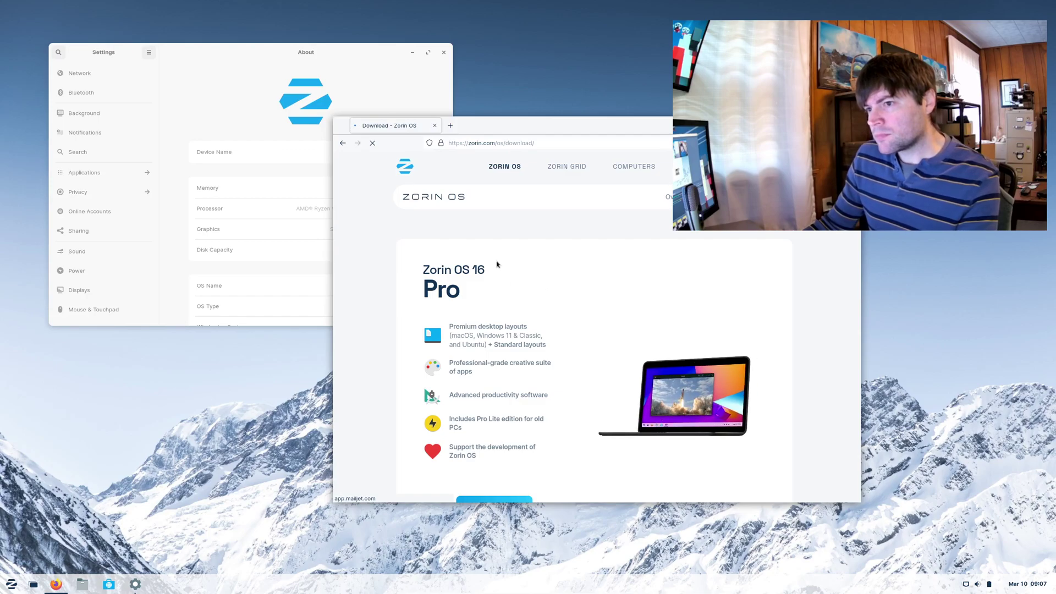
- Scroll the download page to the free Zorin OS 16 Core and Lite cards
scroll(410, 263, down, 3)
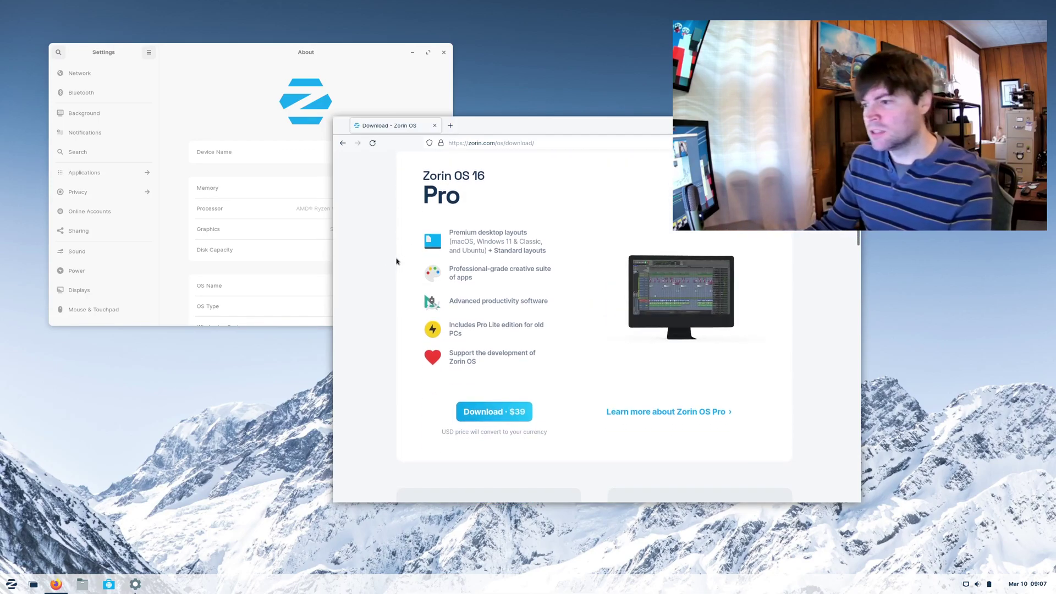
scroll(410, 263, down, 5)
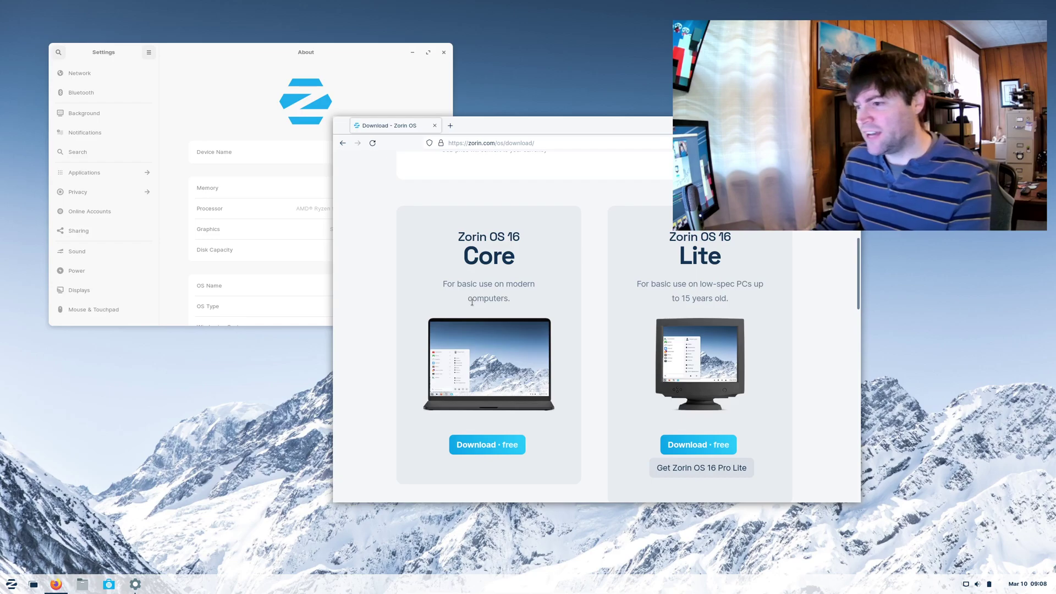
scroll(592, 357, down, 3)
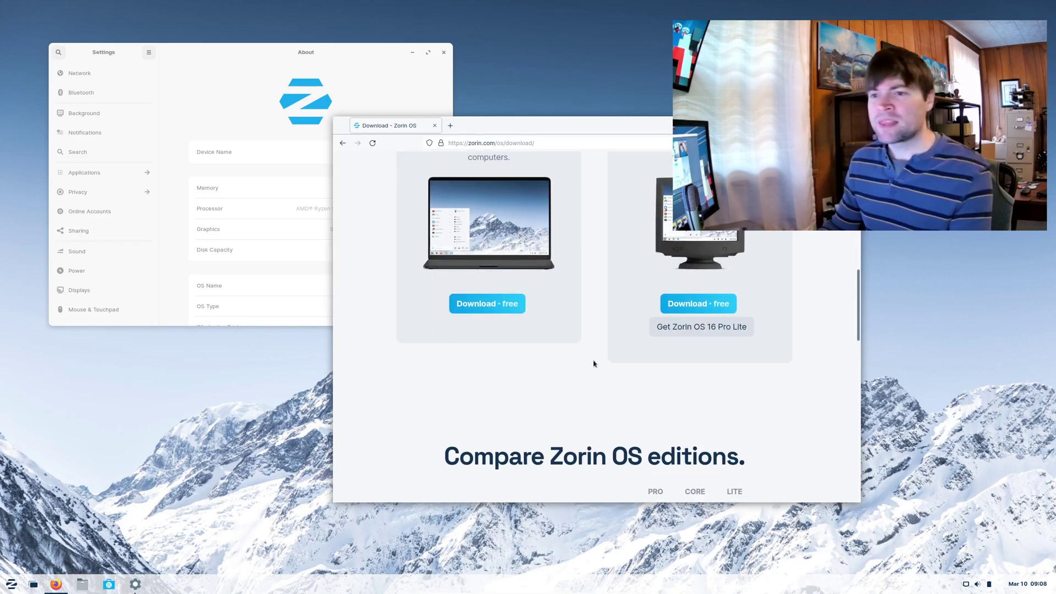
scroll(358, 240, up, 3)
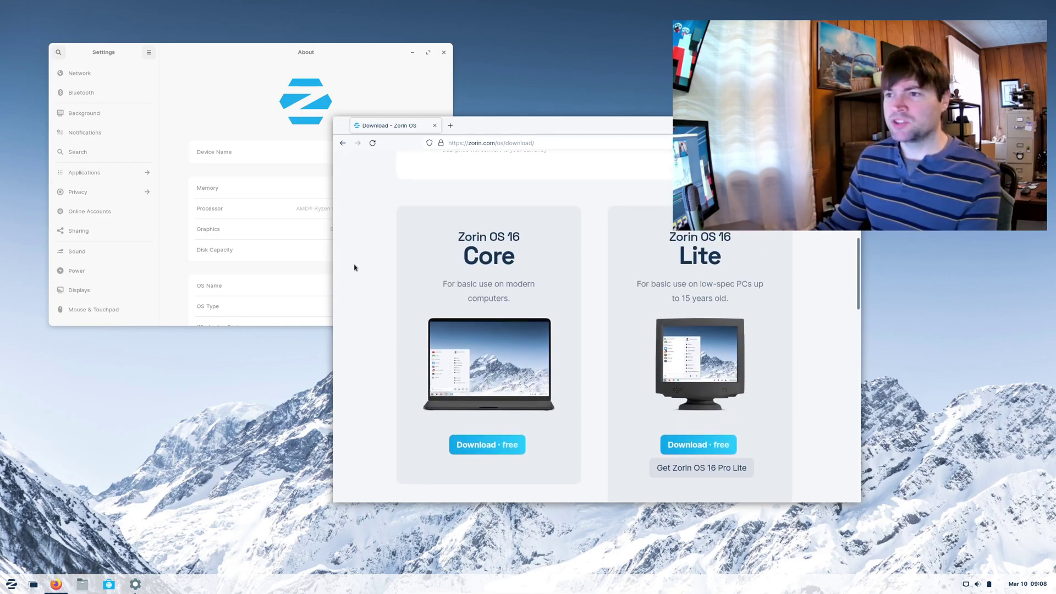
click(242, 91)
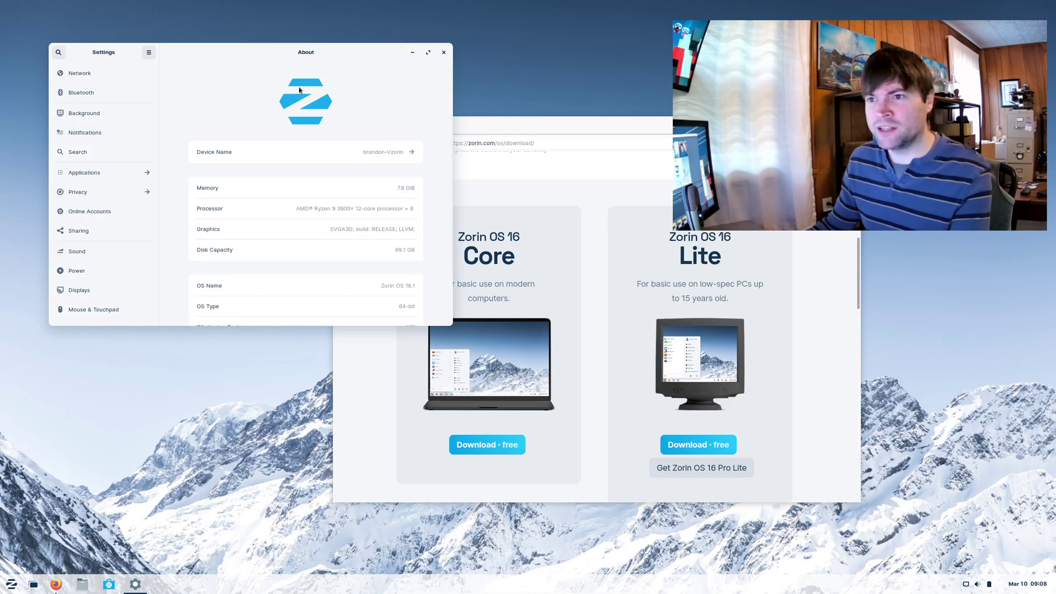
click(546, 127)
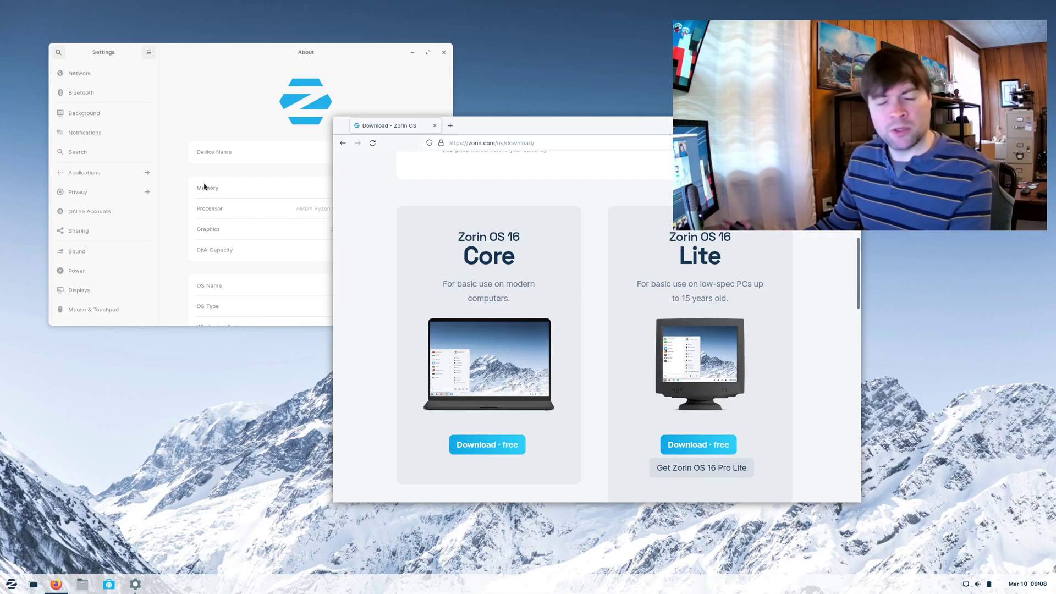
scroll(433, 361, down, 3)
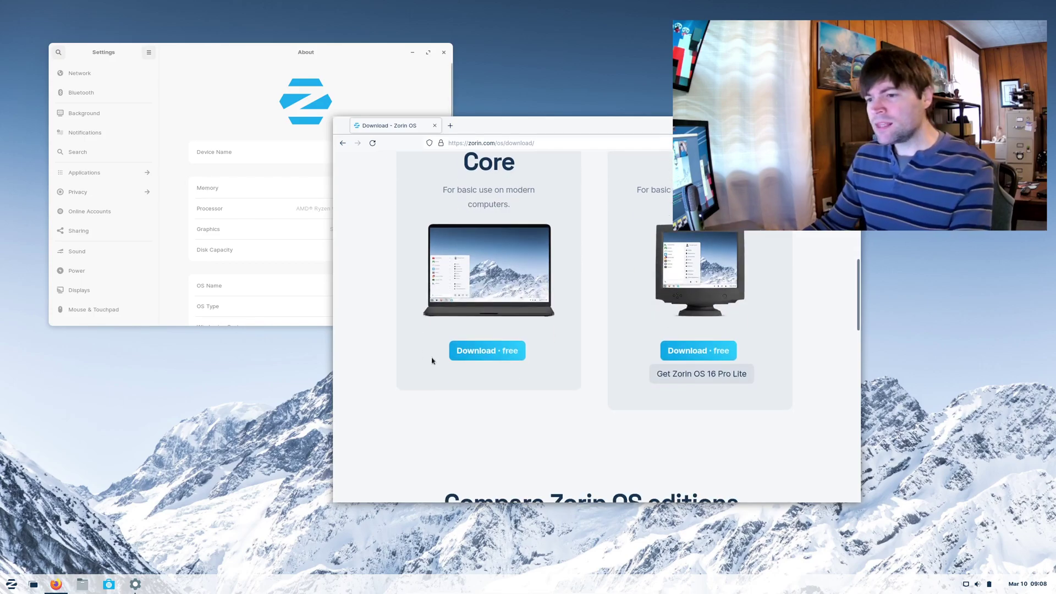
scroll(505, 316, down, 3)
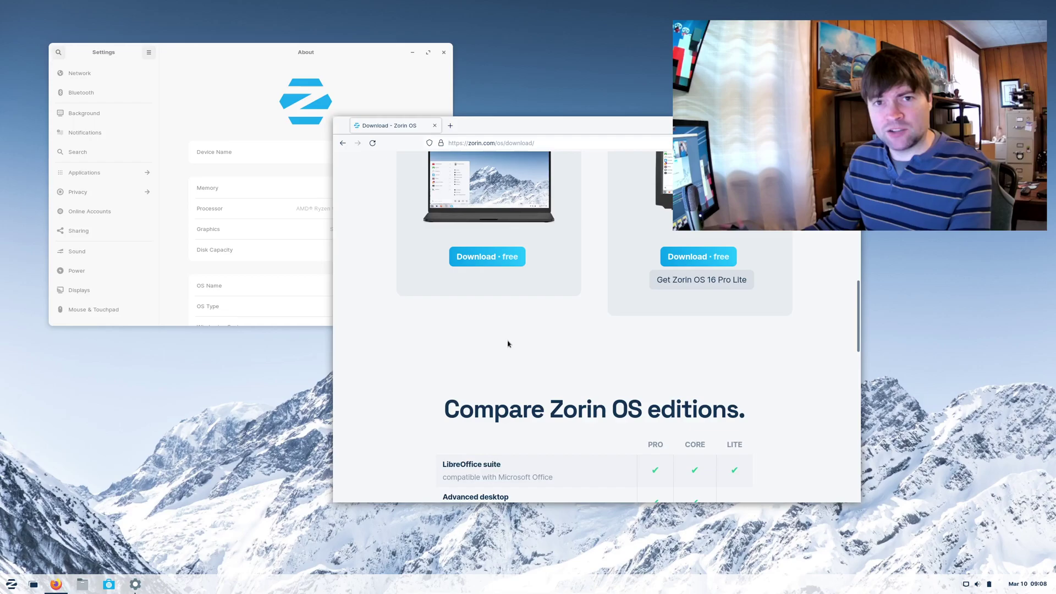
scroll(509, 344, up, 4)
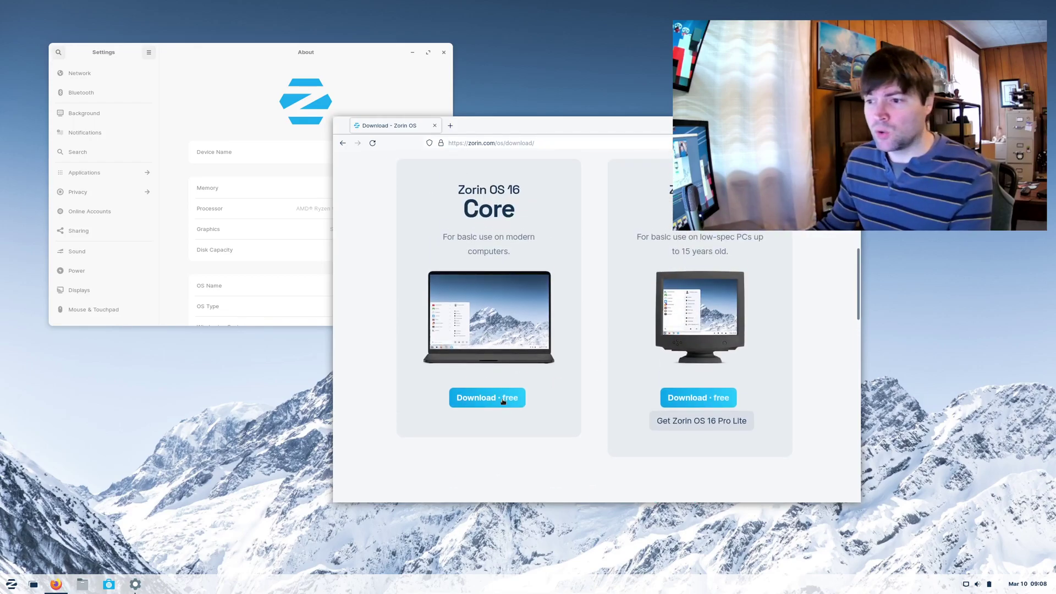
- Start the free Core download, skipping the newsletter and cancelling the file prompt
click(502, 401)
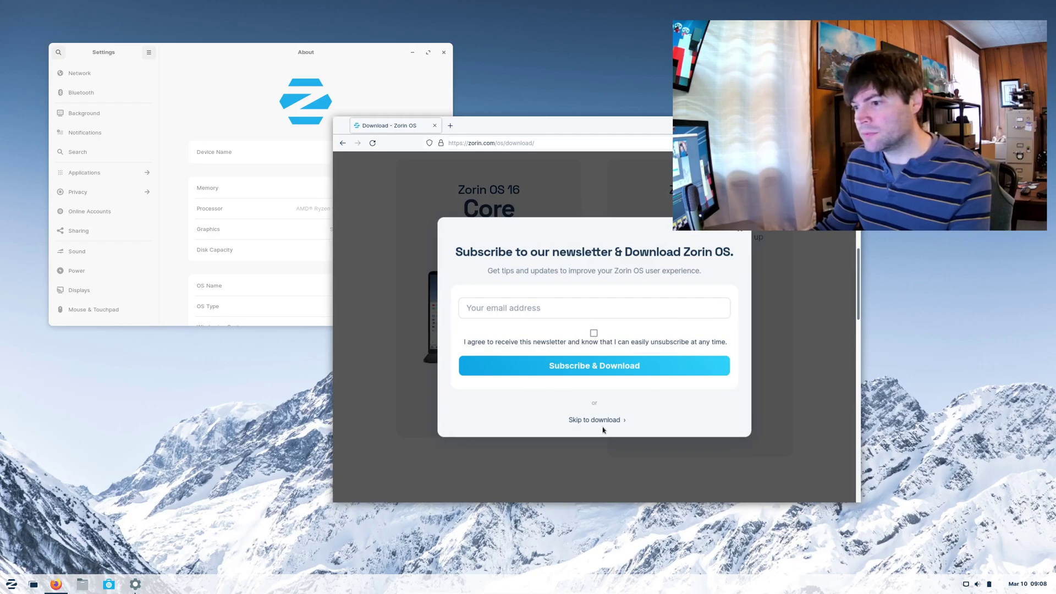
click(603, 421)
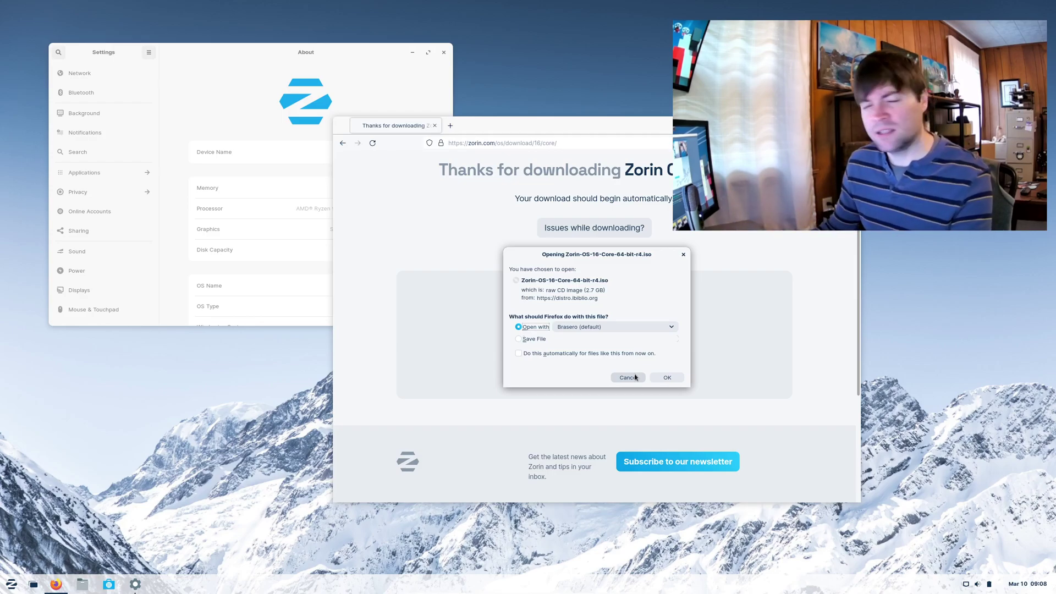
click(635, 377)
- Open the 'How to install Zorin OS' guide and maximize the browser window
scroll(584, 371, down, 5)
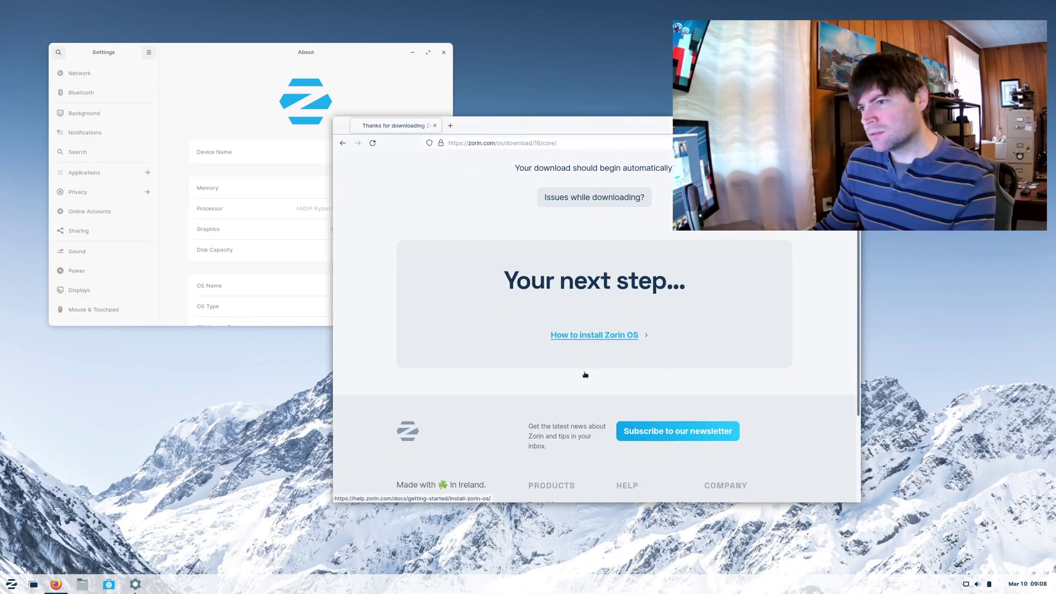
scroll(583, 369, up, 4)
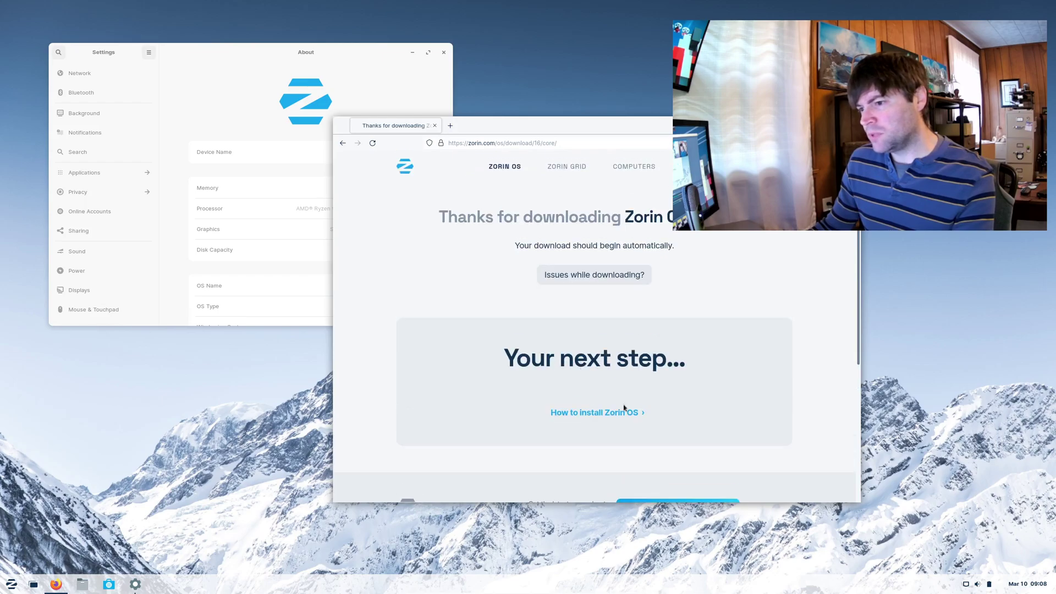
click(596, 410)
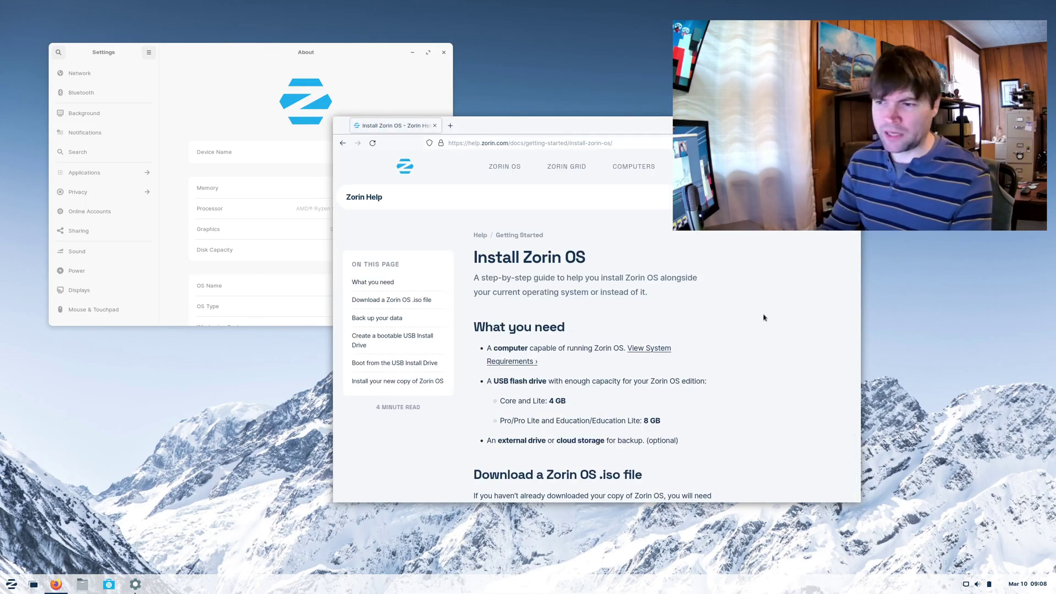
scroll(788, 288, down, 3)
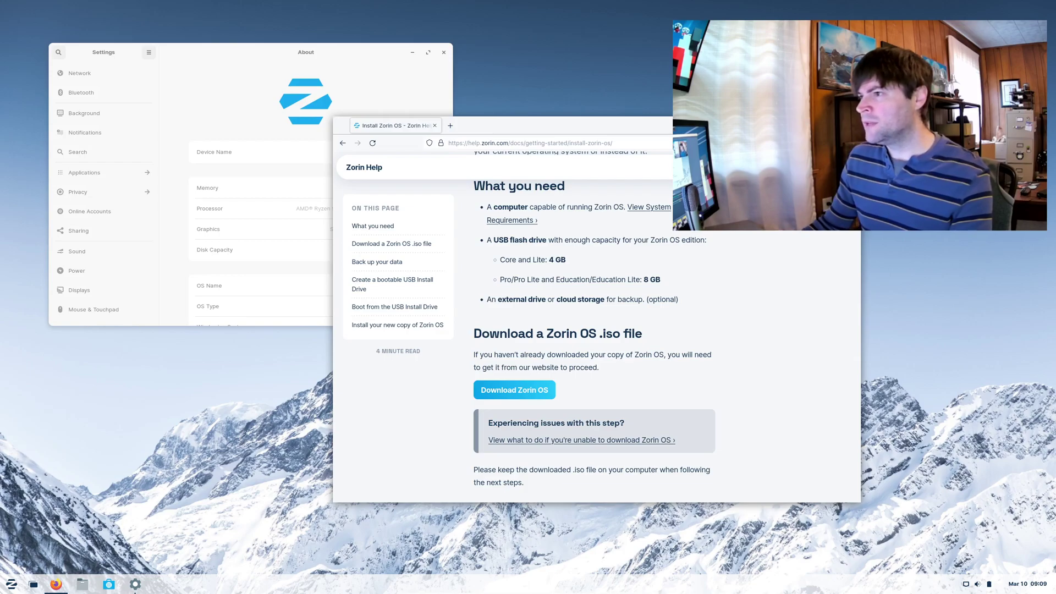
key(super+Up)
- Close Firefox, open the Software store, and open the code app from Editor's Picks
click(1049, 8)
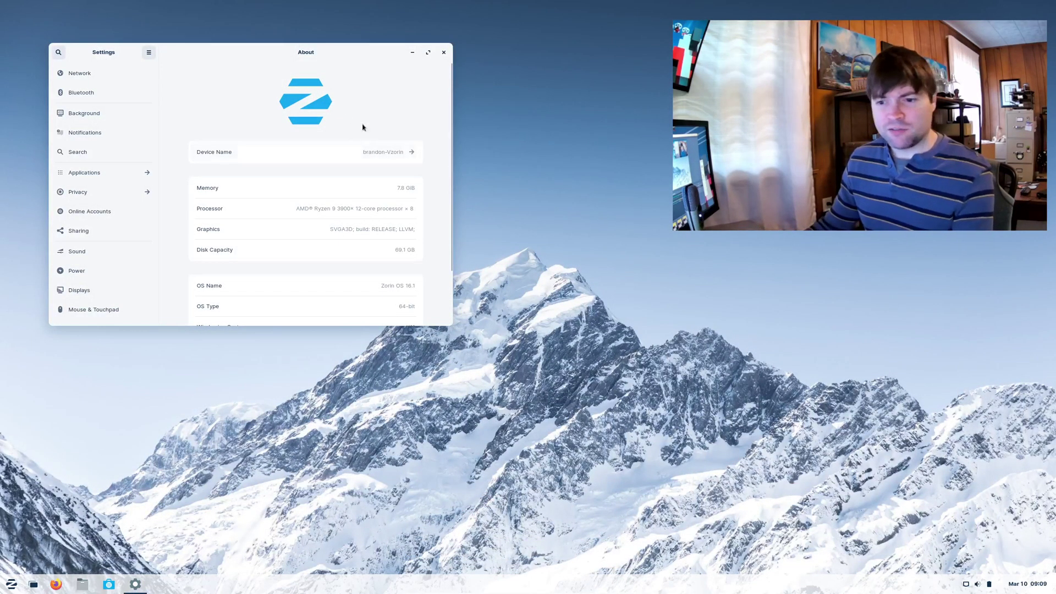
click(108, 584)
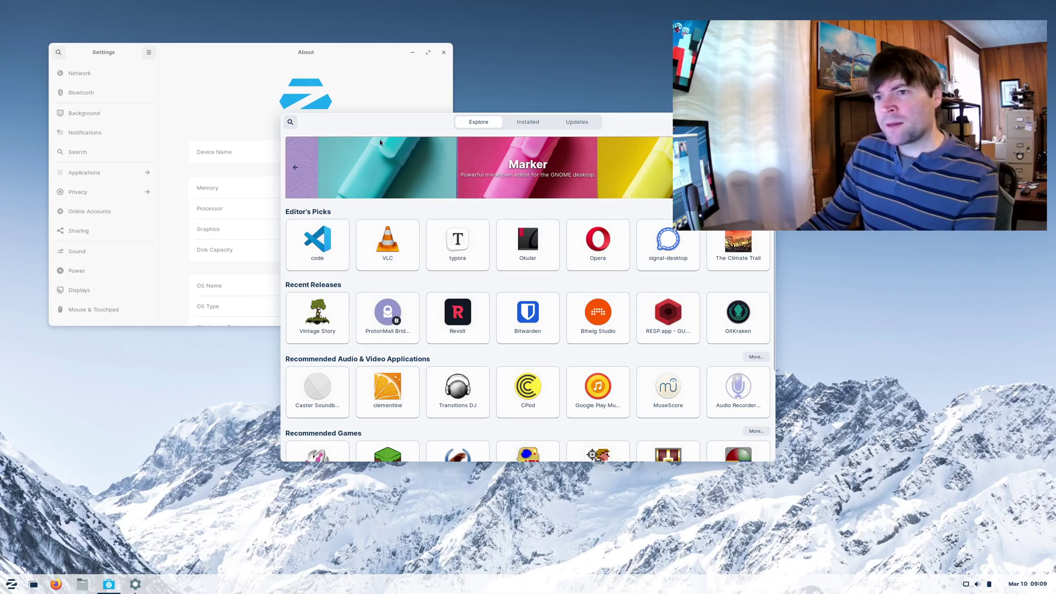
drag(384, 119, 369, 131)
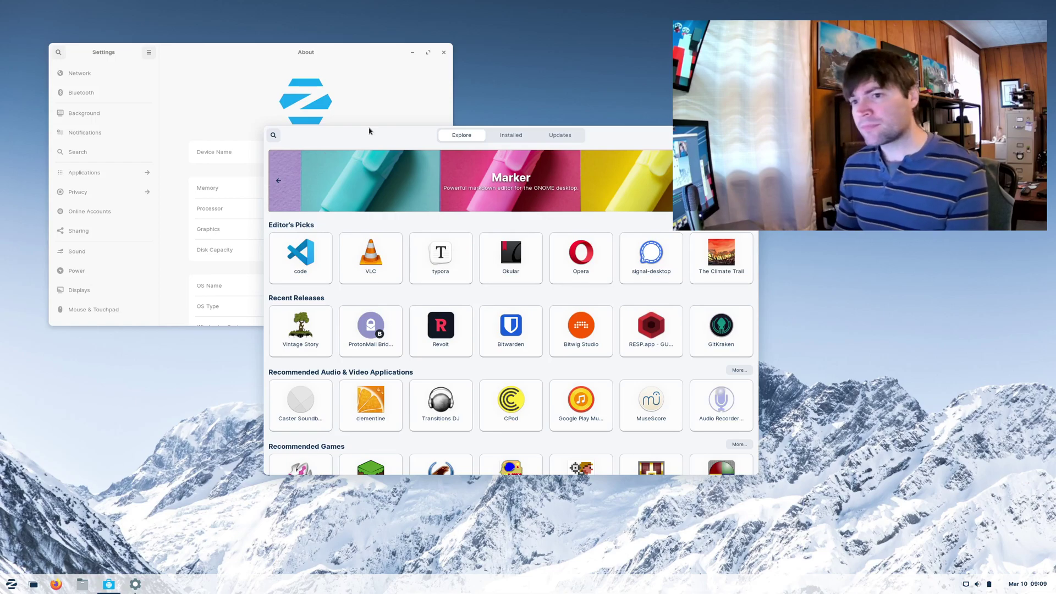
scroll(471, 333, down, 4)
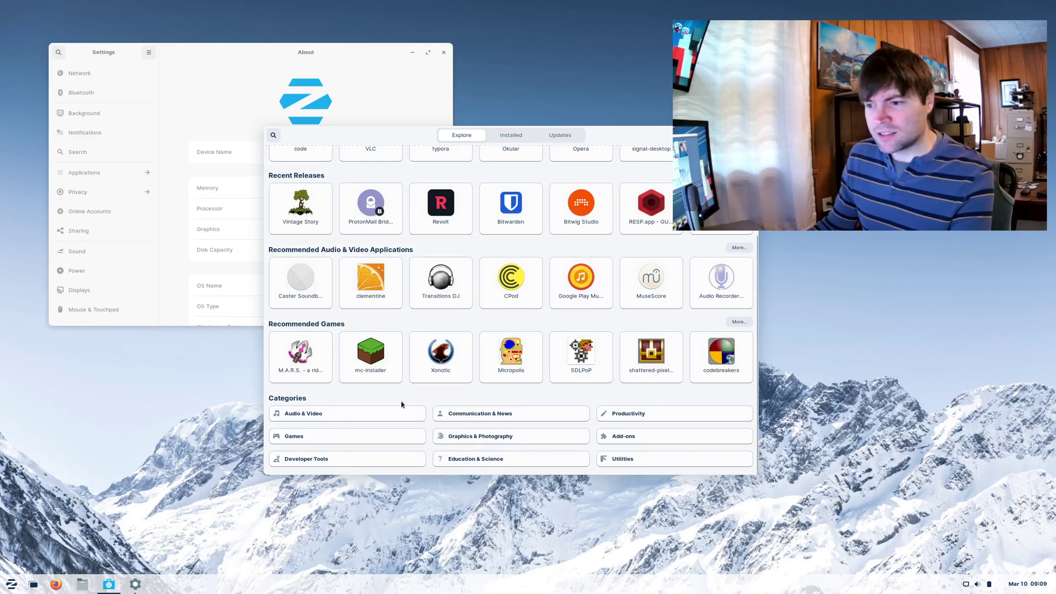
scroll(368, 380, up, 4)
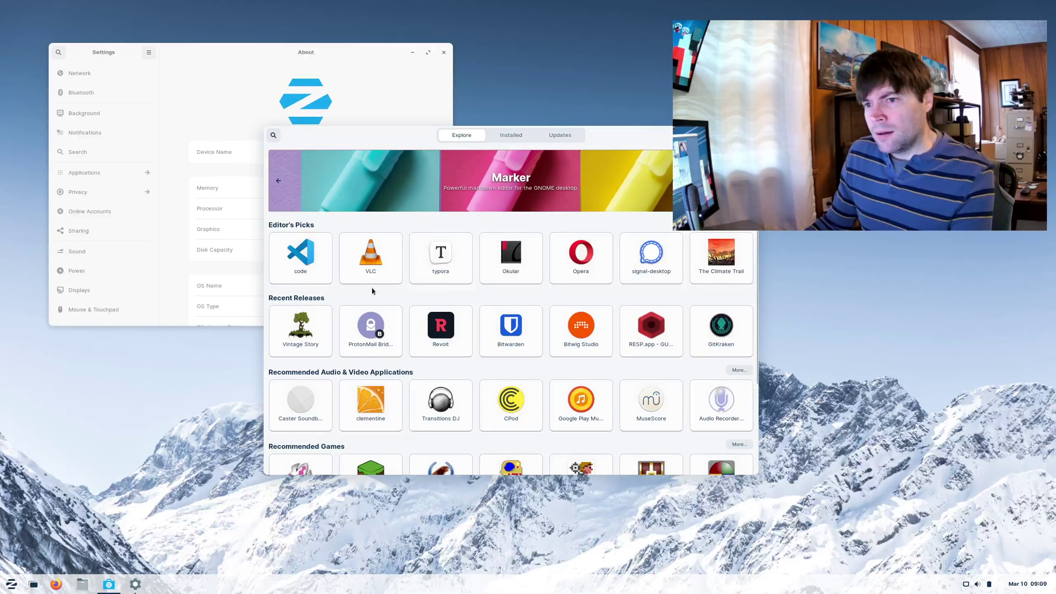
click(289, 253)
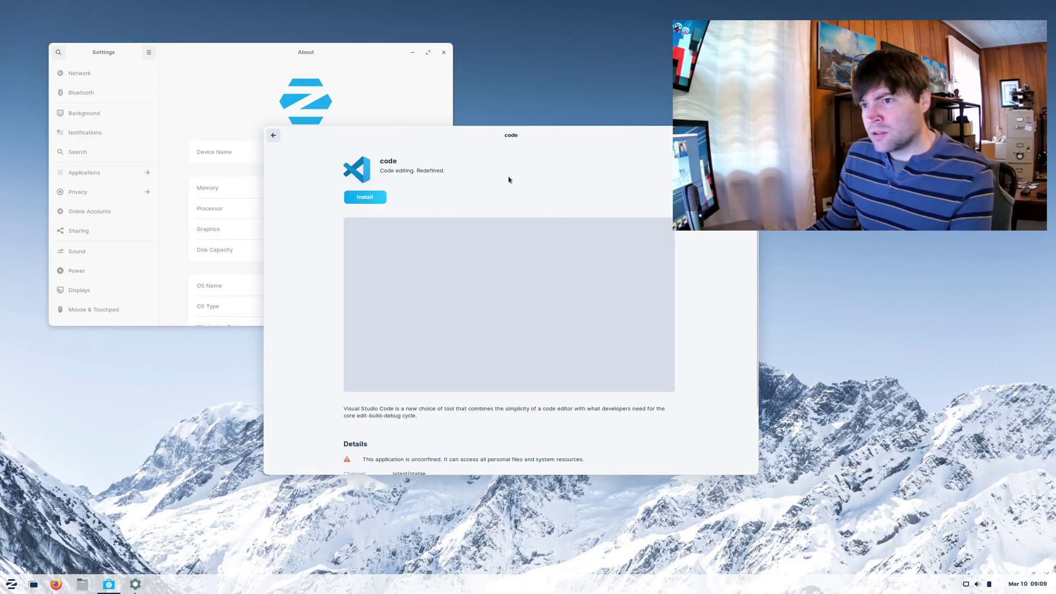
- Install Visual Studio Code, authorizing with the account password
click(377, 198)
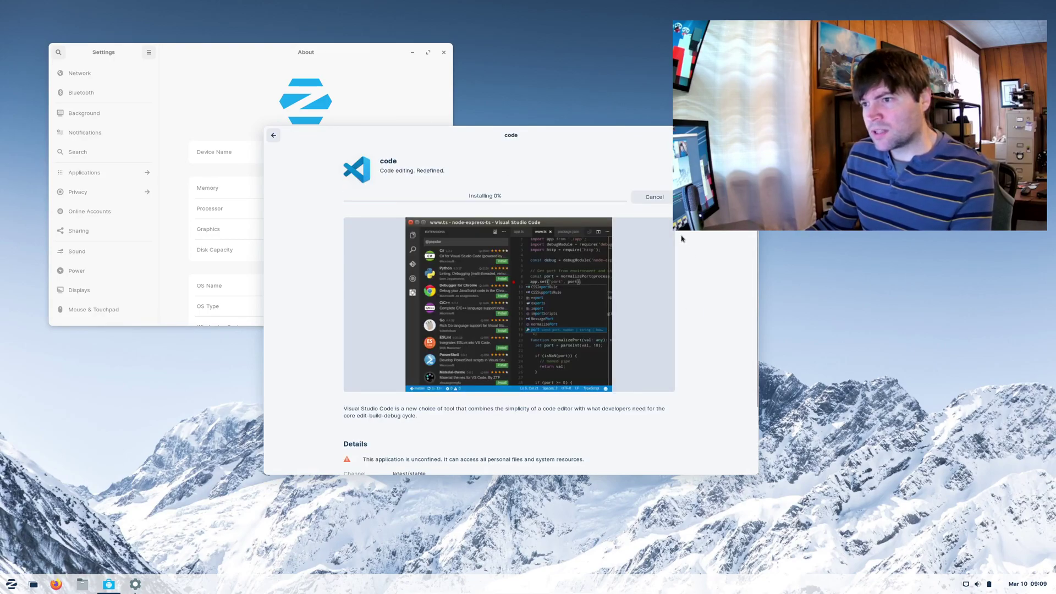
text(*)
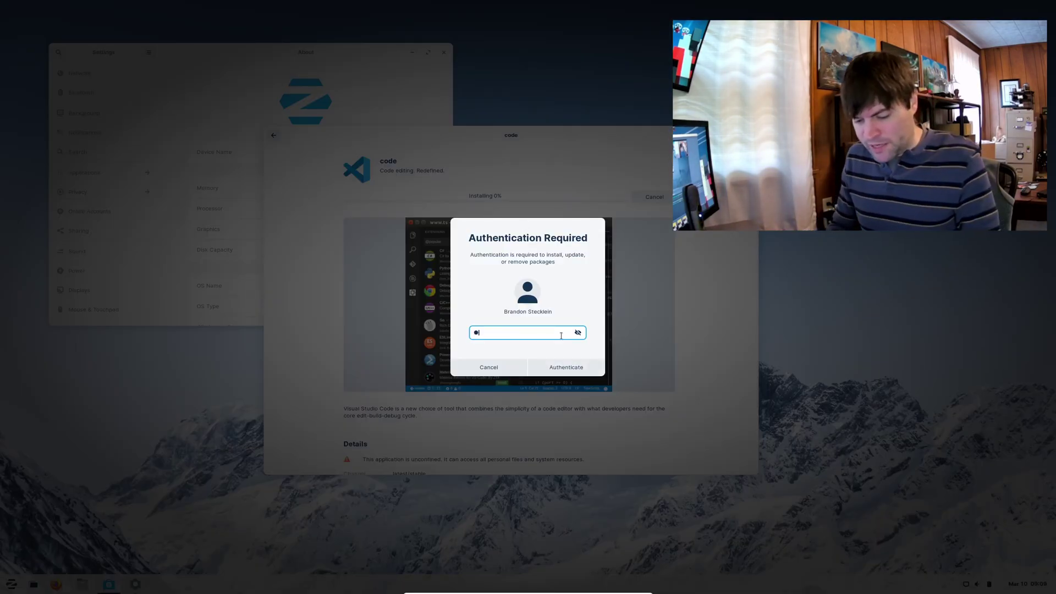
text(**********)
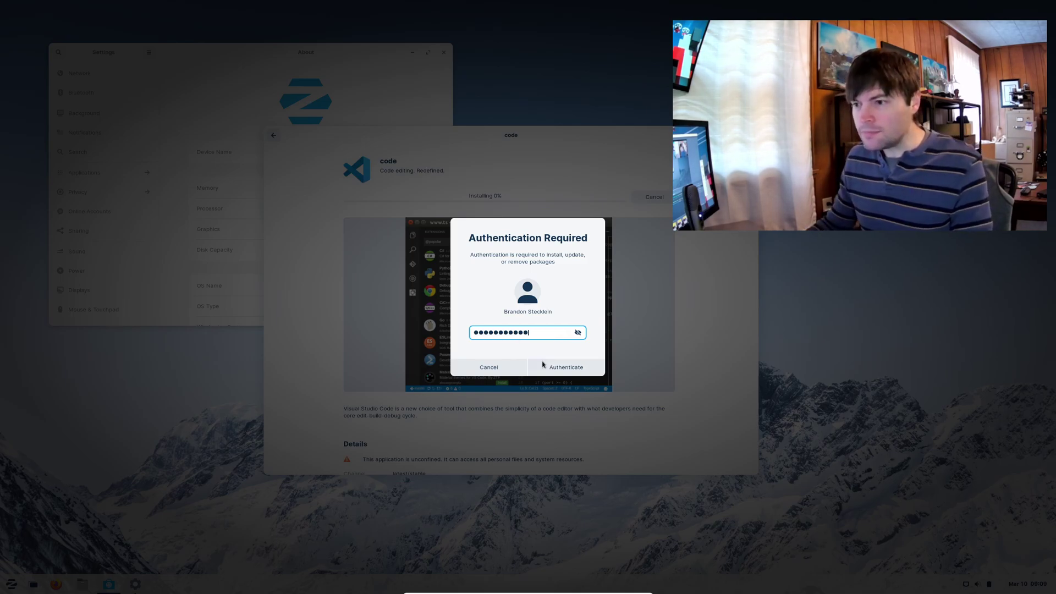
click(543, 365)
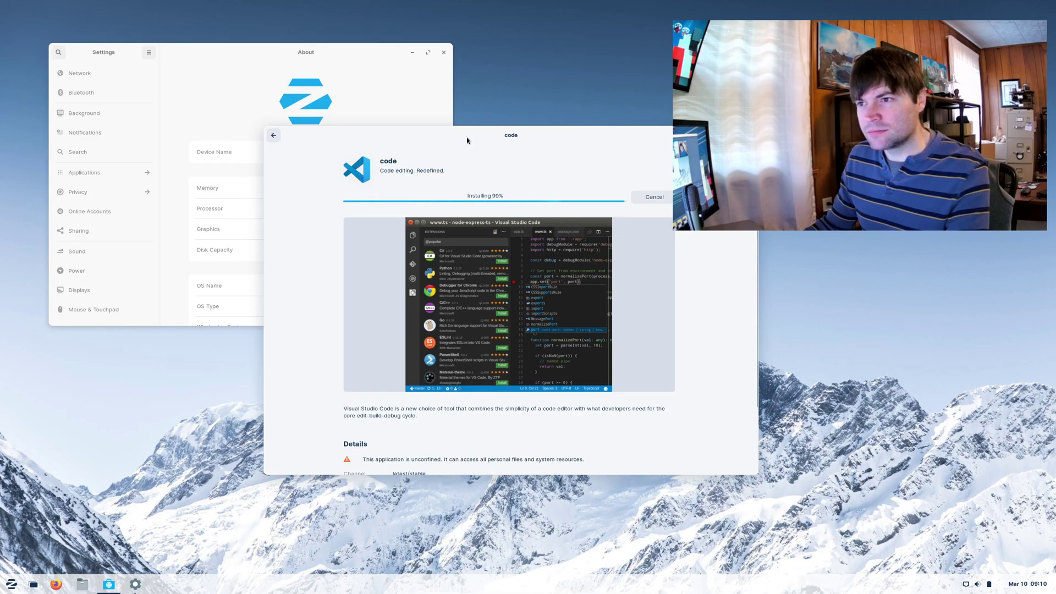
- Move the code install window toward the lower right of the screen
drag(467, 140, 482, 159)
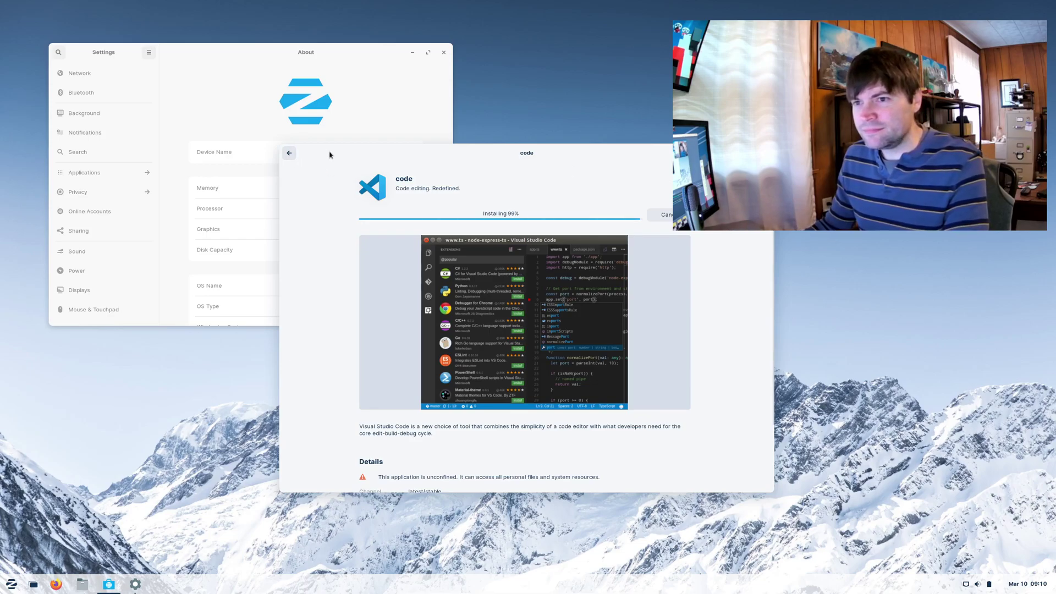
drag(300, 158, 340, 157)
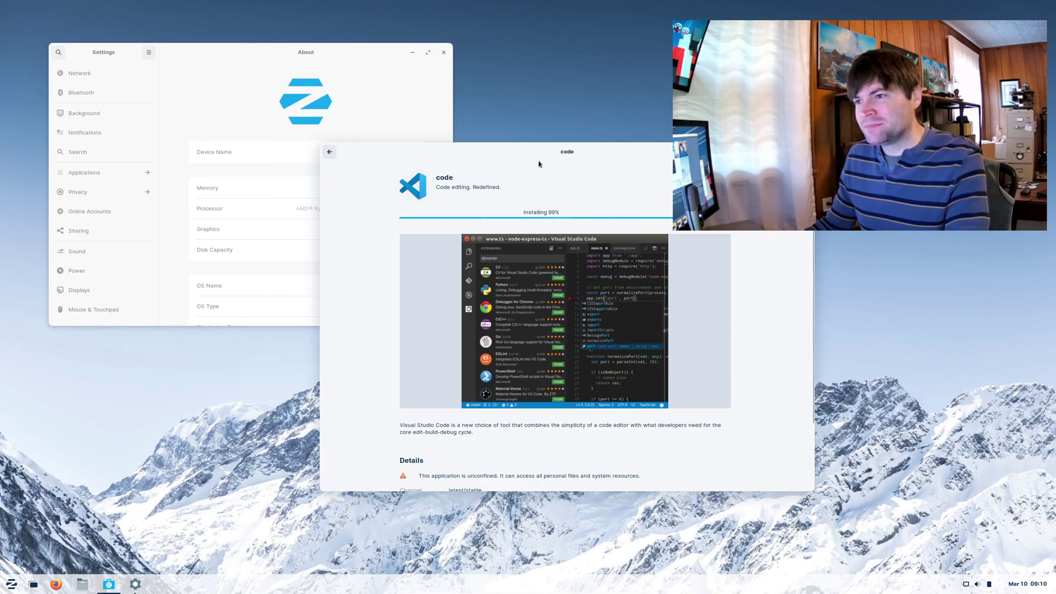
drag(539, 163, 739, 223)
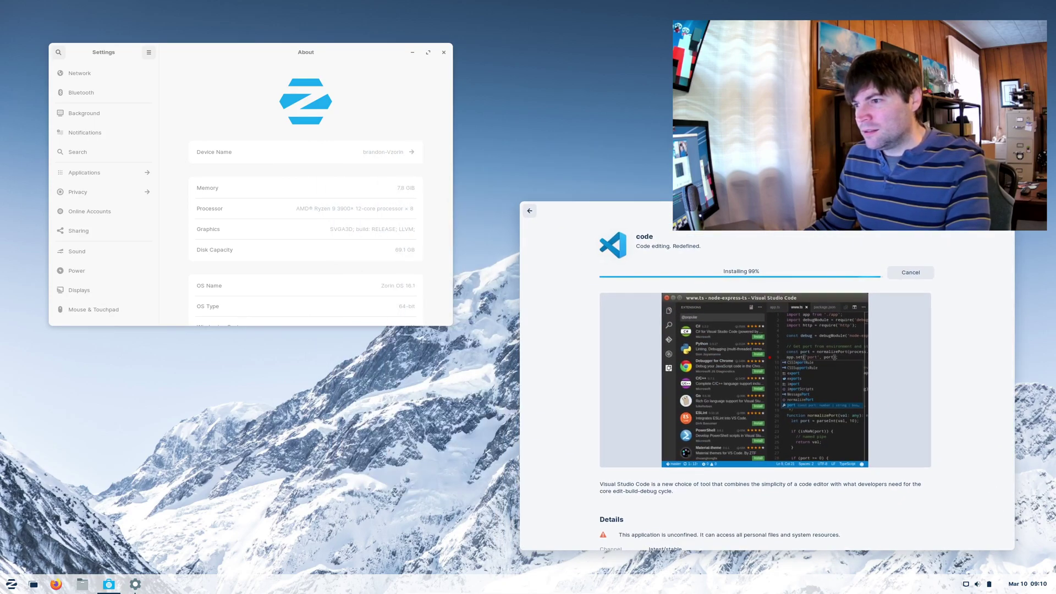
drag(587, 206, 540, 211)
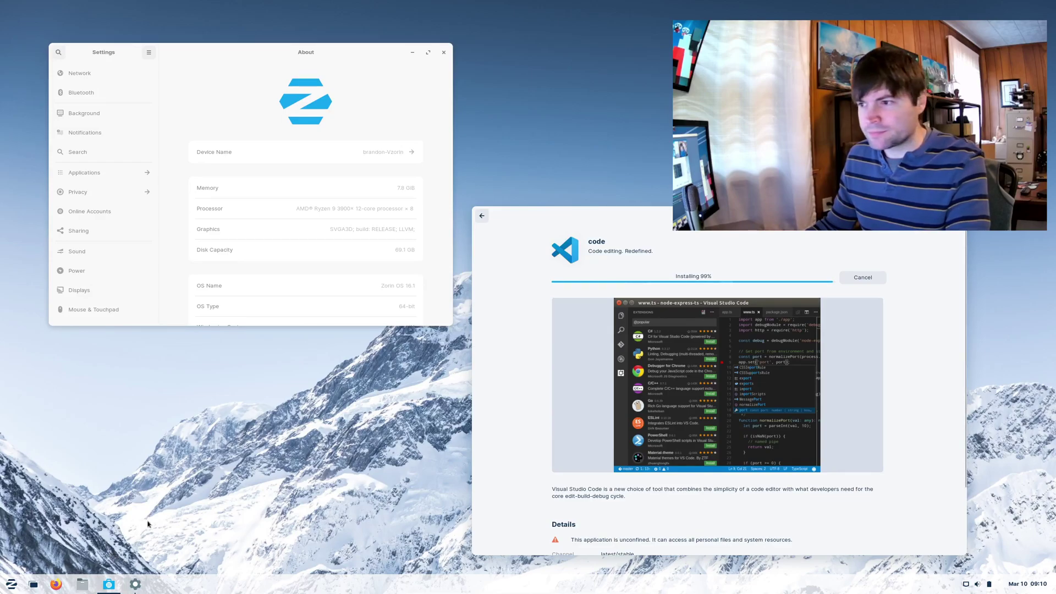
- Open Home in Files, place it top-left, and select Desktop and Documents before deselecting
click(82, 584)
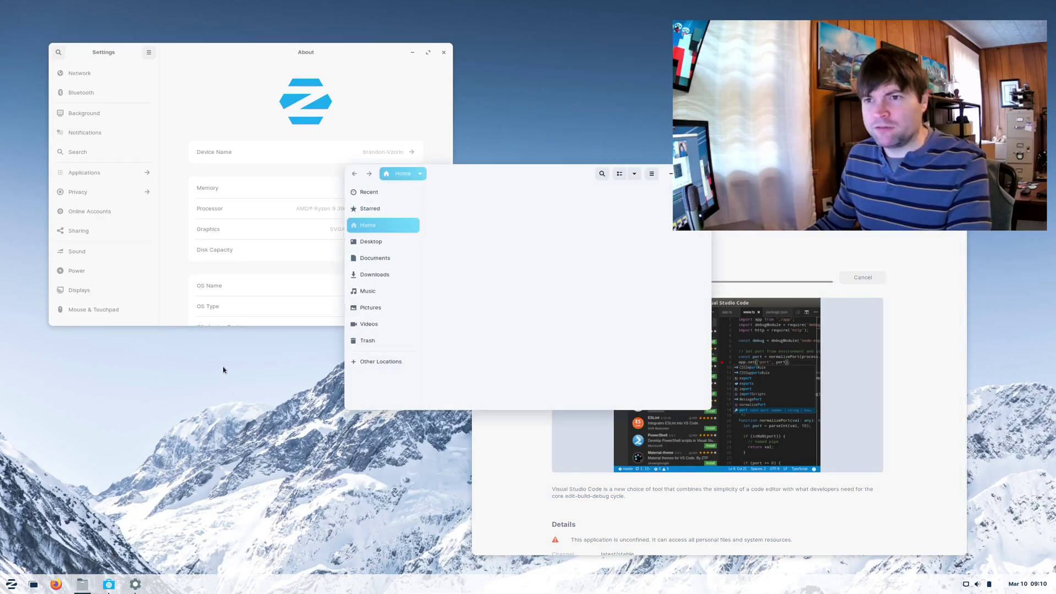
drag(524, 179, 327, 45)
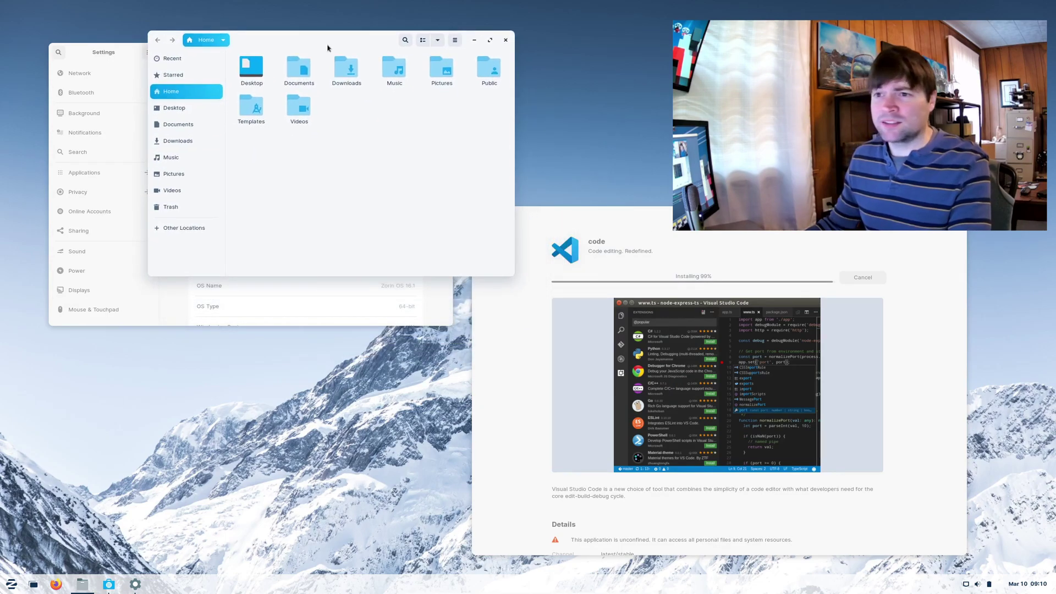
click(257, 86)
click(289, 70)
click(398, 138)
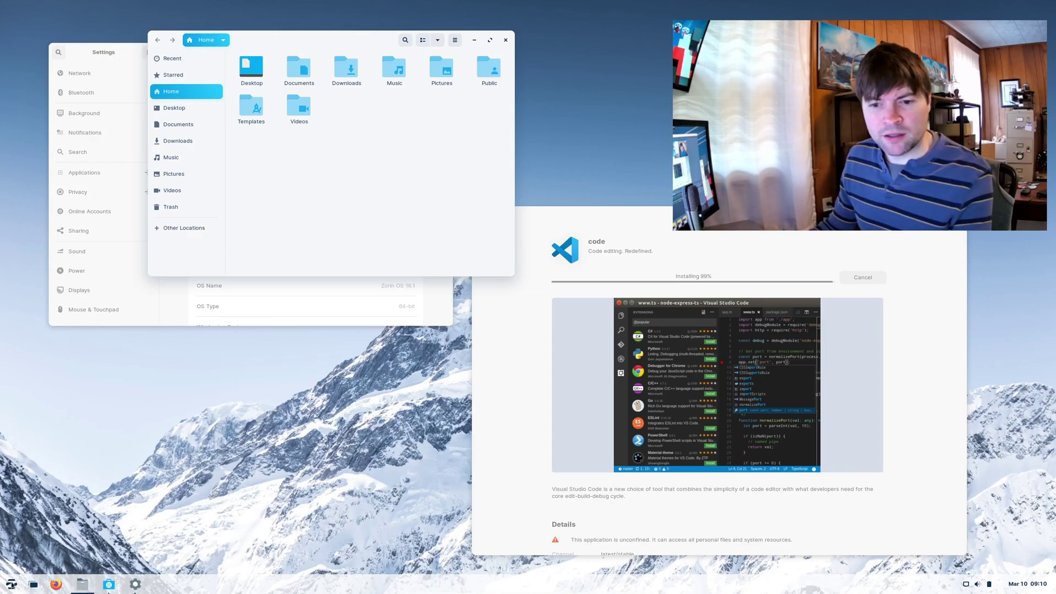
- Launch Zorin Appearance, preview the second layout's app menu, then return to the first
click(10, 585)
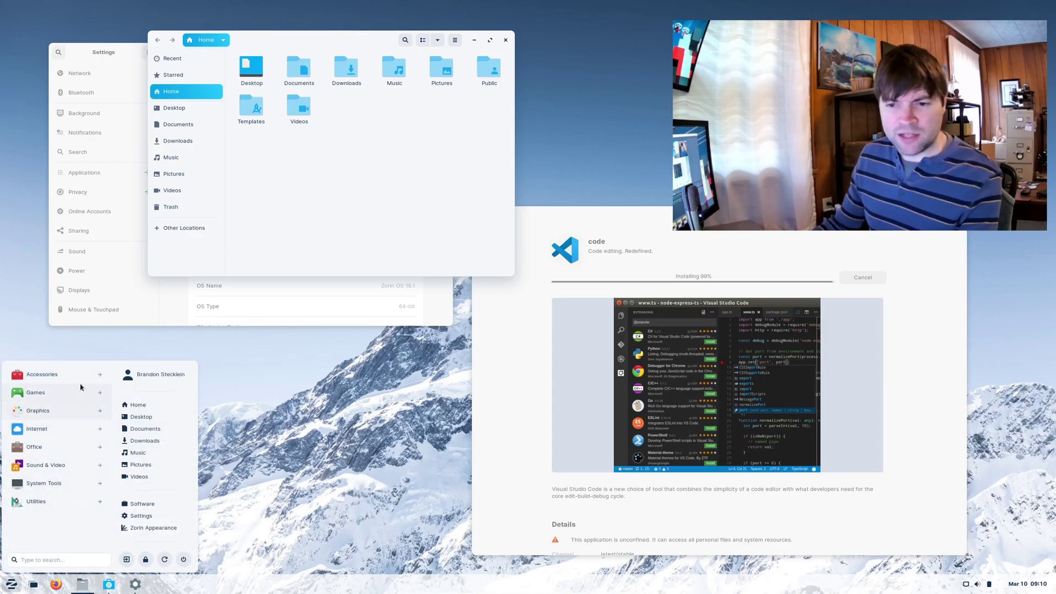
click(145, 532)
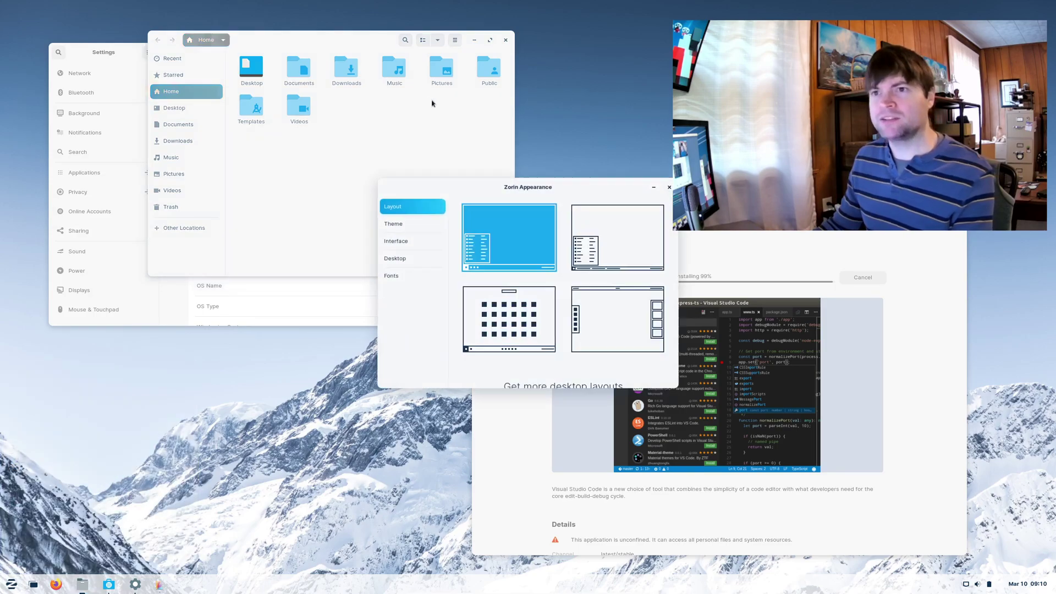
drag(384, 225, 218, 331)
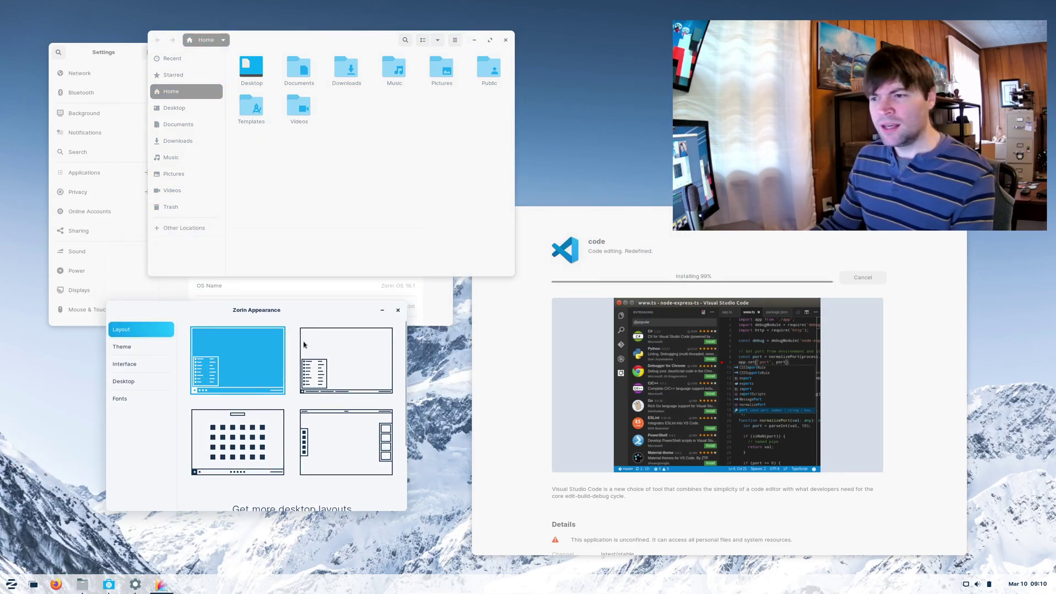
click(342, 352)
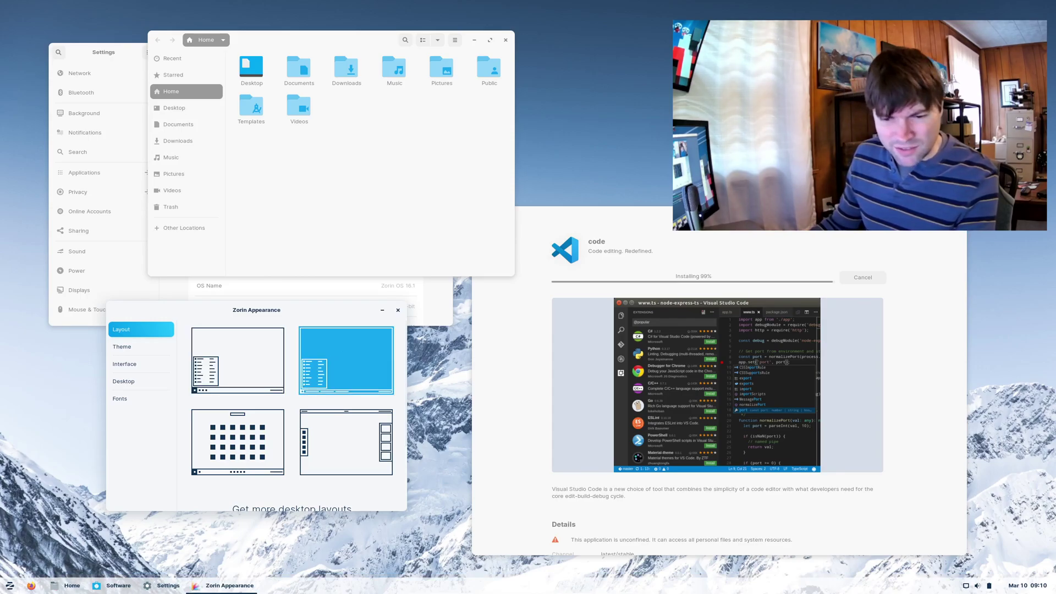
click(10, 585)
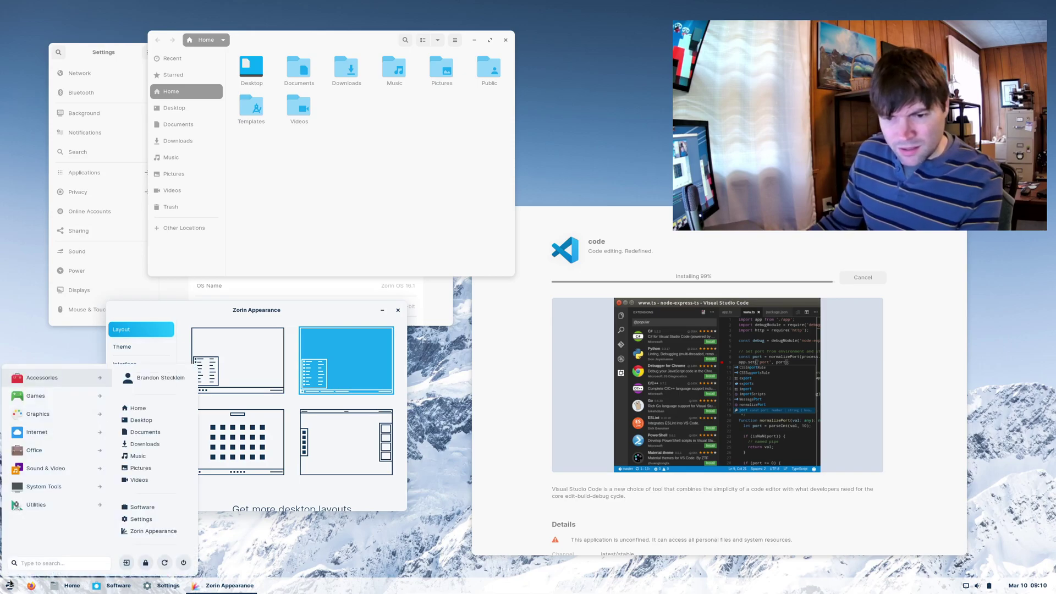
click(316, 309)
click(226, 364)
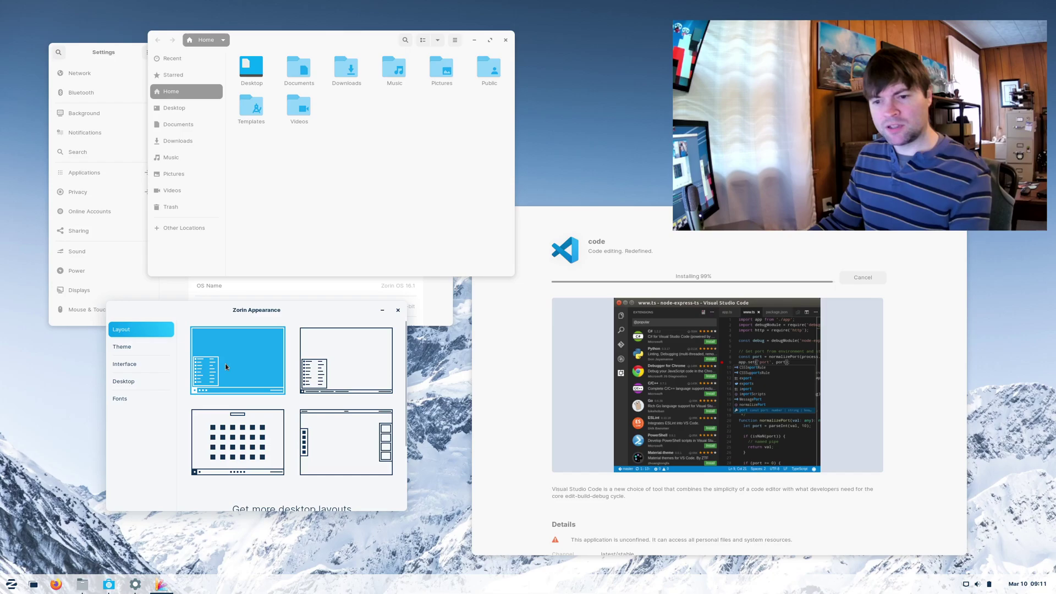
- Try the window-list, grid and top-bar layouts, then restore the bottom-taskbar layout
click(316, 368)
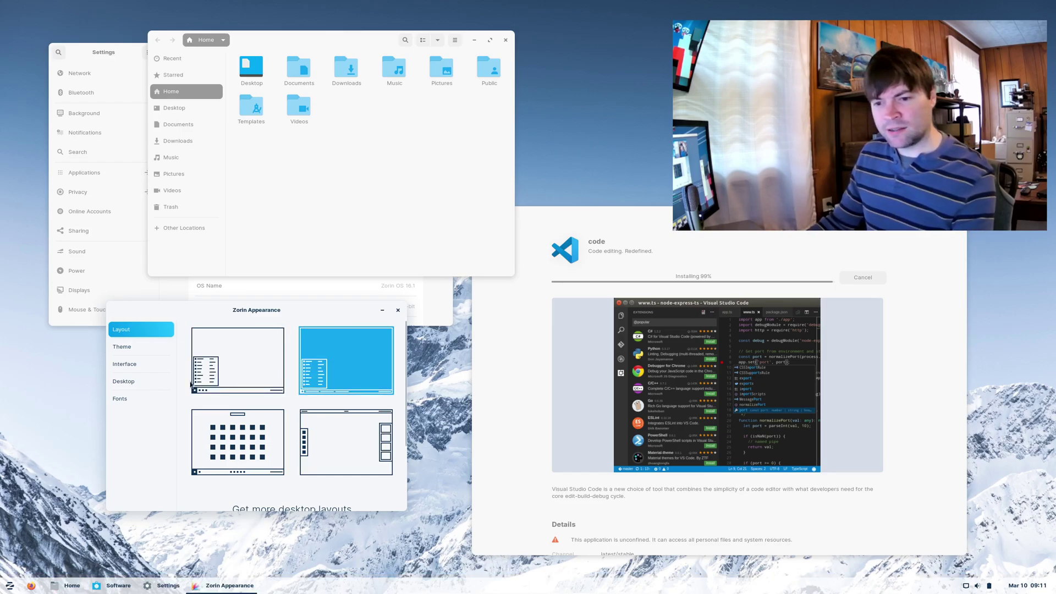
click(230, 389)
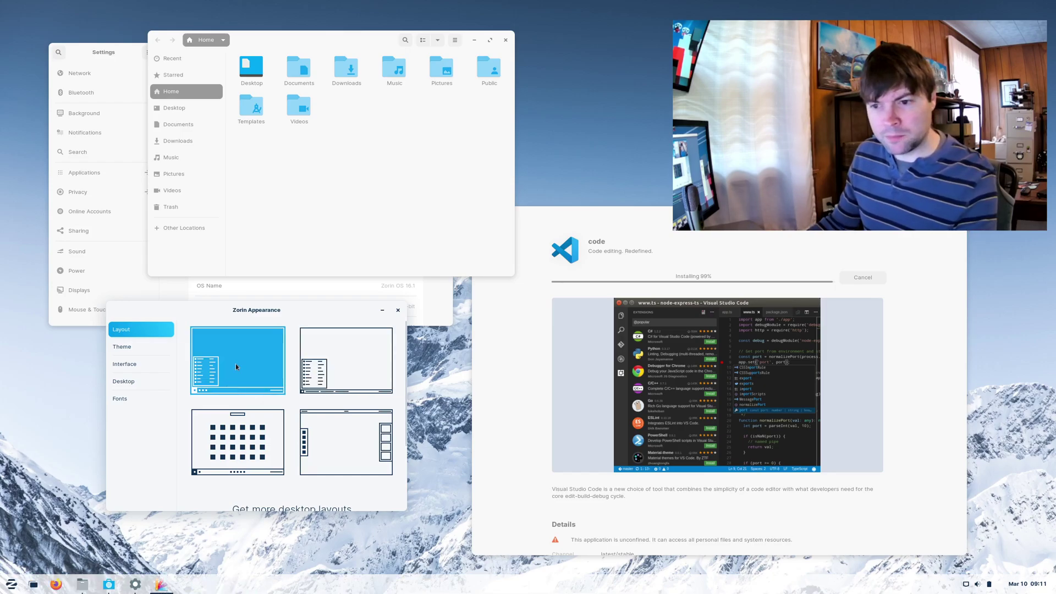
click(252, 453)
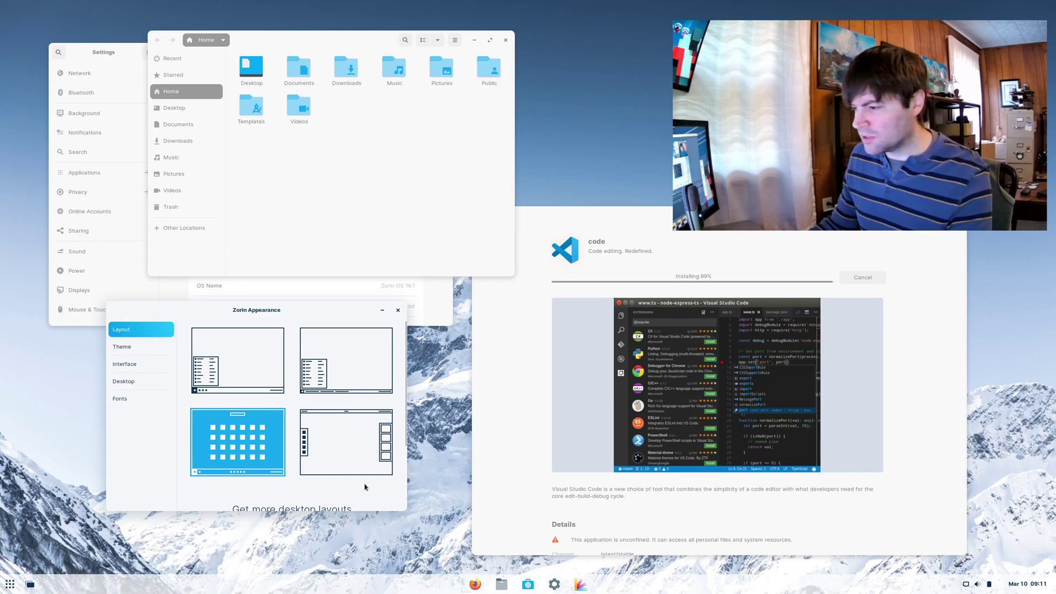
click(340, 454)
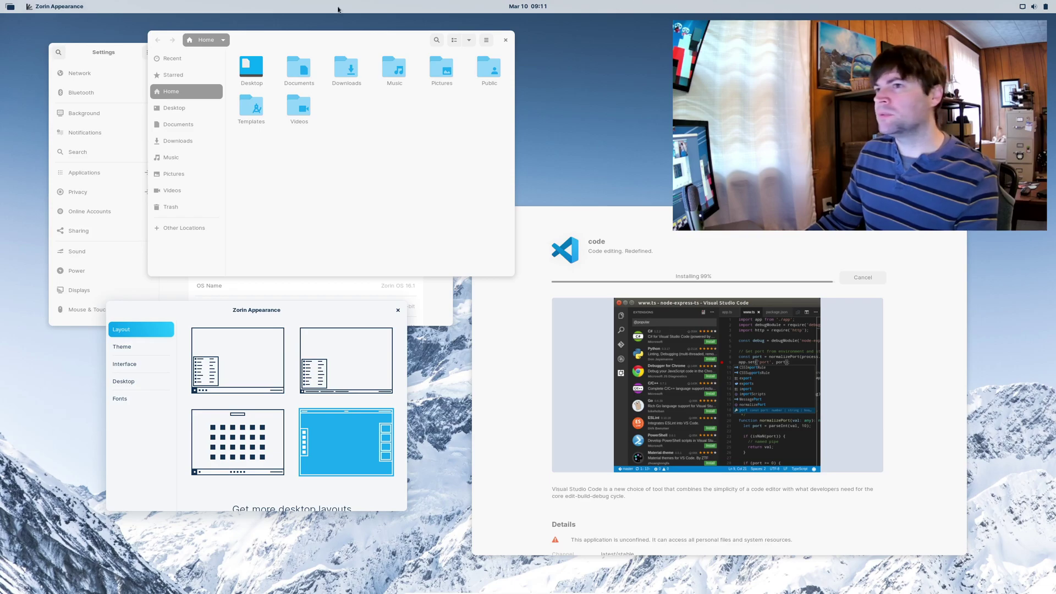
click(13, 7)
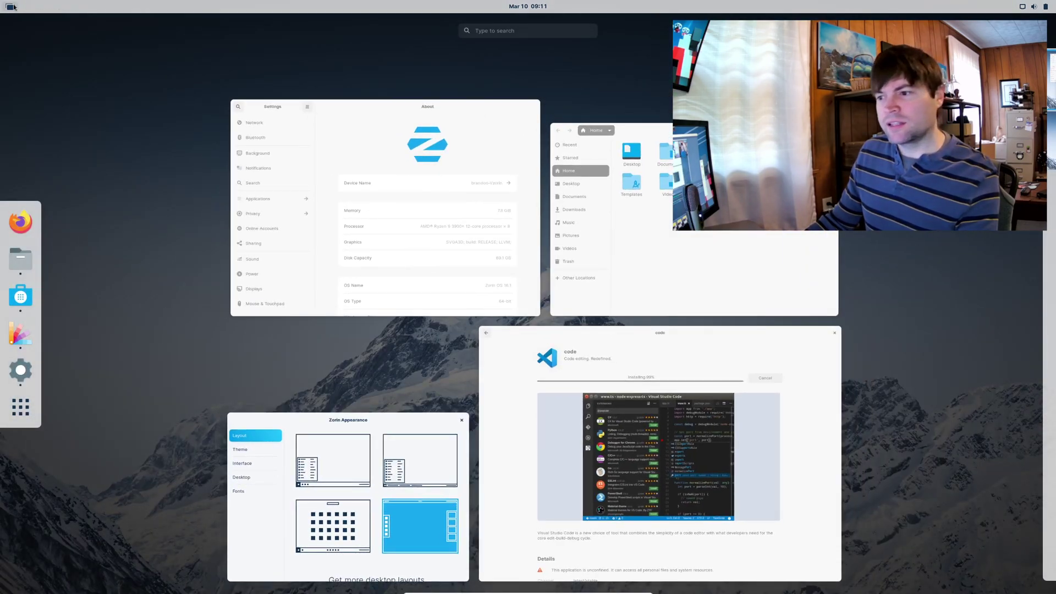
click(13, 7)
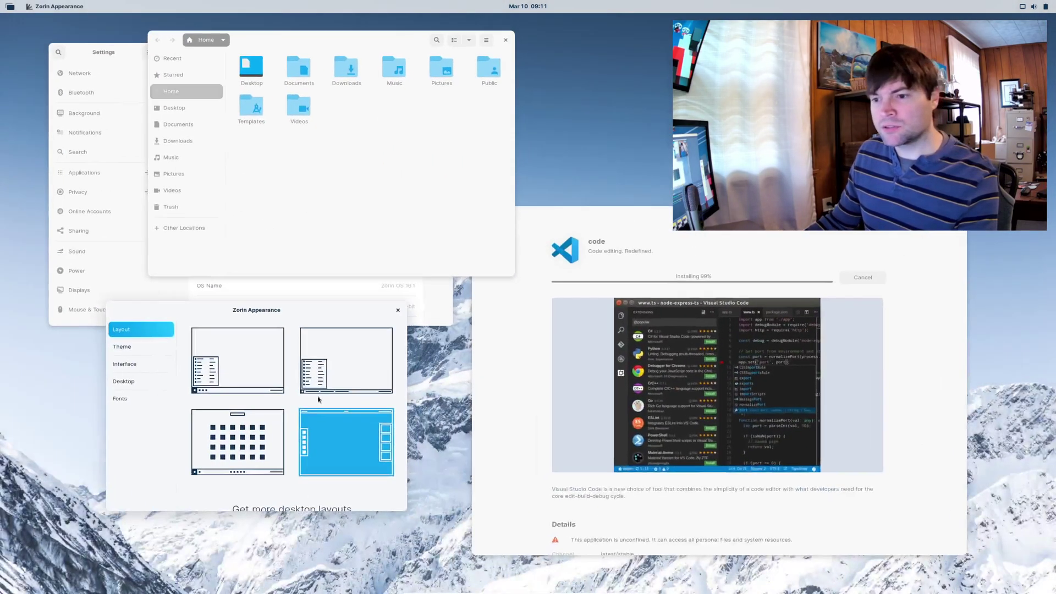
click(258, 363)
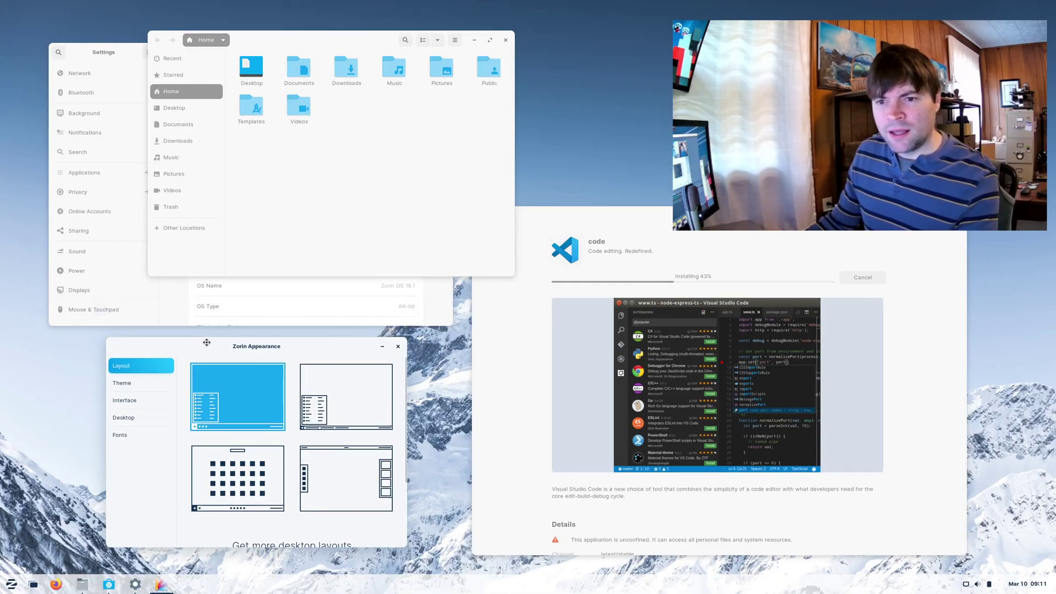
- On the Theme page, try green and orange accents, settling on blue
click(132, 382)
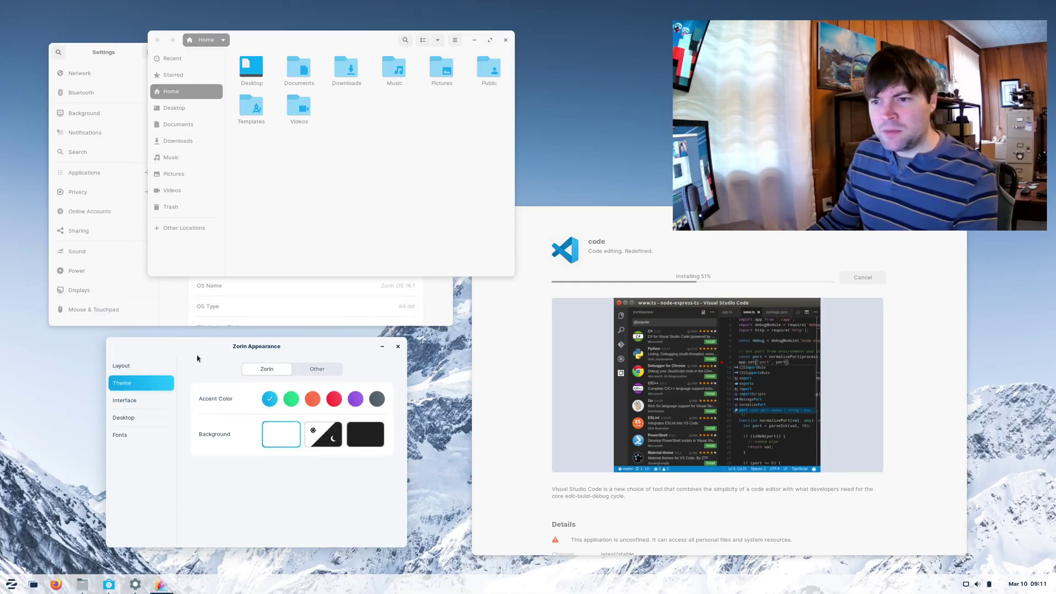
click(291, 398)
click(295, 177)
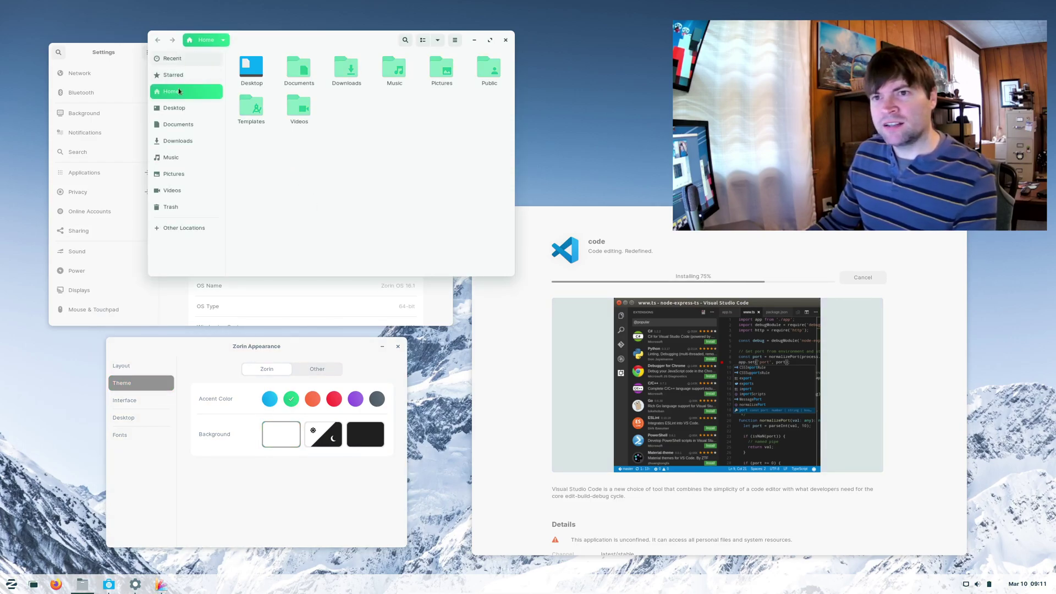
click(310, 402)
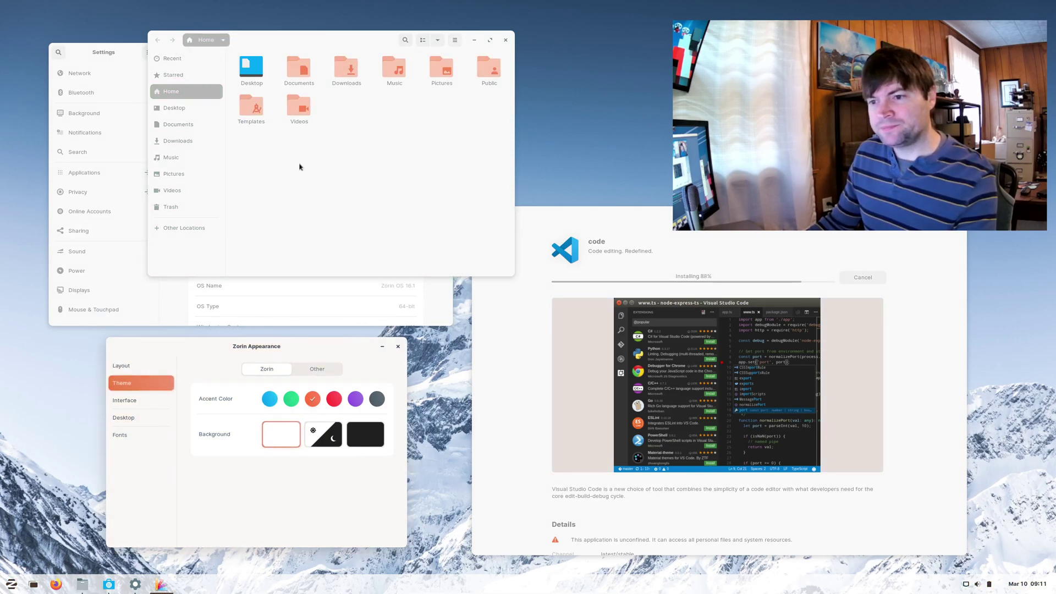
click(269, 398)
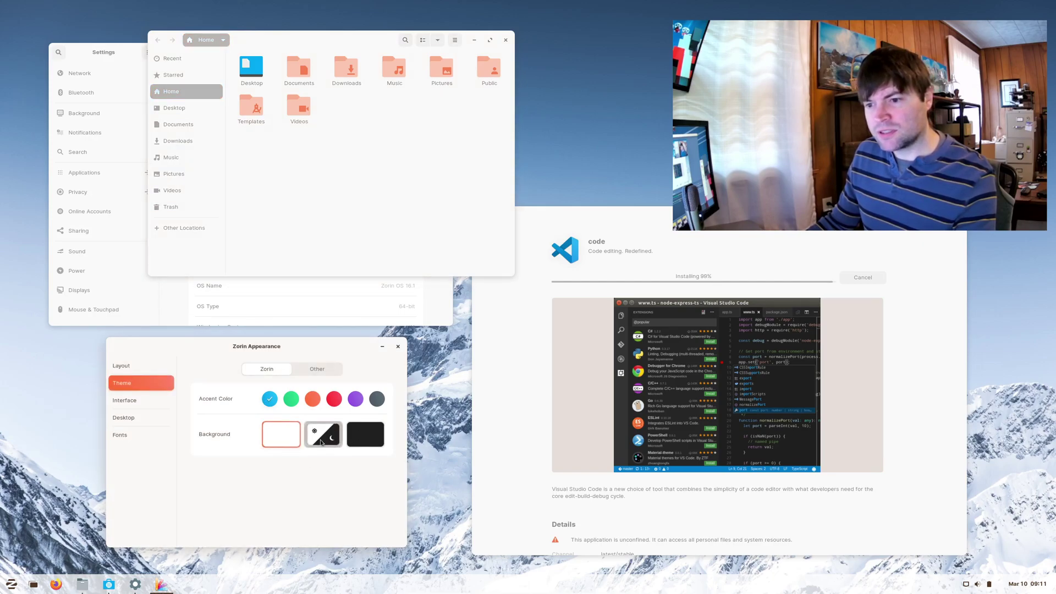
- Try the Auto and Dark backgrounds, then set the background to Light
click(320, 440)
click(363, 435)
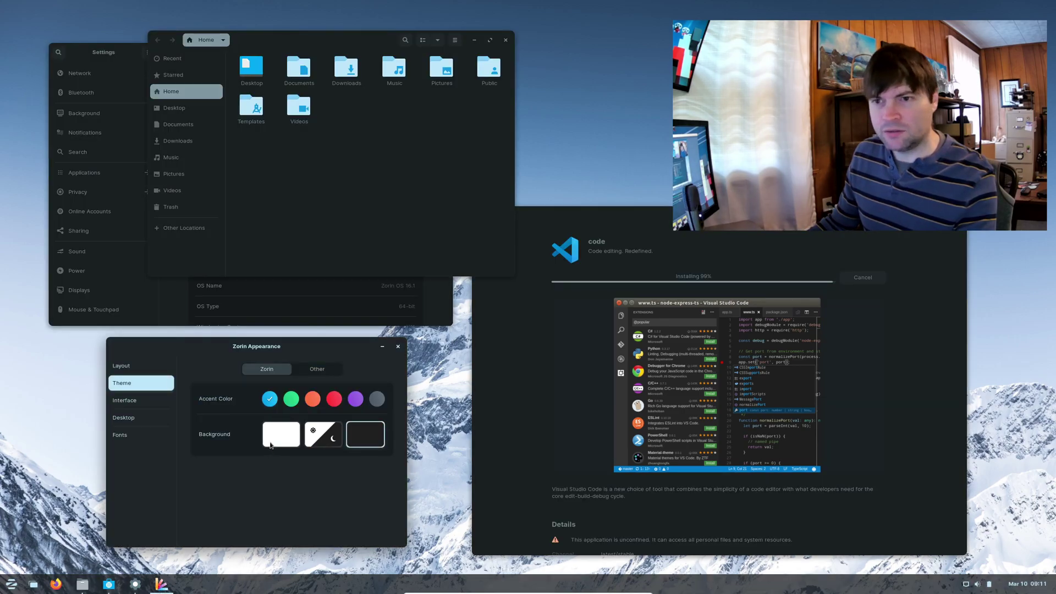
drag(342, 35, 412, 125)
drag(367, 67, 366, 67)
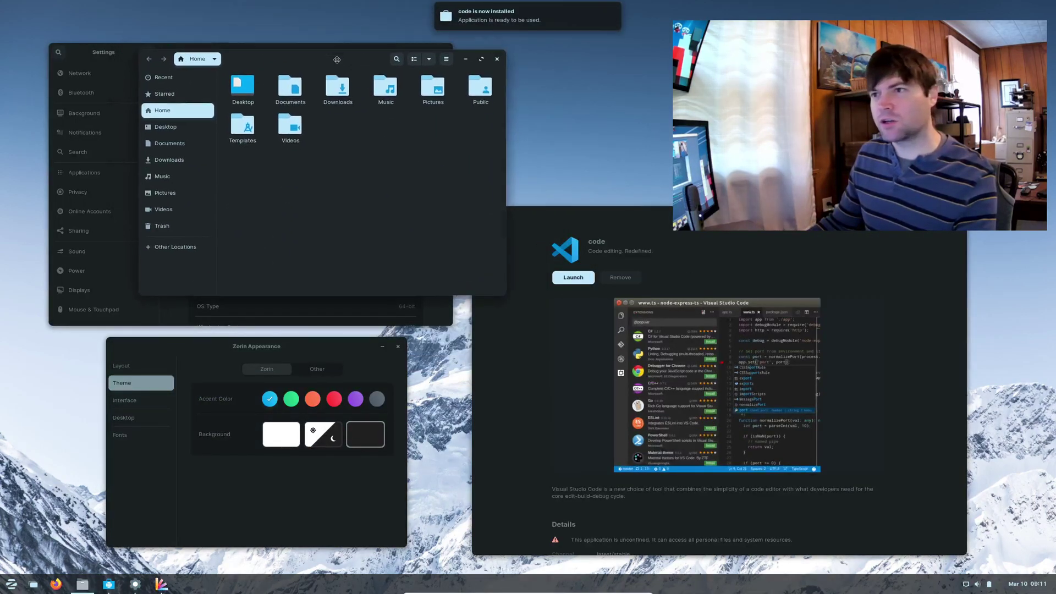
click(275, 441)
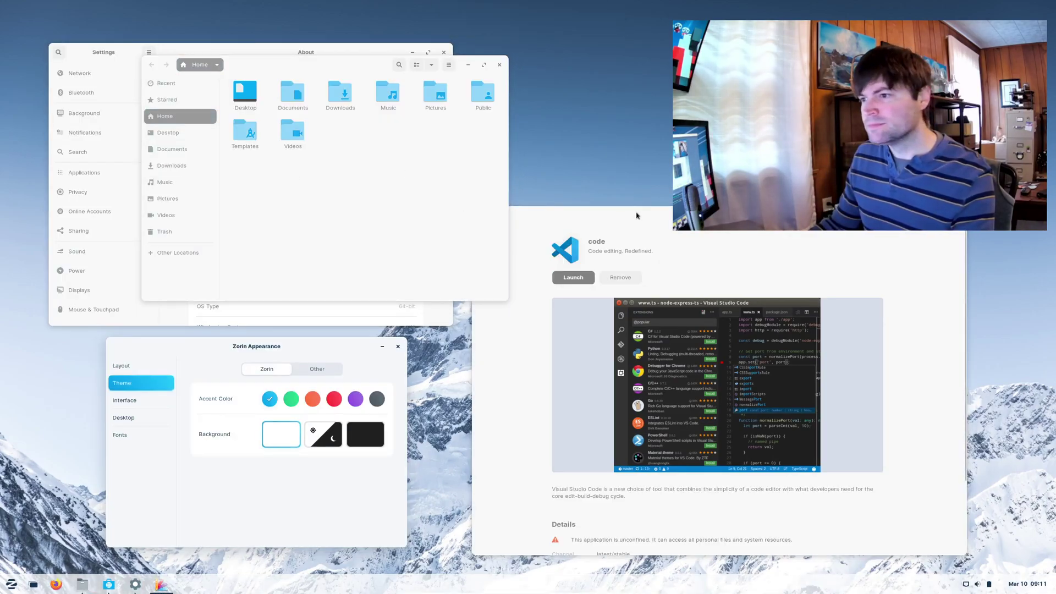
- Launch the new Visual Studio Code from its store page, then quit via File > Exit
click(636, 214)
click(565, 284)
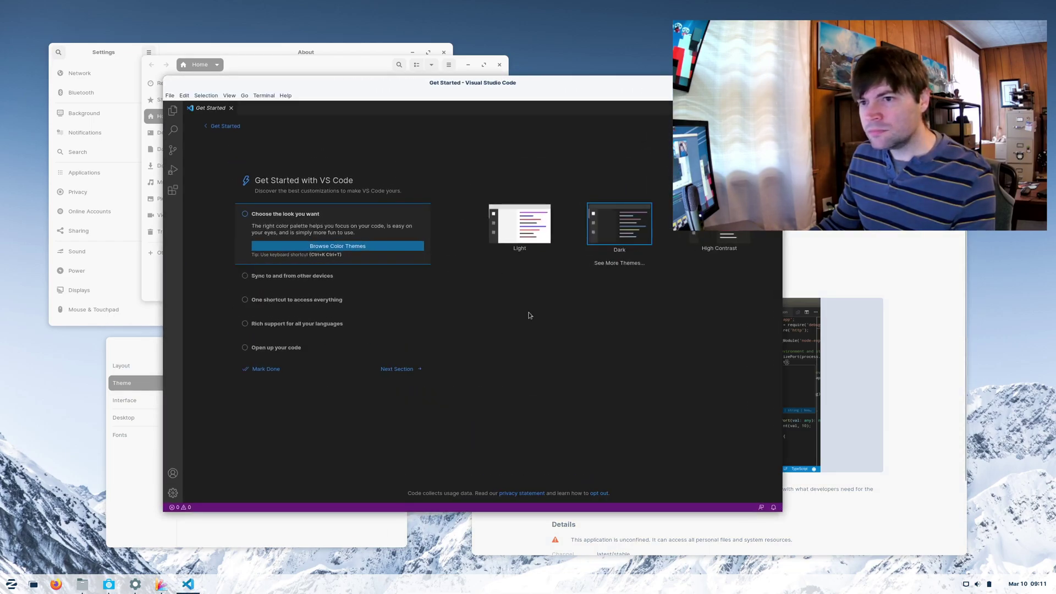
click(184, 95)
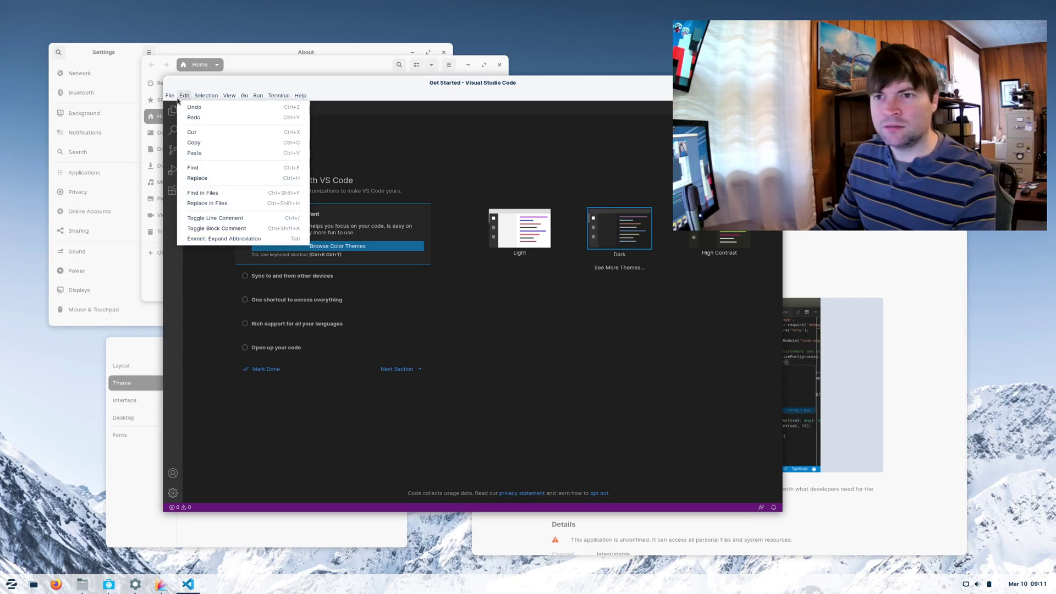
click(170, 95)
click(209, 323)
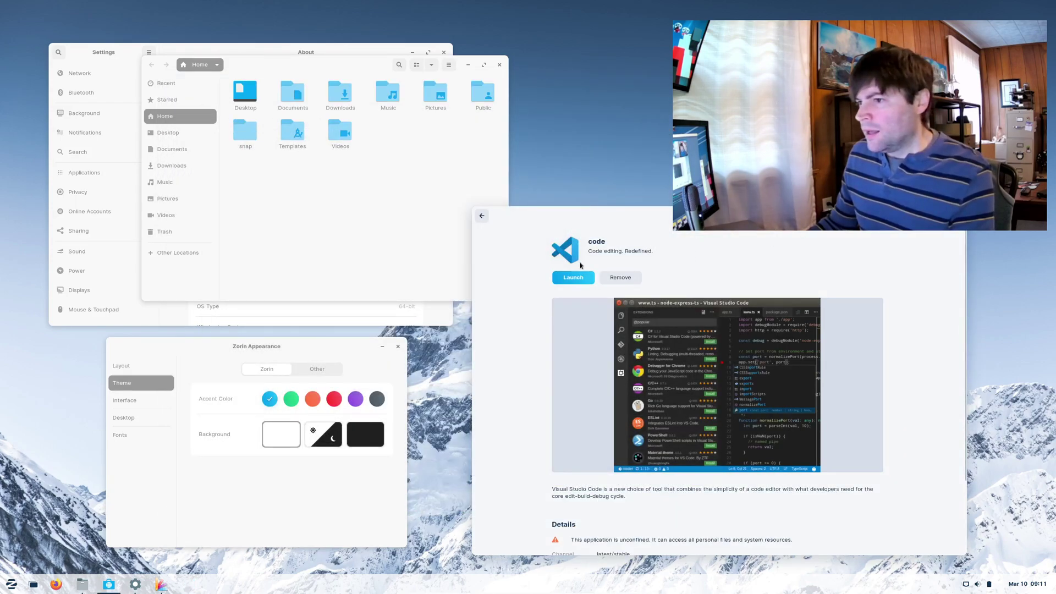
- Search the Software store for 'chrome' and scroll through the results
click(482, 216)
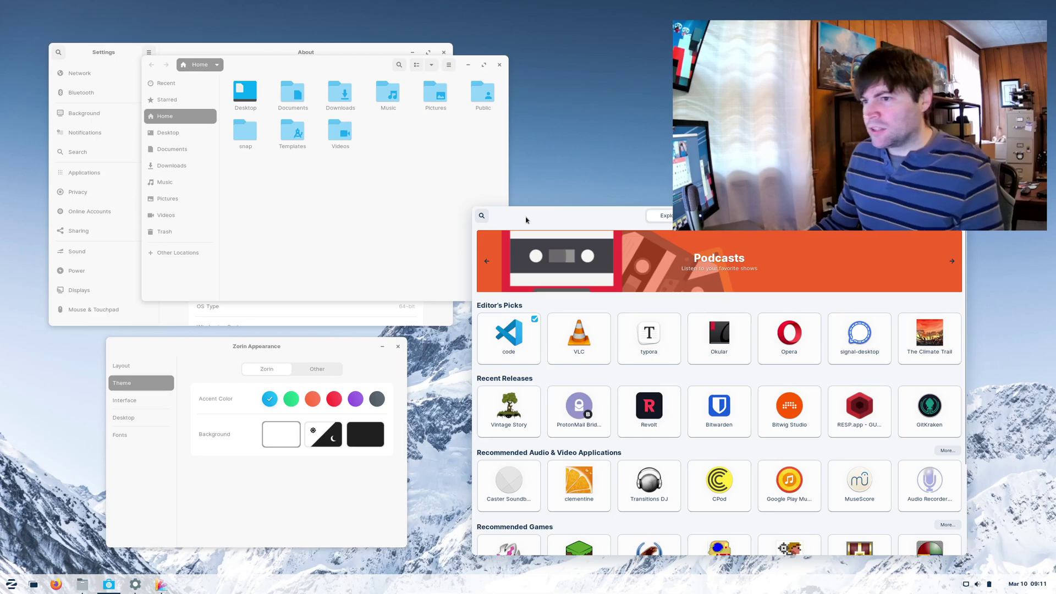
click(483, 215)
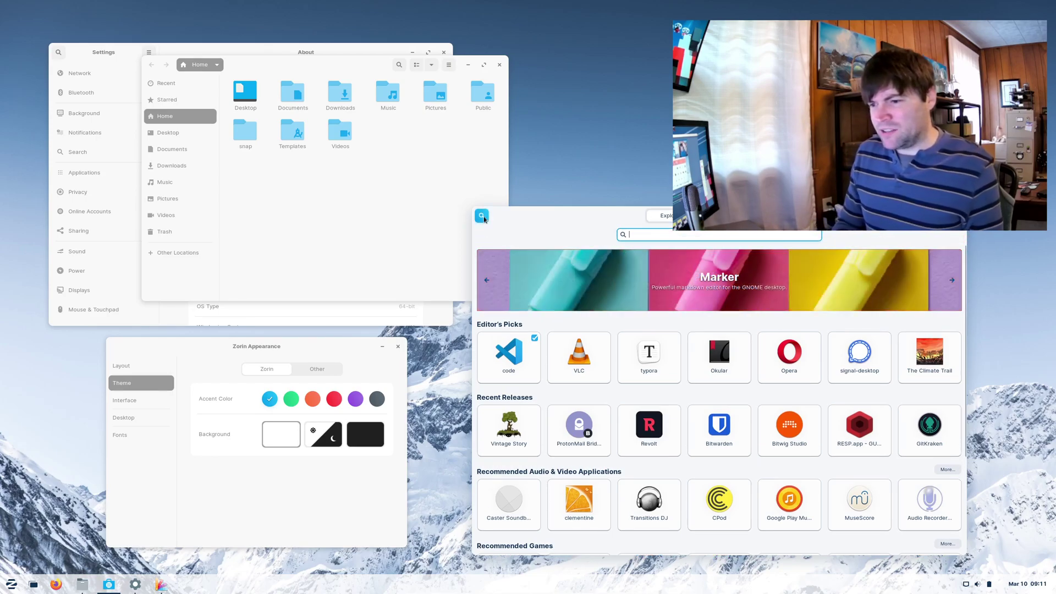
text(chrome)
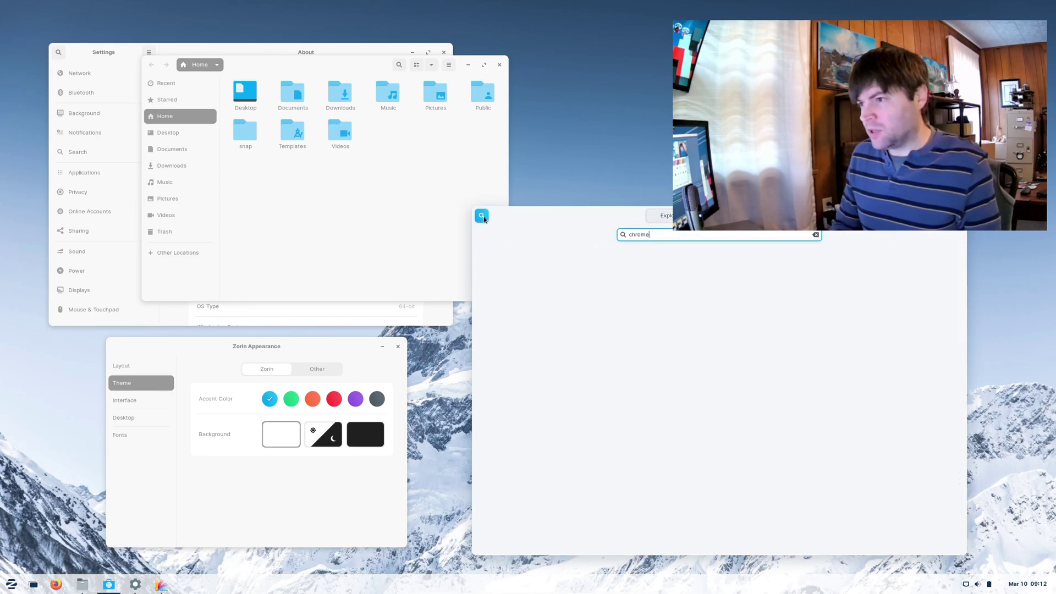
drag(561, 220, 587, 186)
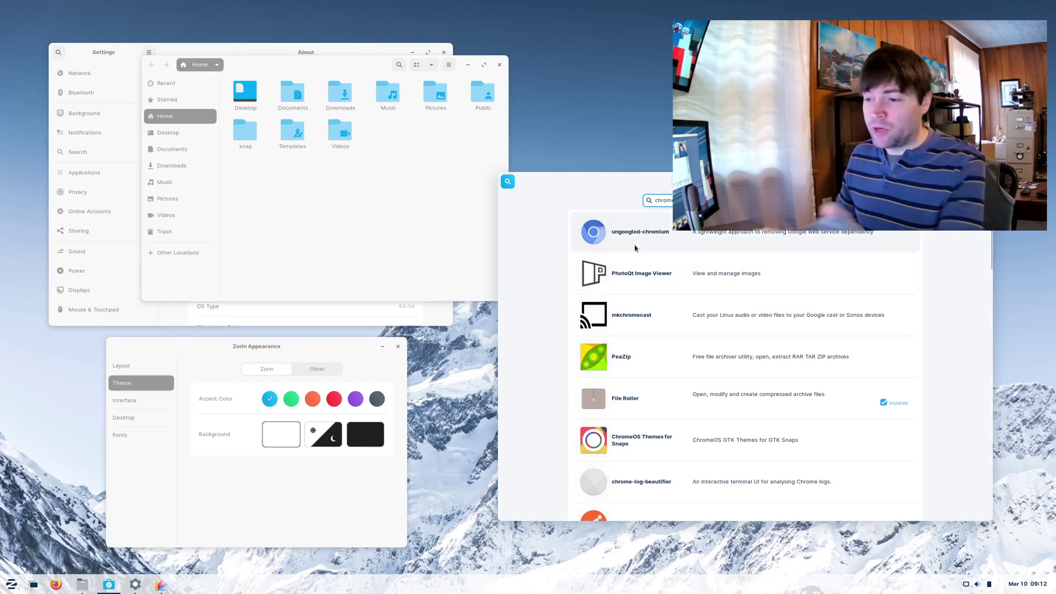
scroll(628, 248, down, 10)
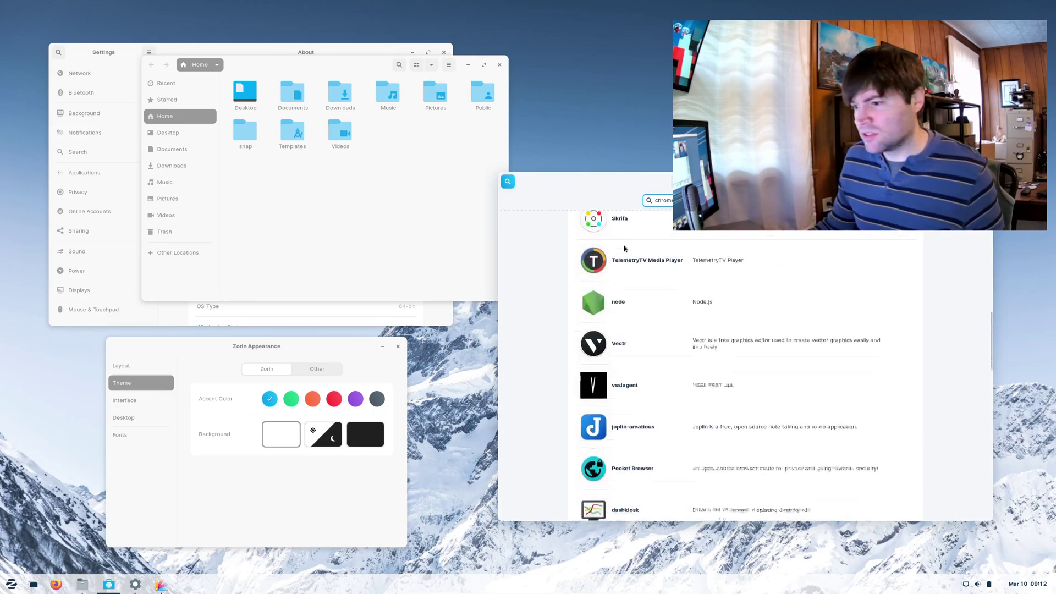
scroll(581, 286, up, 10)
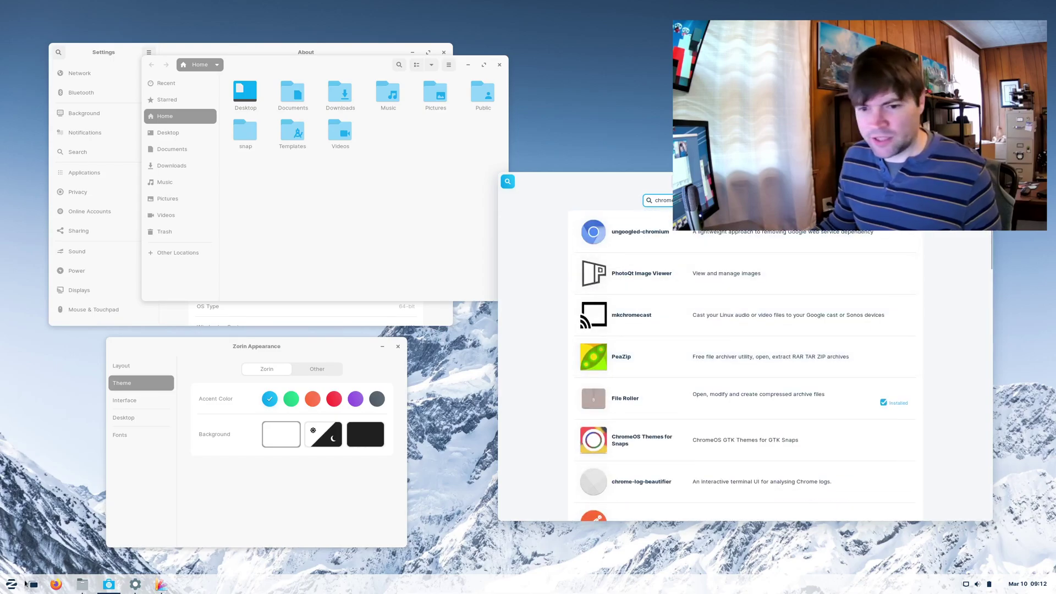
- Launch Firefox, search 'google chrome', and open Chrome's official download page
click(246, 343)
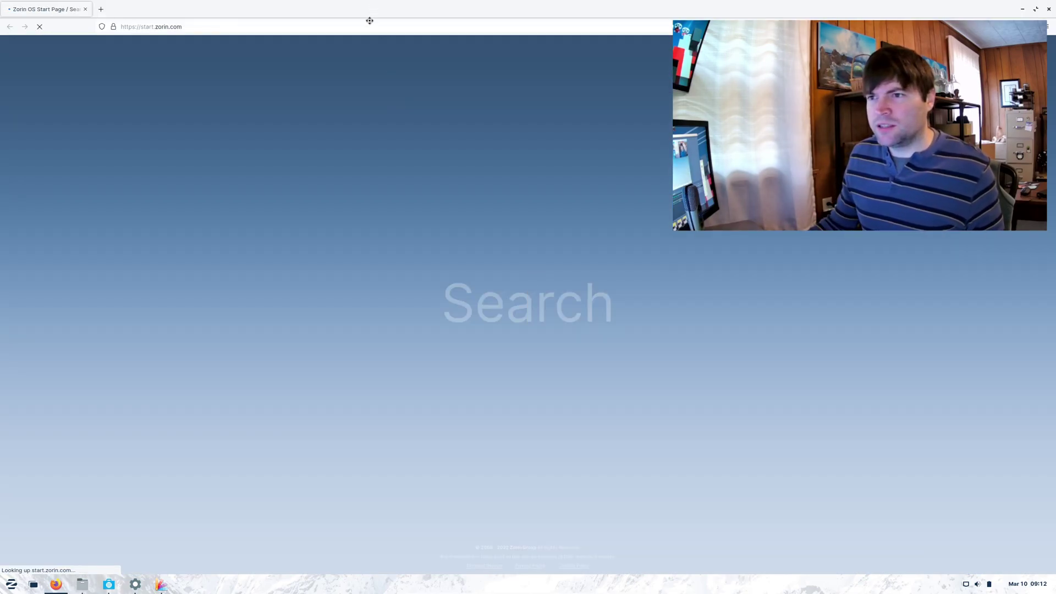
double_click(370, 21)
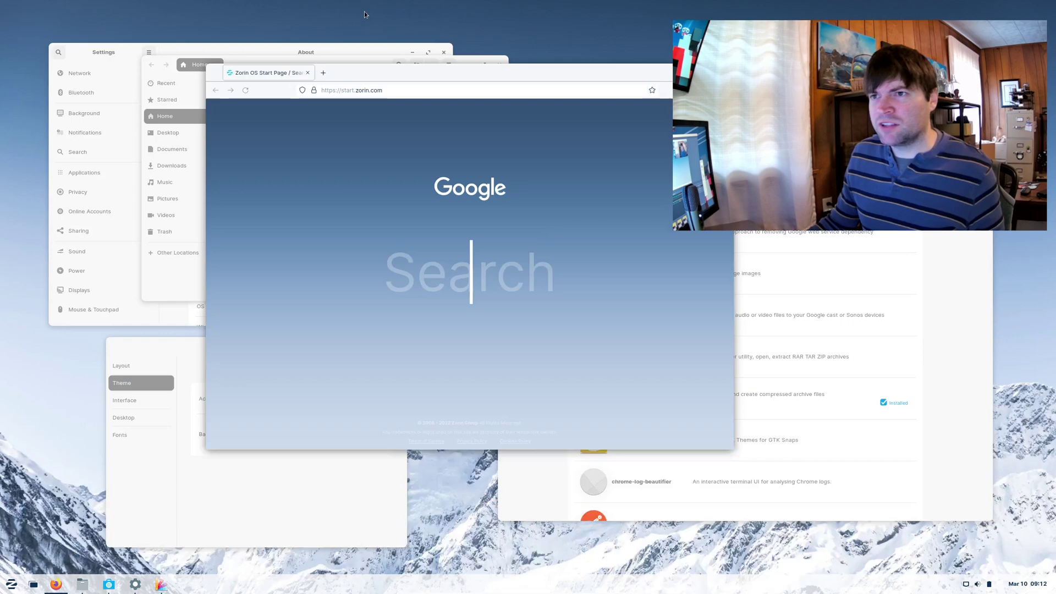
click(444, 90)
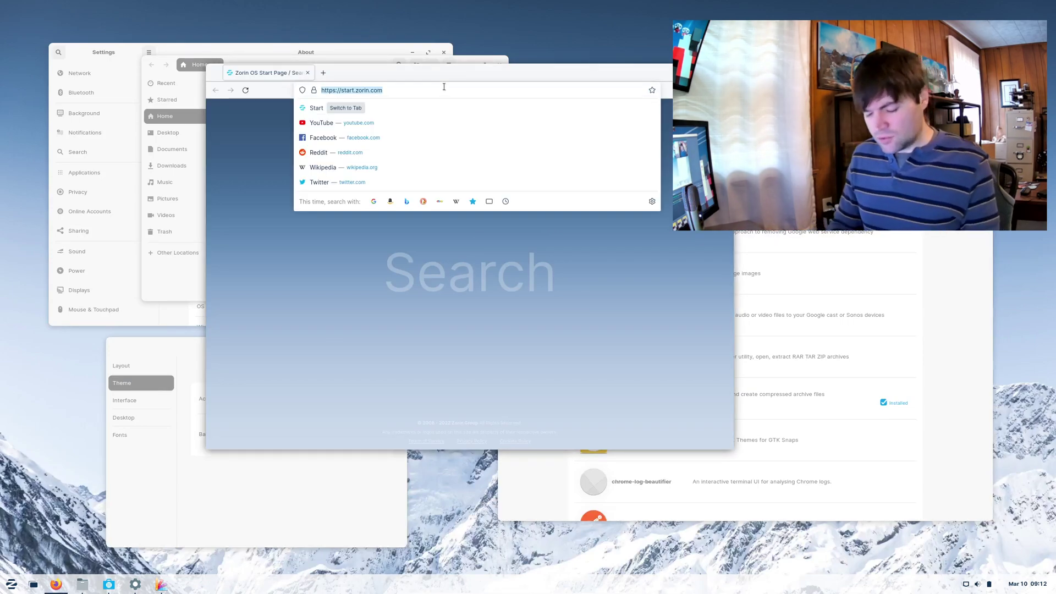
text(google chrome)
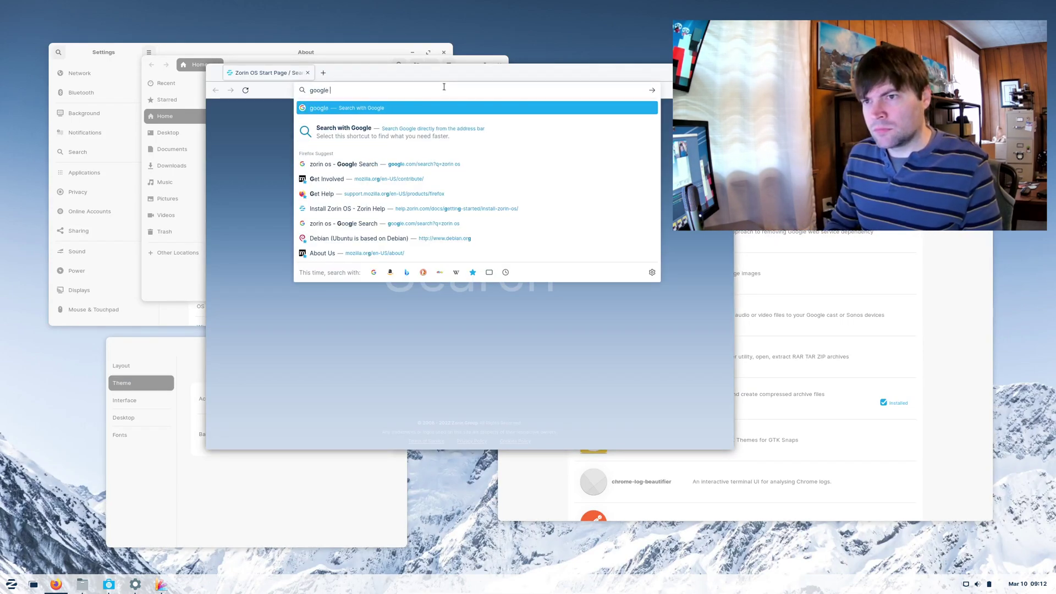
key(Return)
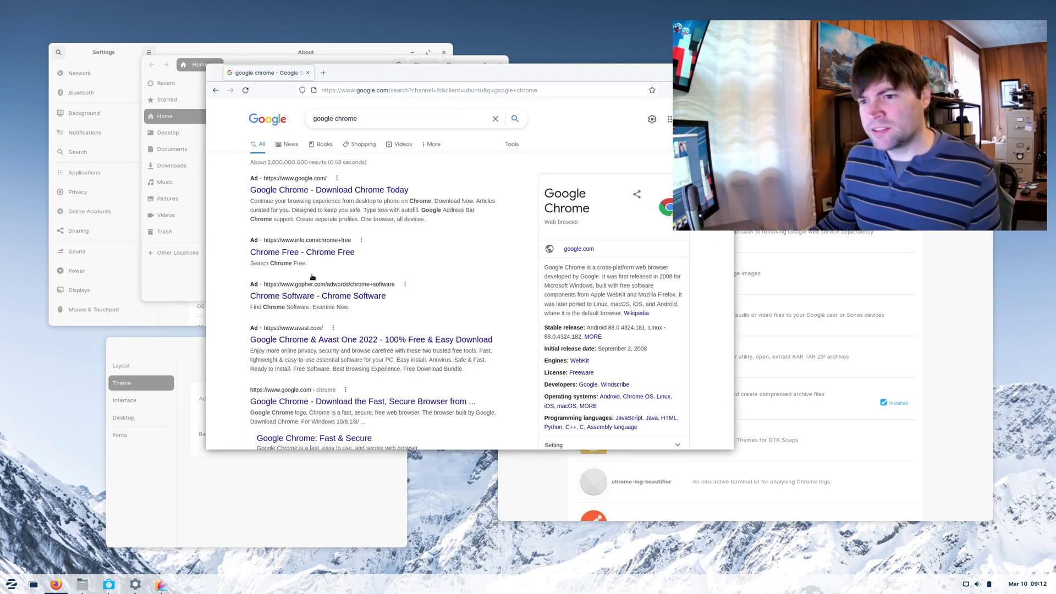
click(304, 191)
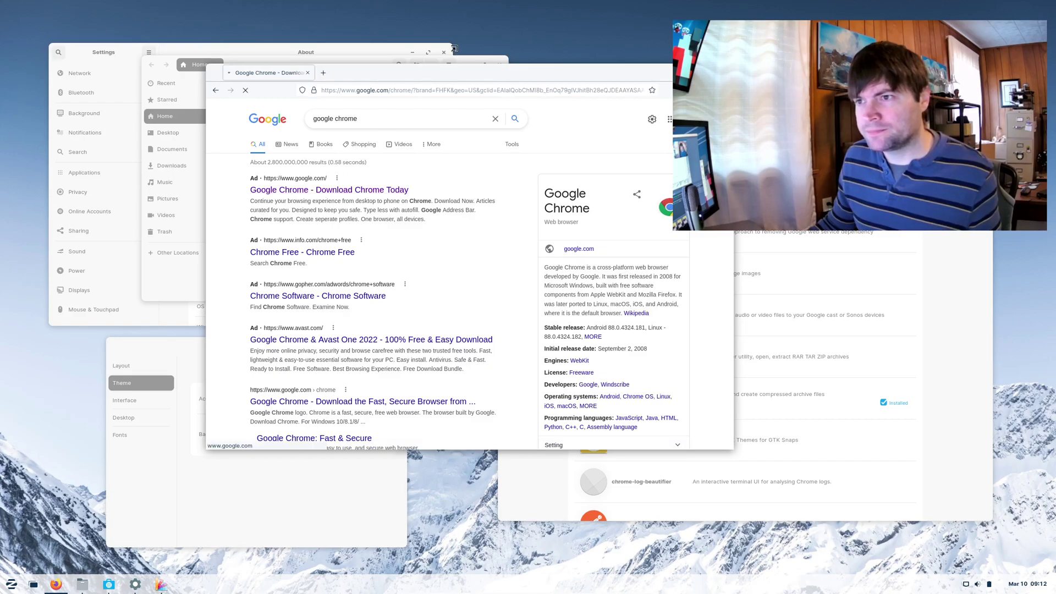
drag(392, 73, 275, 111)
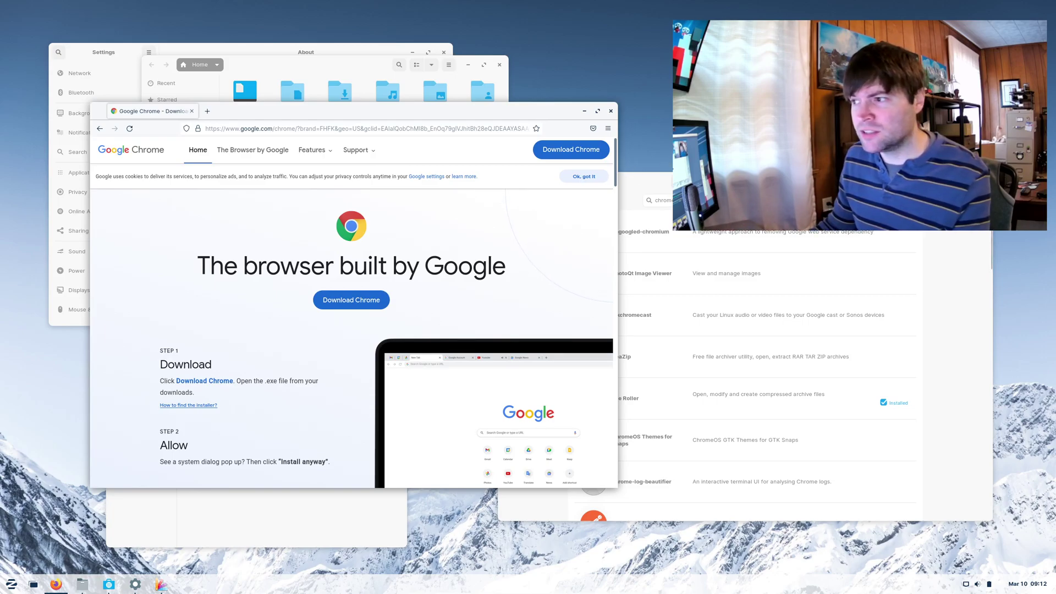
- Download Google Chrome's 64-bit .deb package in Firefox, accepting the terms and saving the file
click(363, 300)
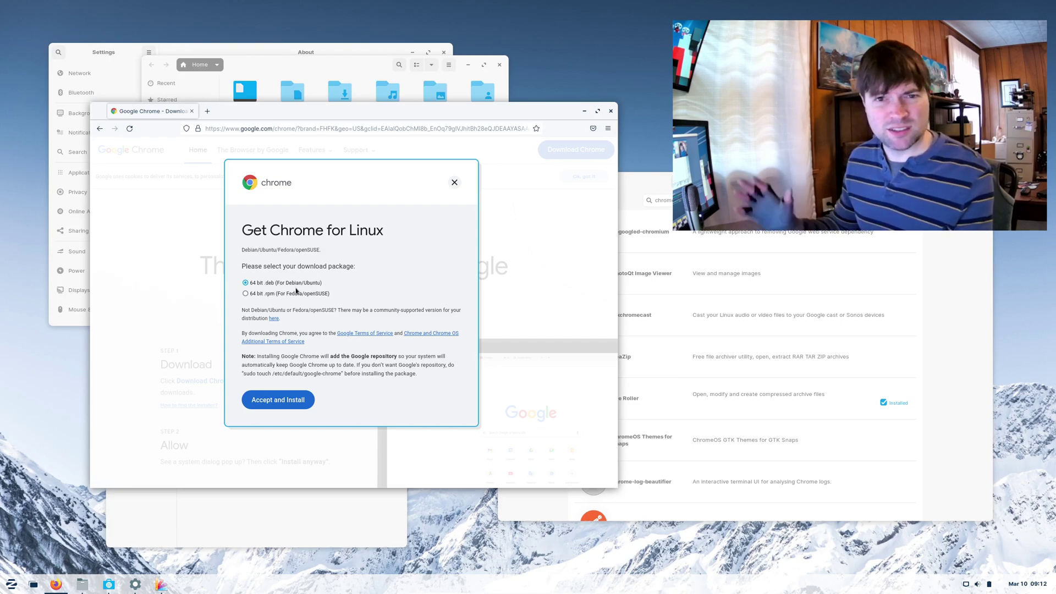
click(313, 403)
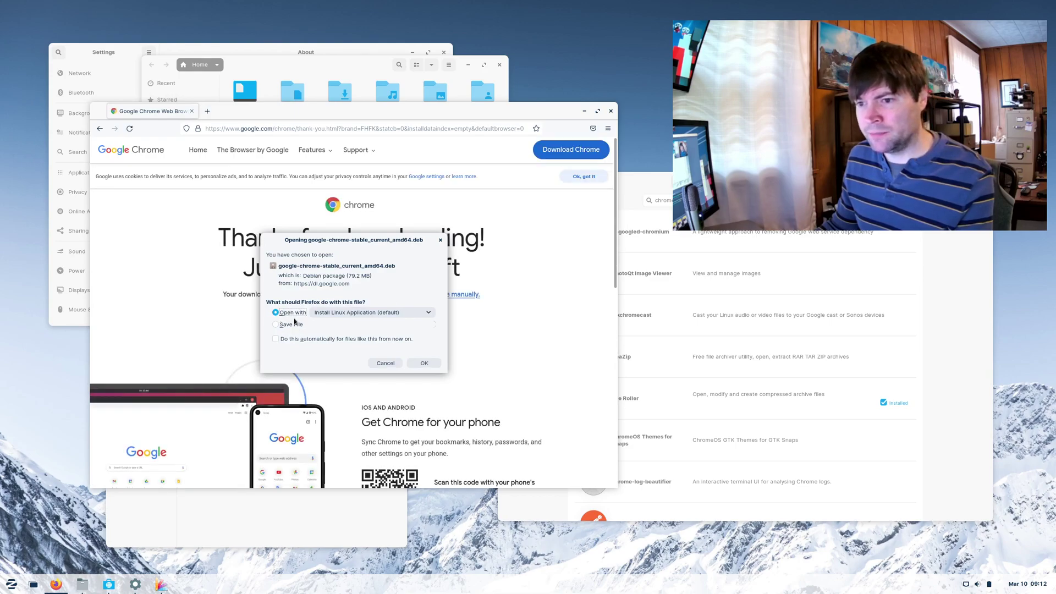
click(296, 325)
click(424, 364)
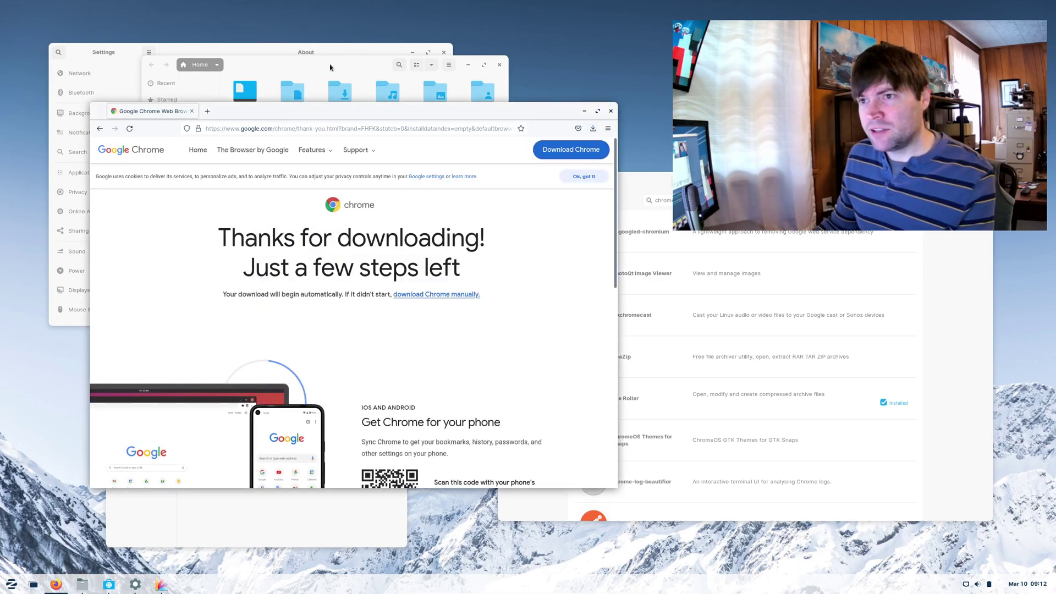
- Open the downloaded Chrome .deb package from the Downloads folder in Files
drag(322, 66, 256, 48)
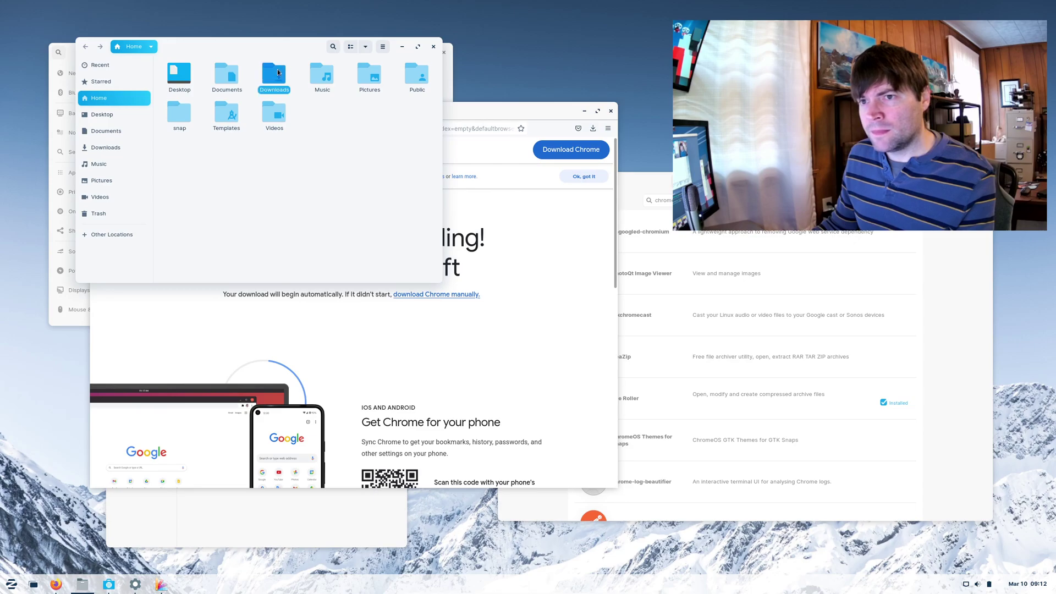
double_click(278, 71)
drag(503, 108, 594, 124)
click(193, 77)
double_click(192, 80)
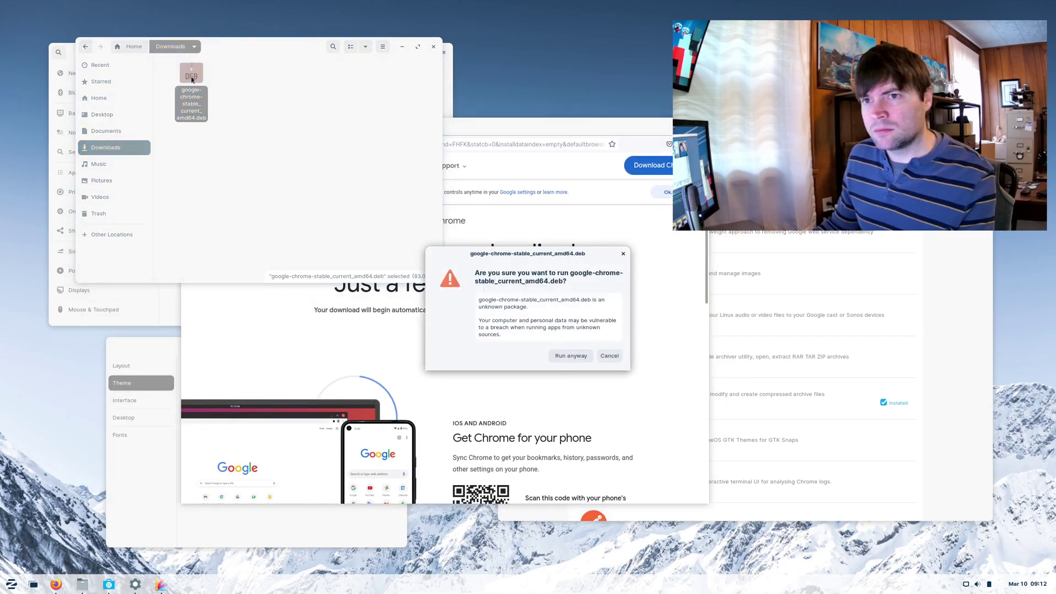
- Install google-chrome-stable through Software, authorising it with the account password
click(576, 356)
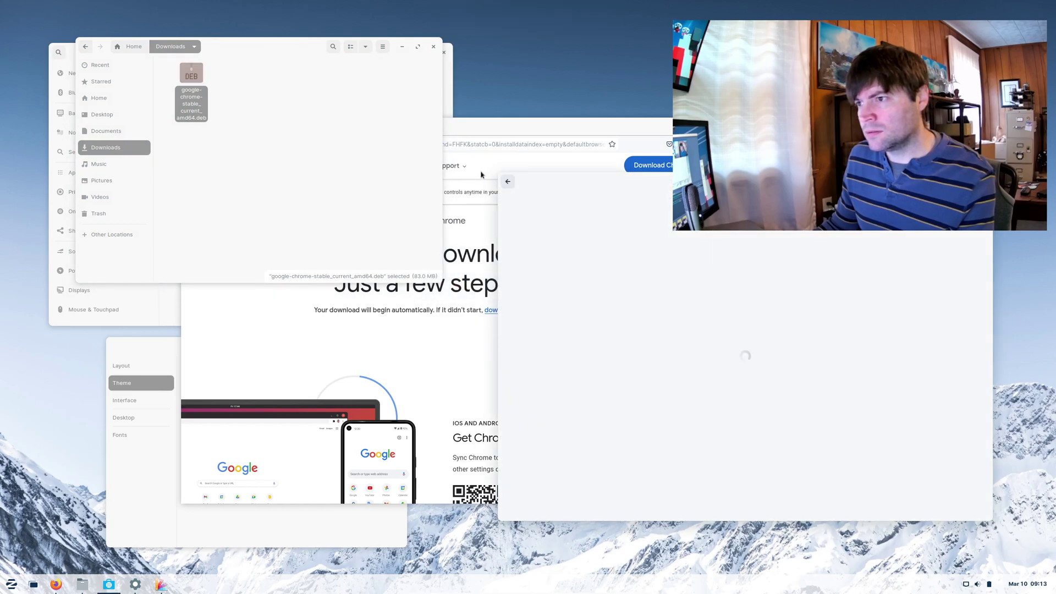
drag(618, 180, 466, 216)
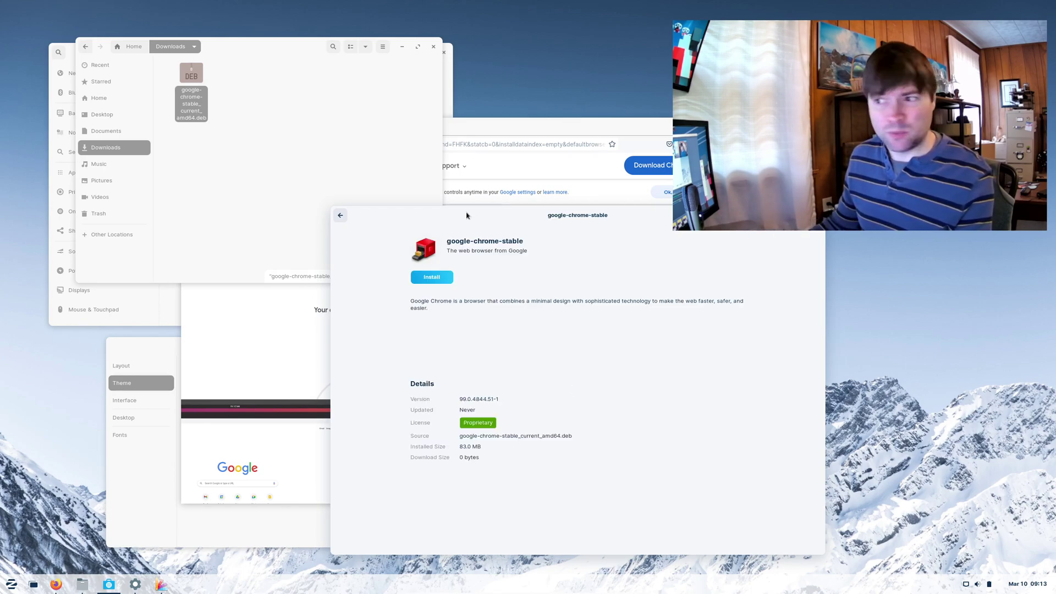
click(448, 276)
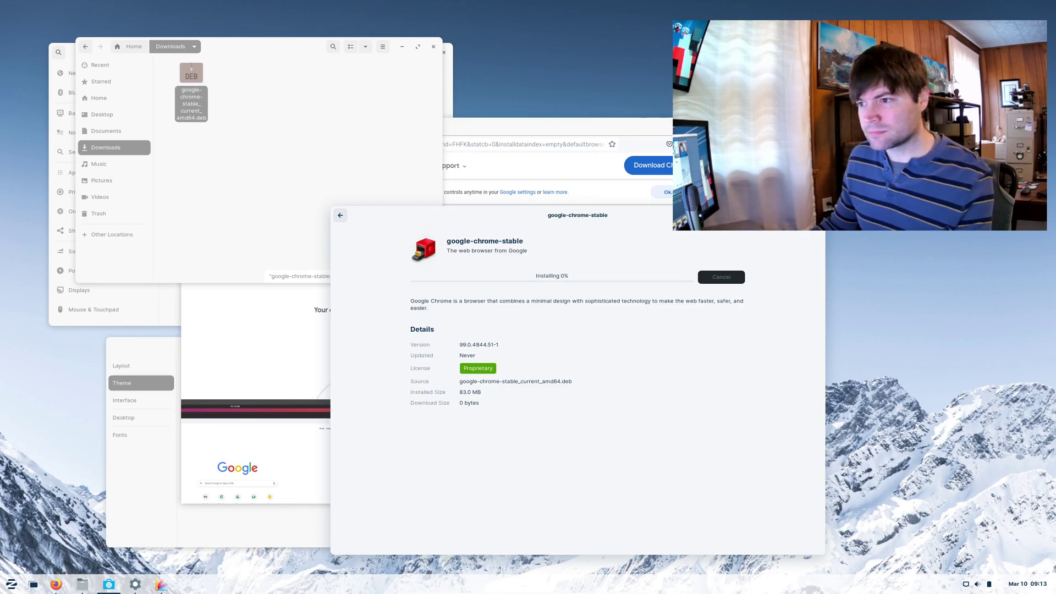
text(••)
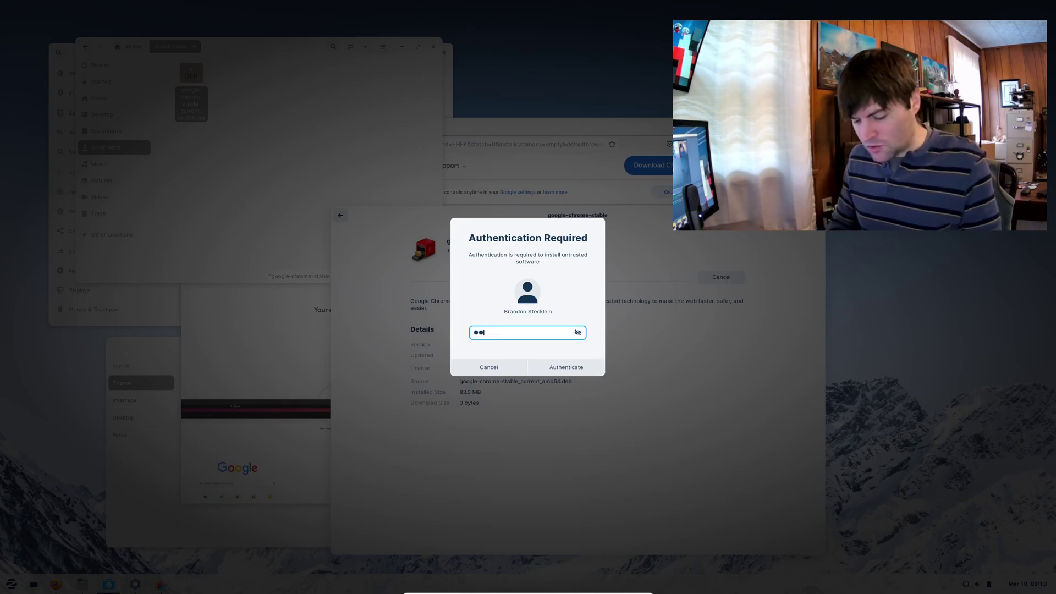
text(••••••)
key(Return)
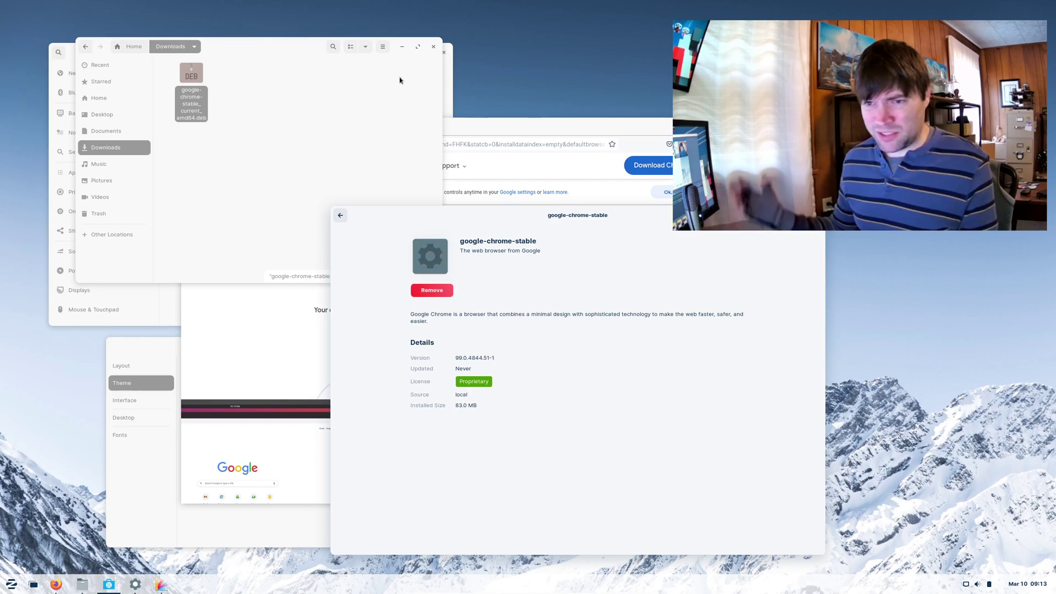
drag(573, 205, 550, 212)
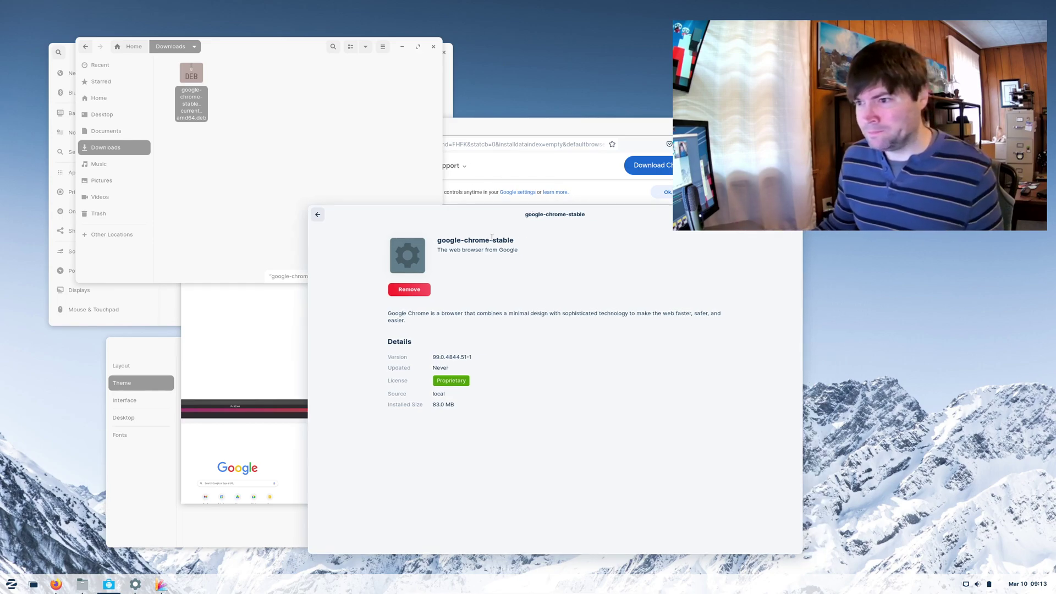
- Launch Google Chrome from the Internet apps, unlock the keyring and accept the welcome dialog
click(11, 585)
click(102, 417)
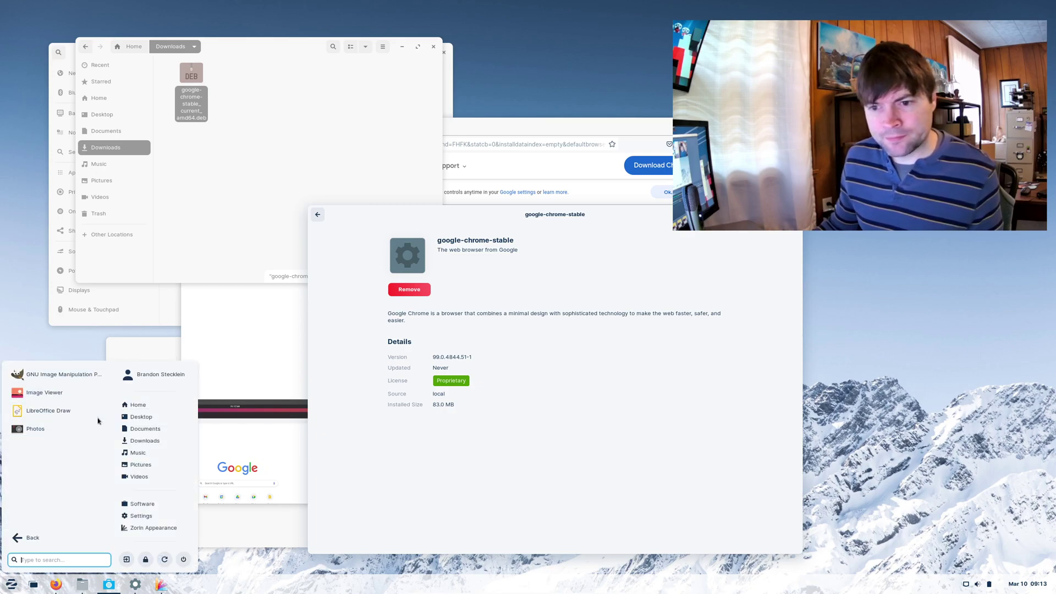
click(31, 538)
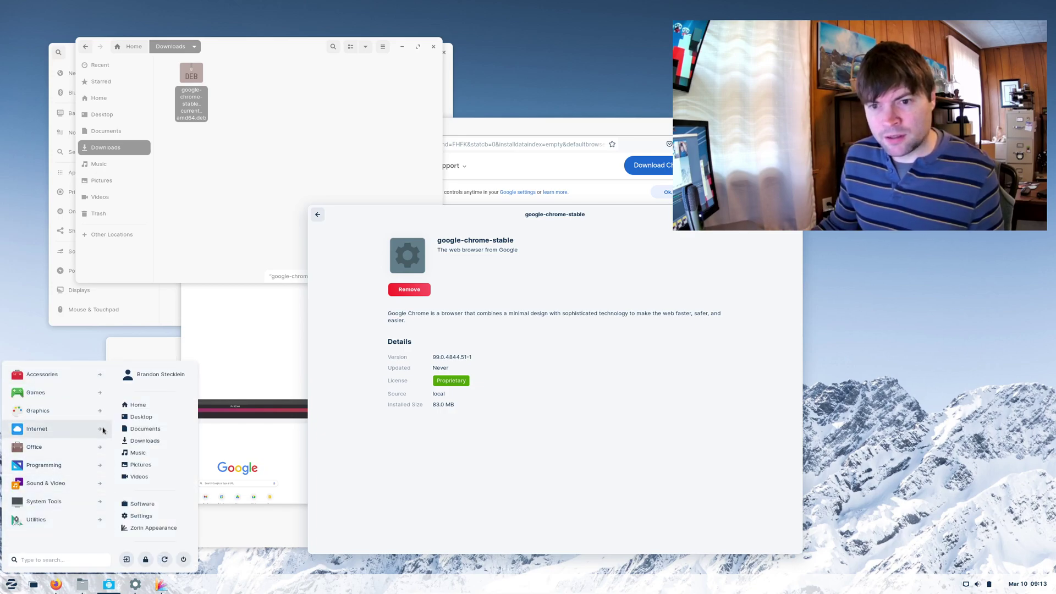
click(105, 429)
click(63, 394)
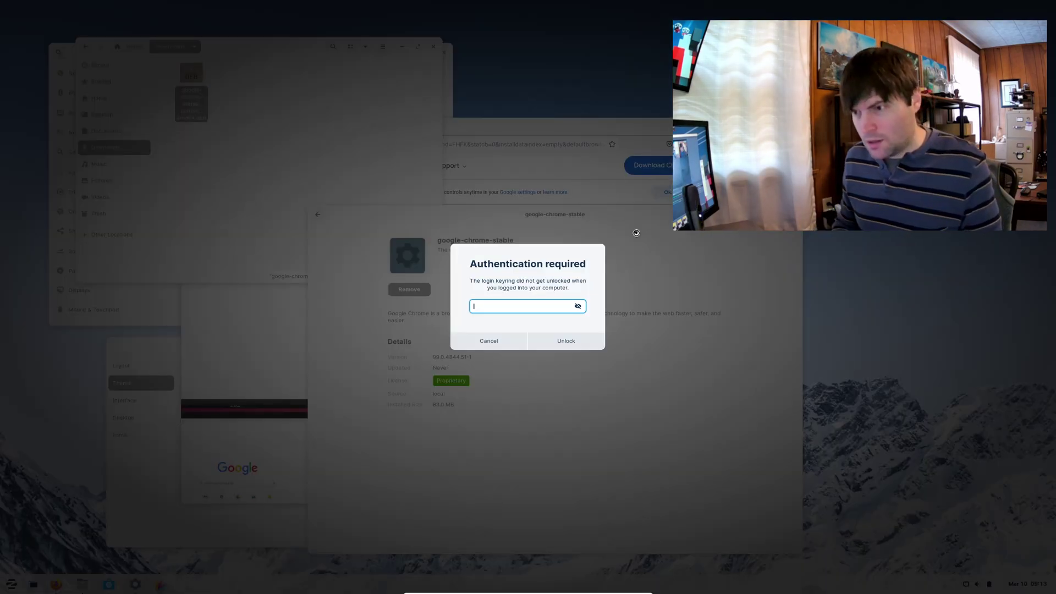
text(••••••)
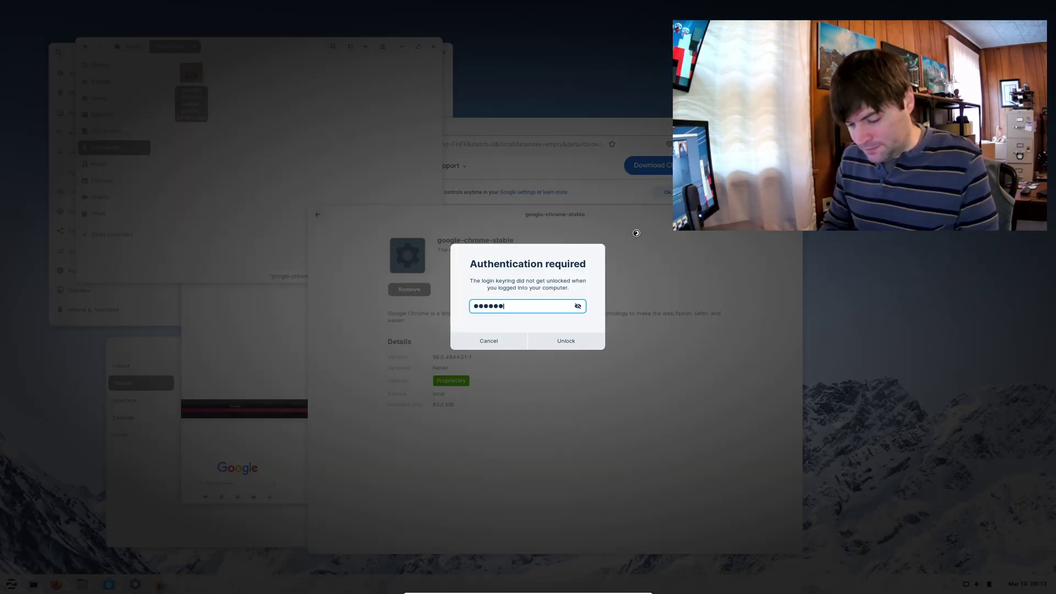
text(••••)
key(Return)
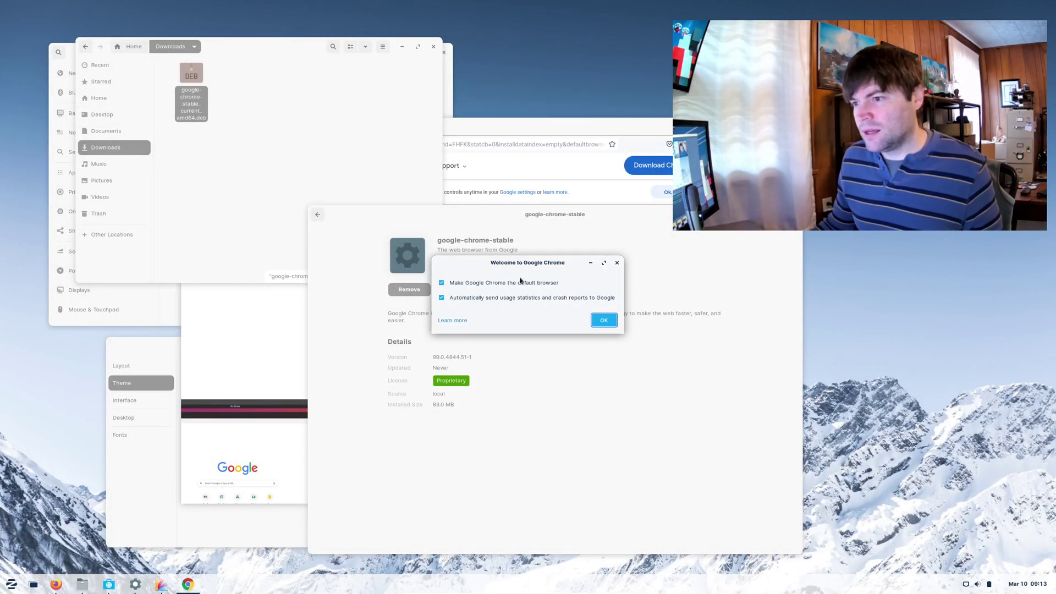
click(609, 323)
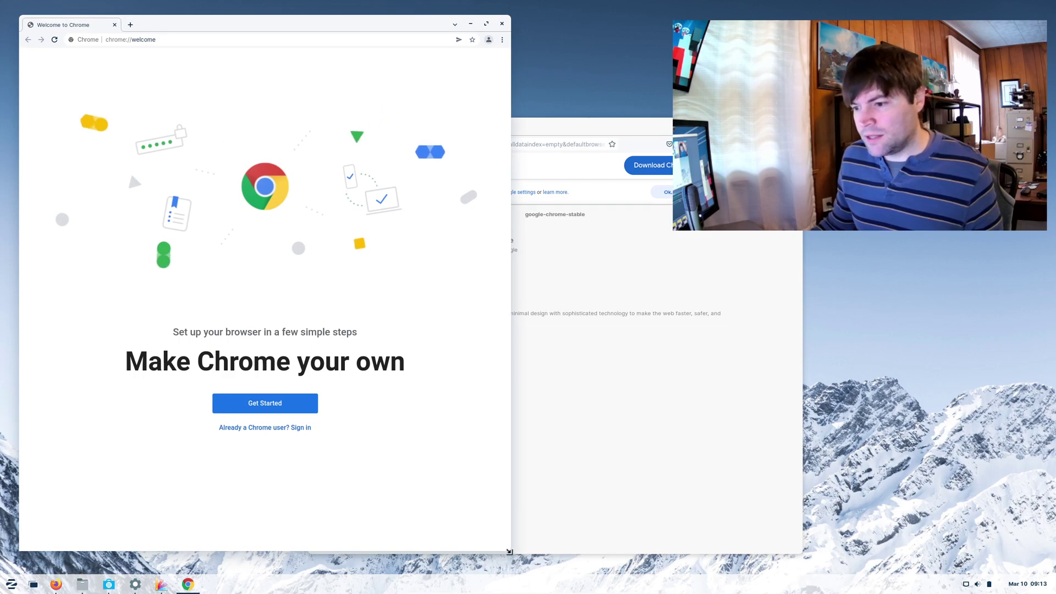
- Move the Chrome window right and add Google Chrome to the dock favourites
drag(335, 30, 498, 35)
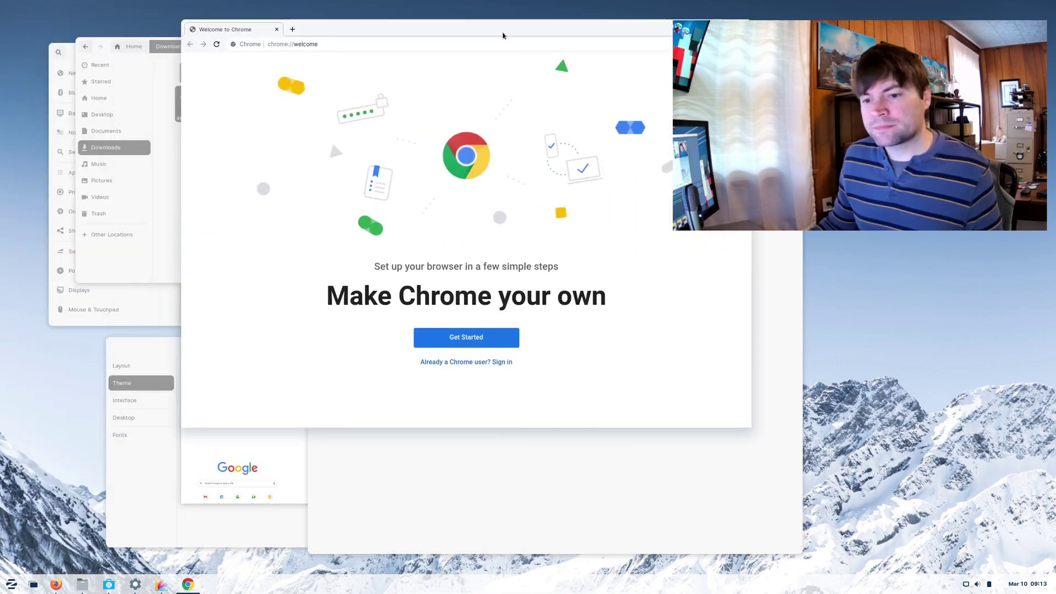
mouse_move(190, 590)
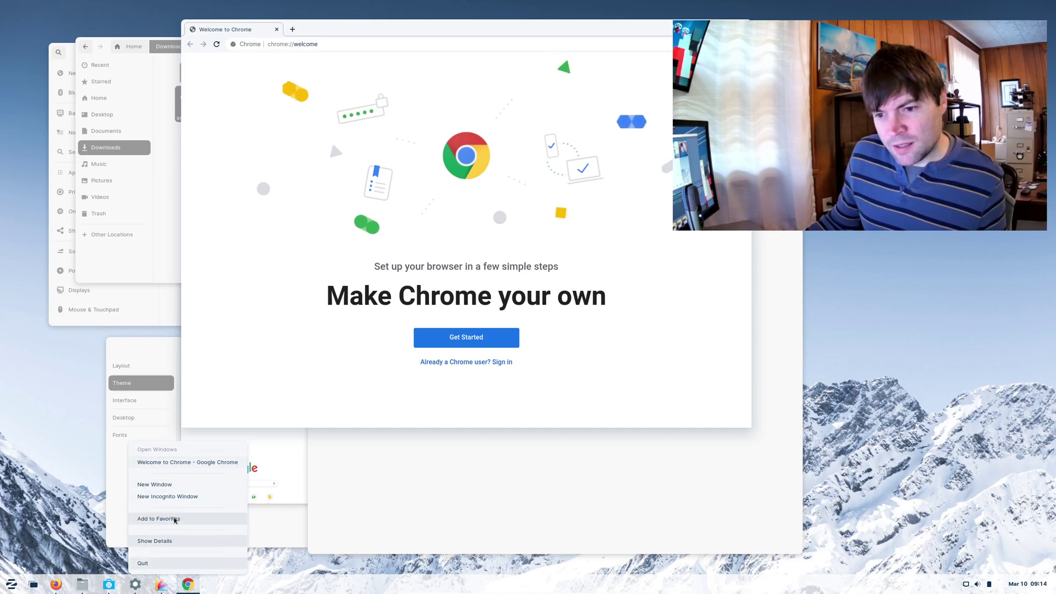
click(175, 520)
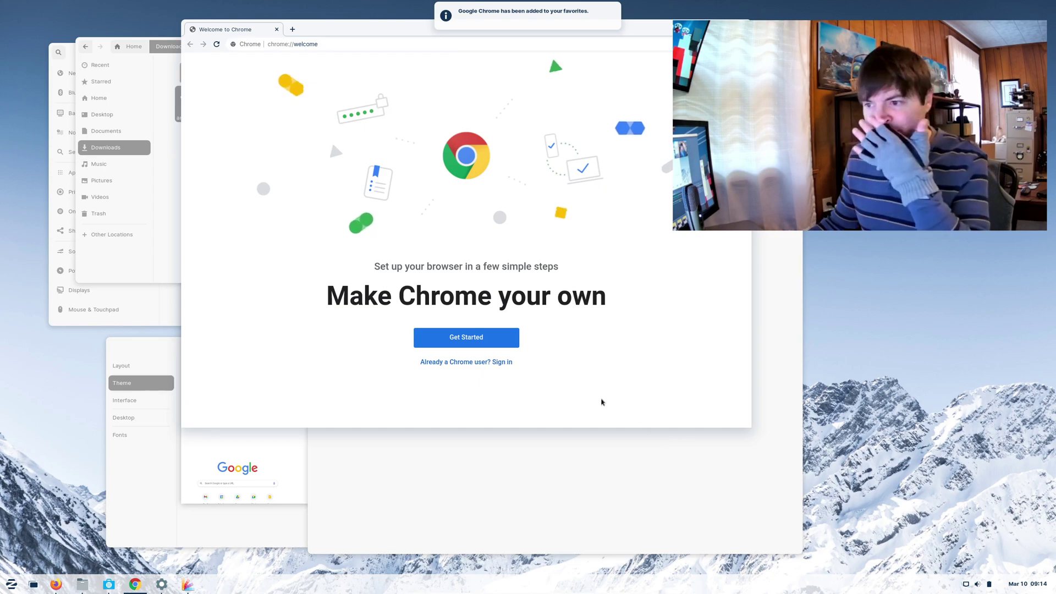
- Sign in with the Google account e-mail and password, turn on sync, and move Chrome aside
click(498, 362)
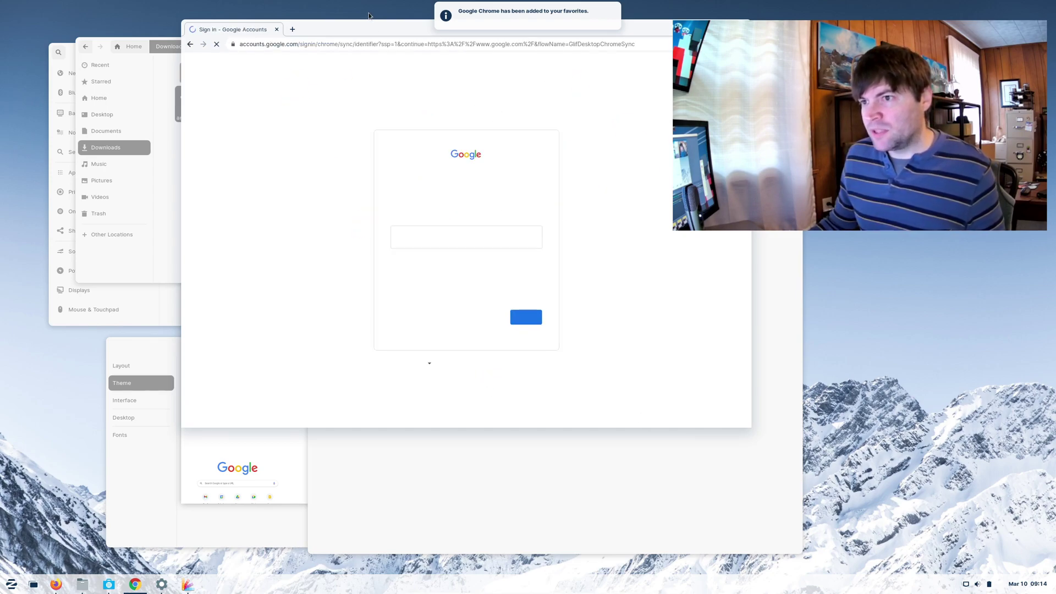
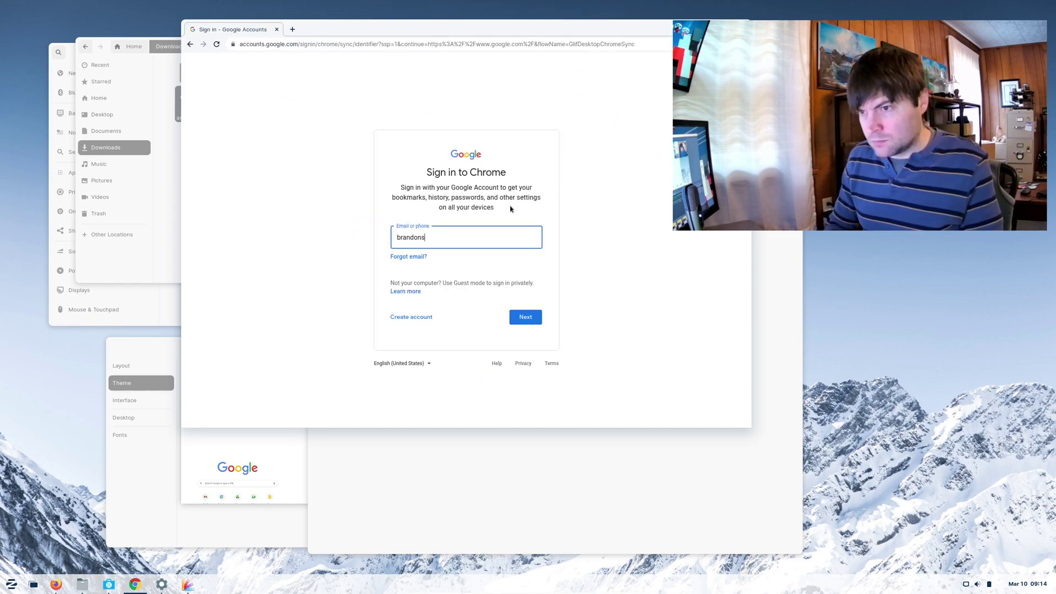
key(Return)
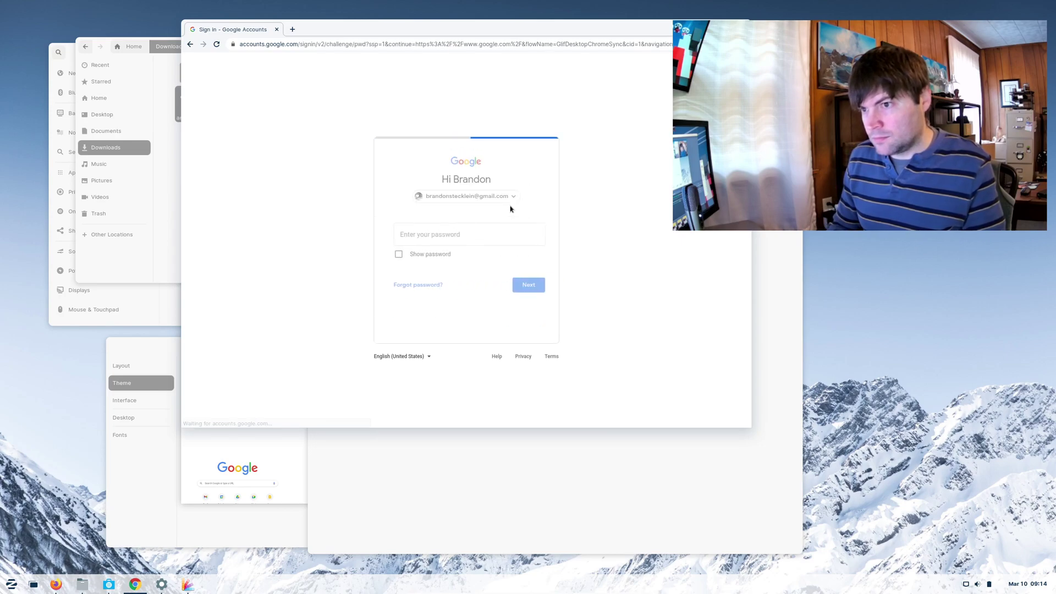
text(•)
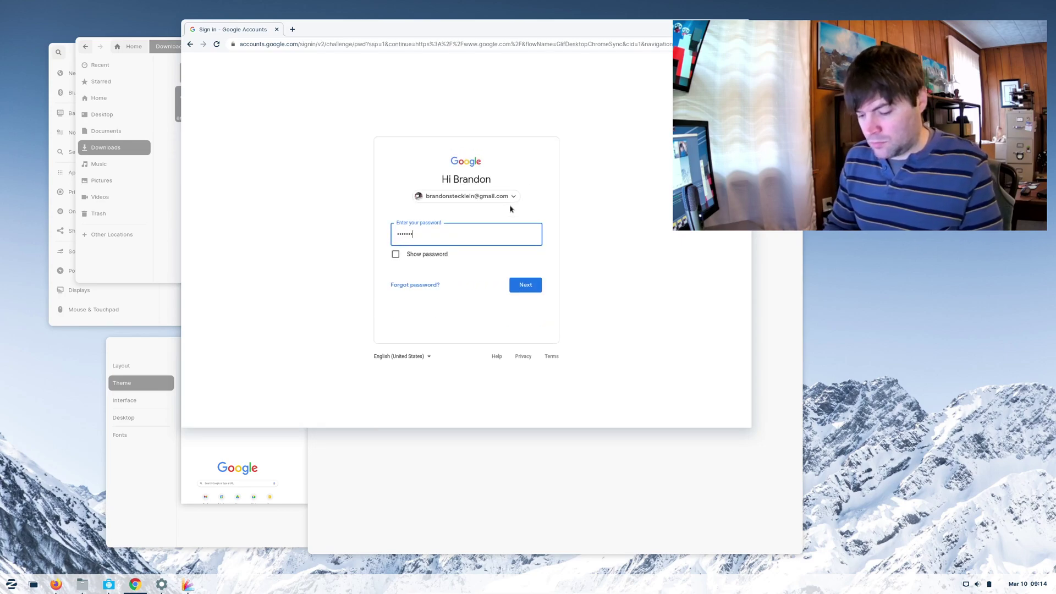
key(Return)
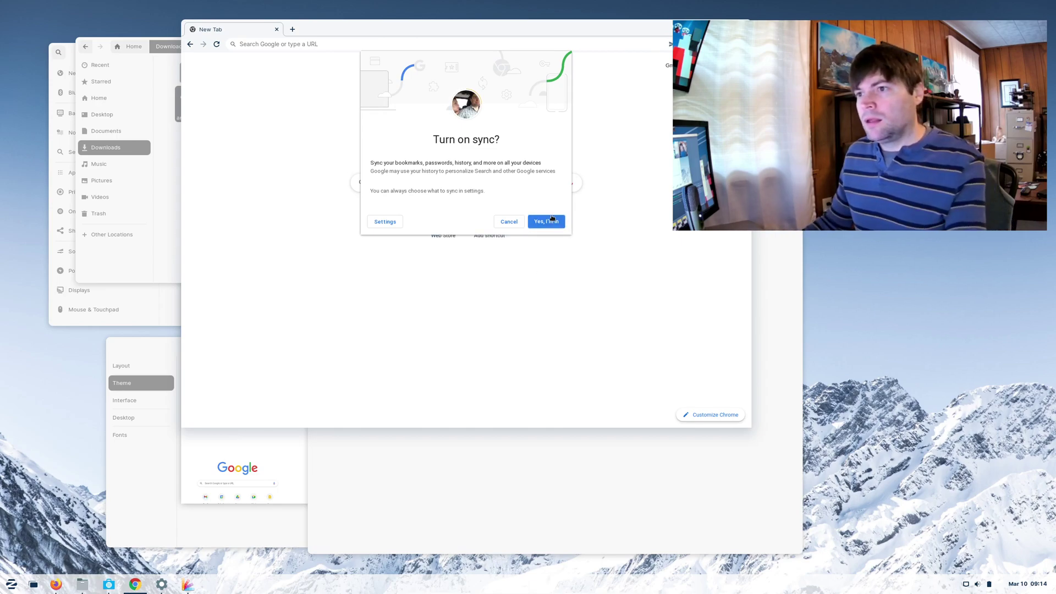
click(548, 221)
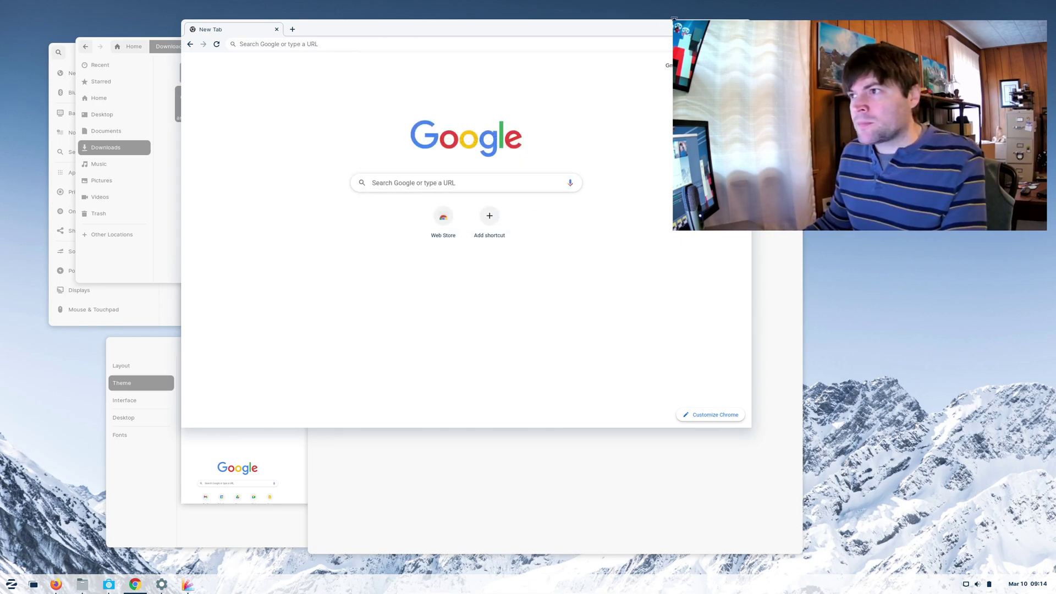
drag(675, 20, 760, 31)
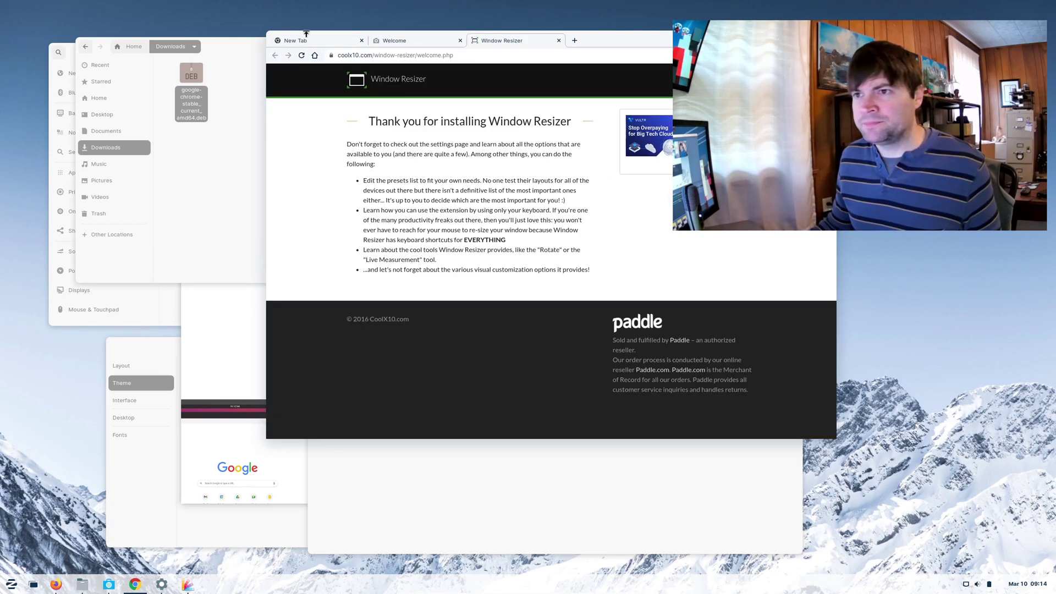
- Bring the Software store to the front and return to its Explore page
click(306, 36)
click(239, 222)
click(473, 537)
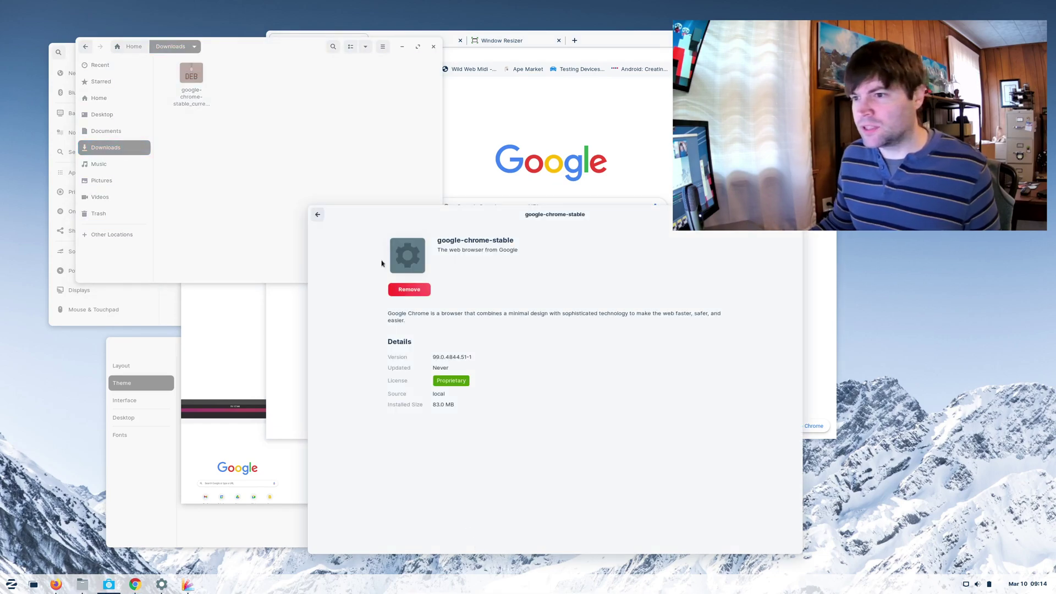
click(317, 216)
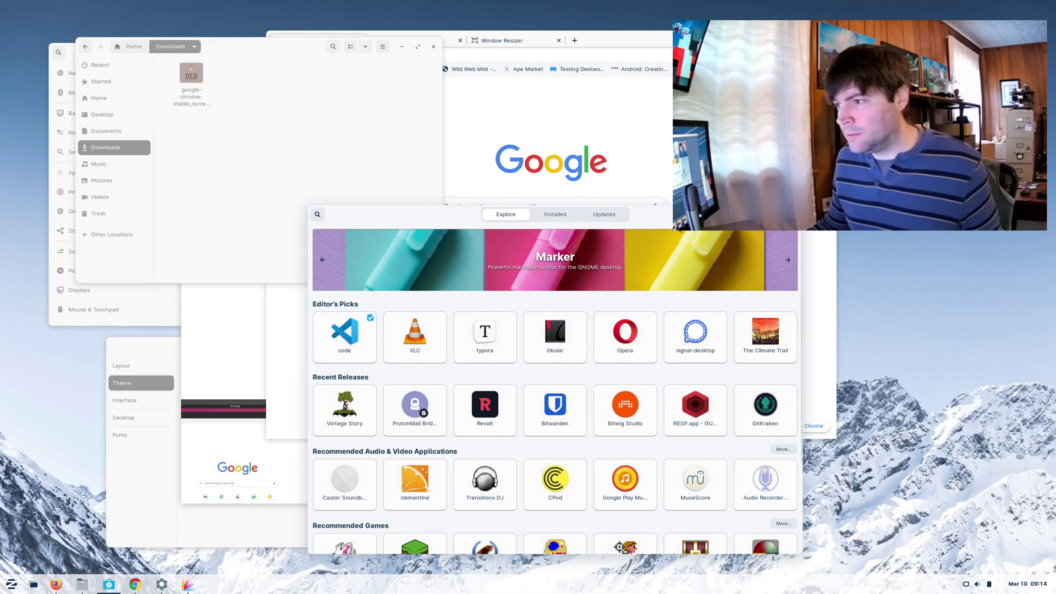
- Search the store for 'steam', start installing Steam, and return to the results
click(317, 214)
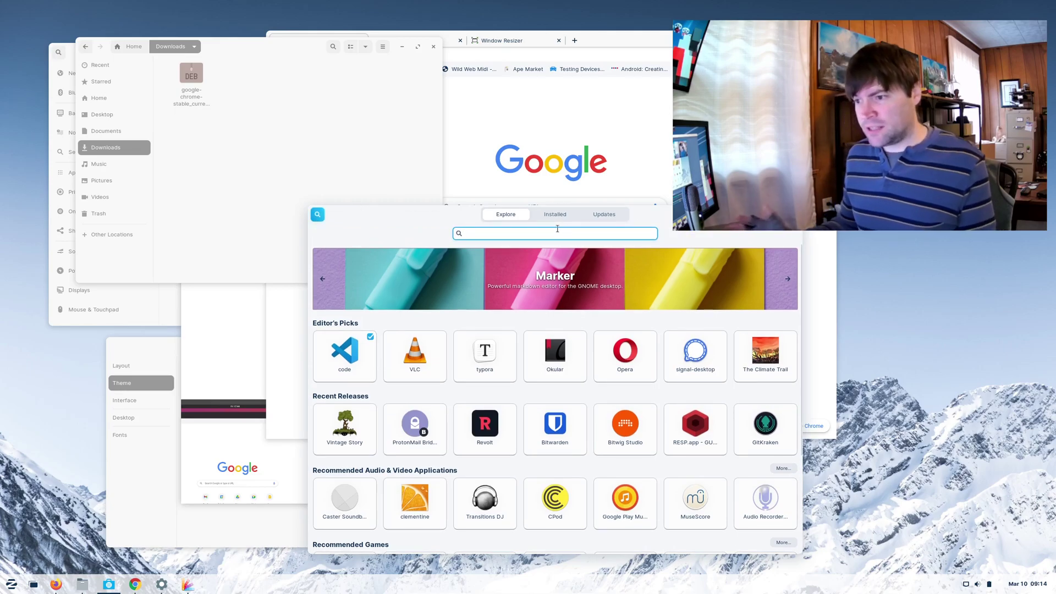
text(ste)
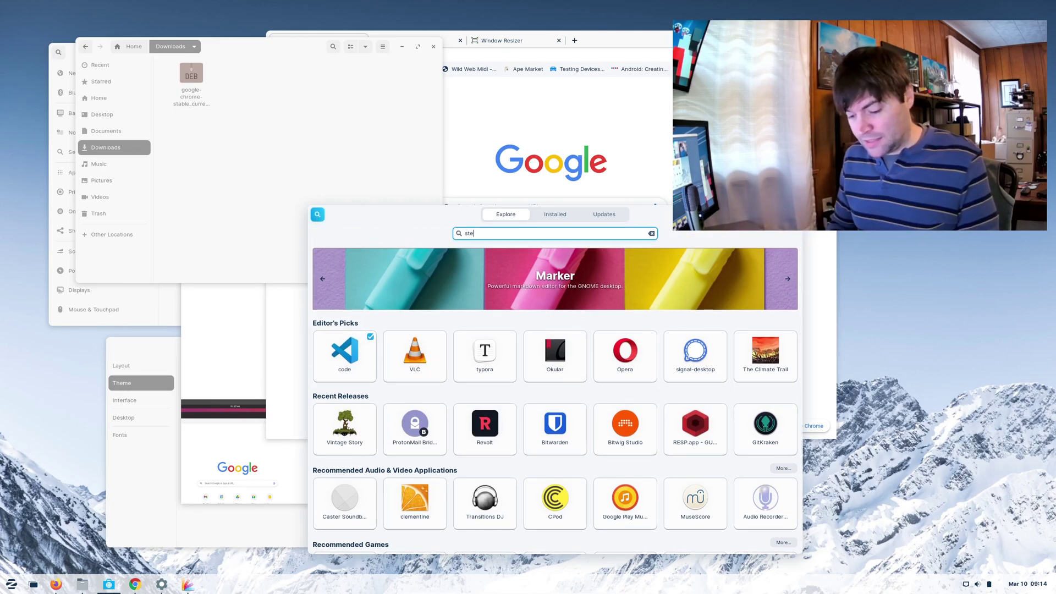
text(am)
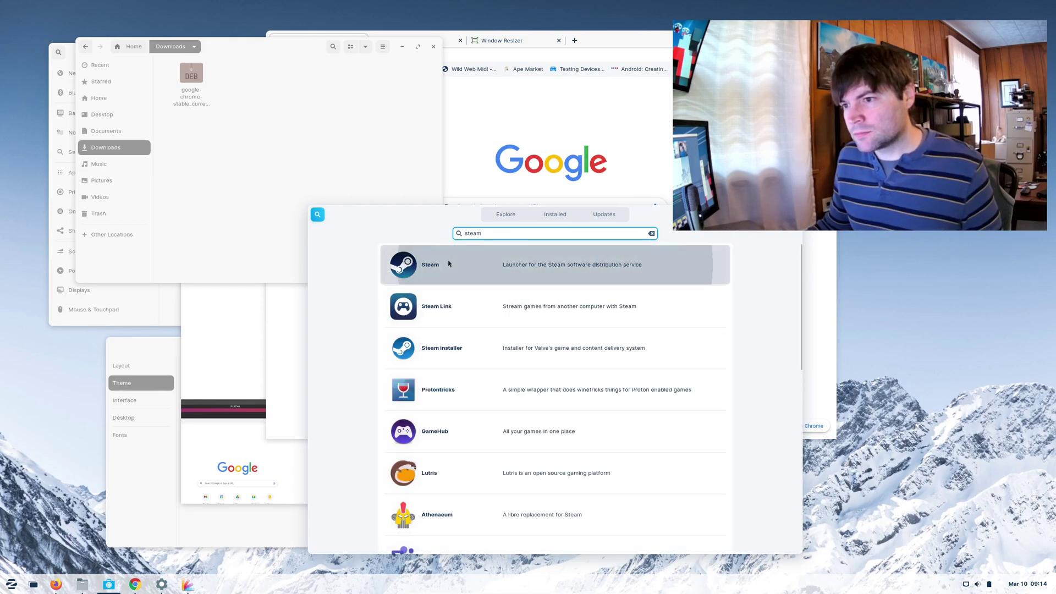
click(395, 272)
click(396, 277)
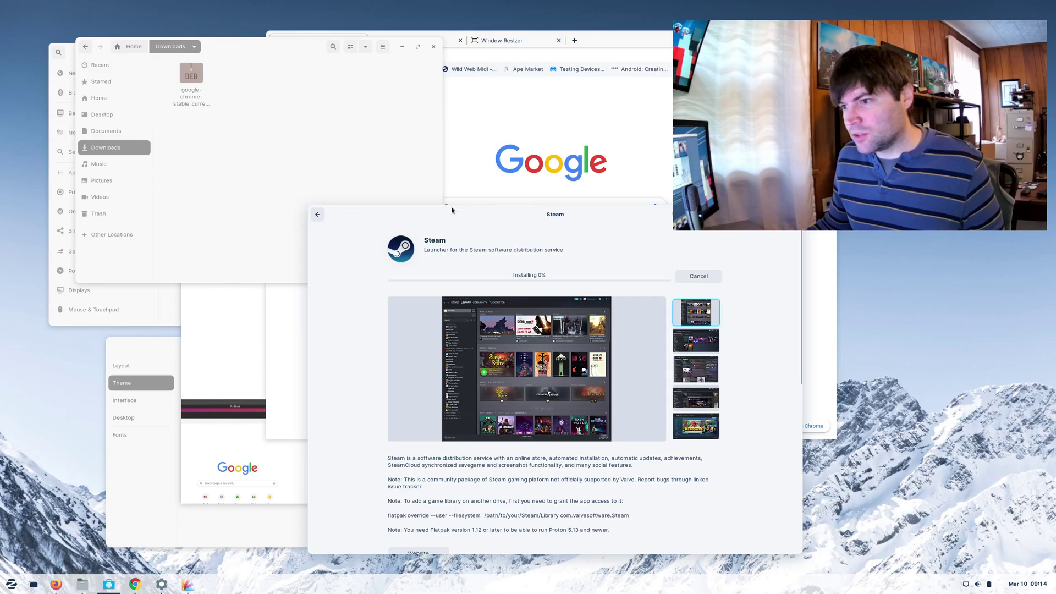
click(318, 215)
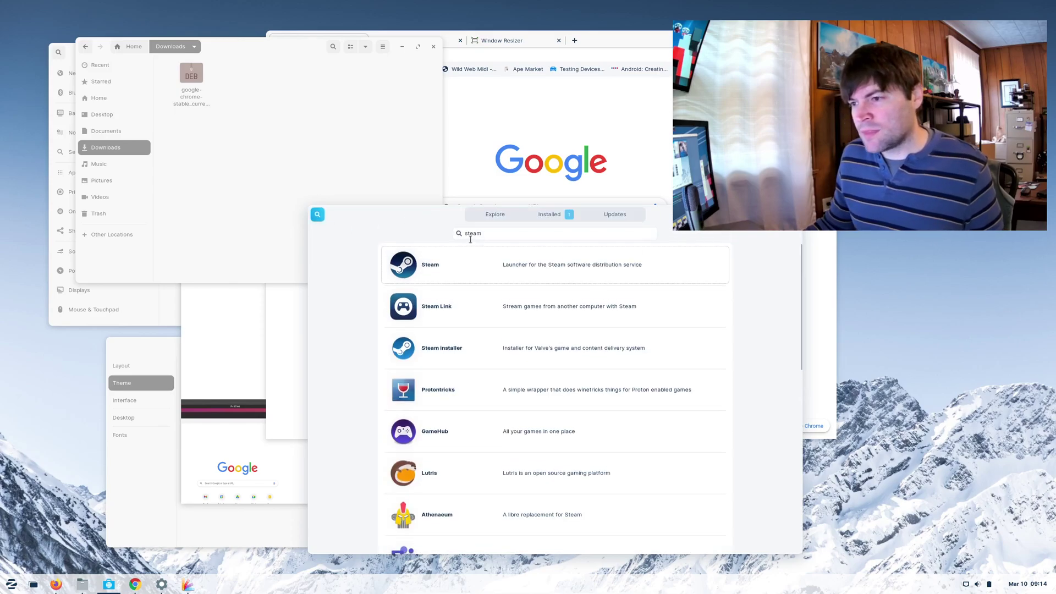
- Search for 'minecraft' and start installing Minecraft from its details page
double_click(513, 233)
text(mine)
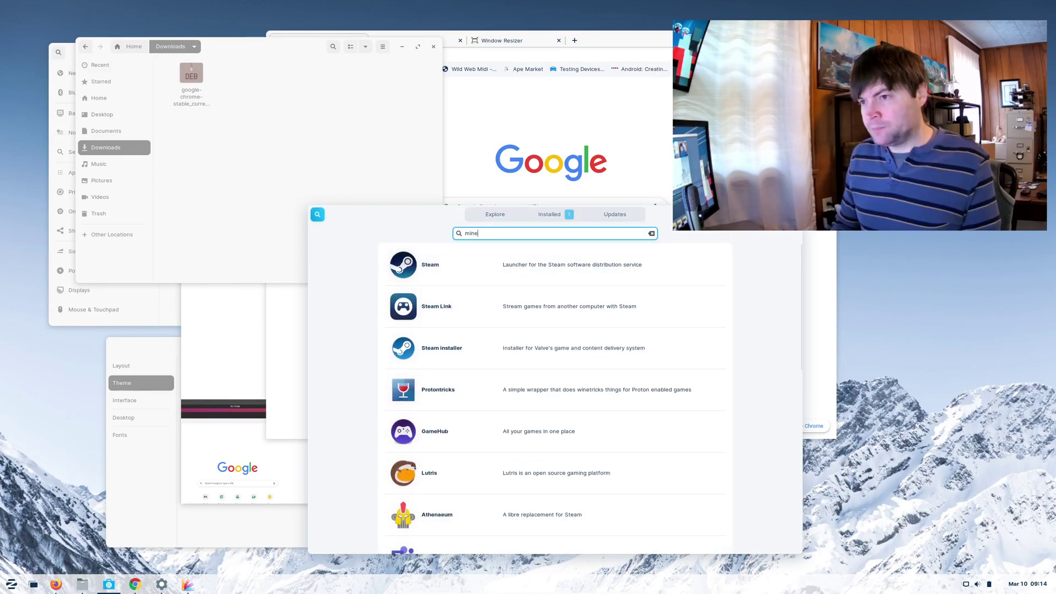
text(craft)
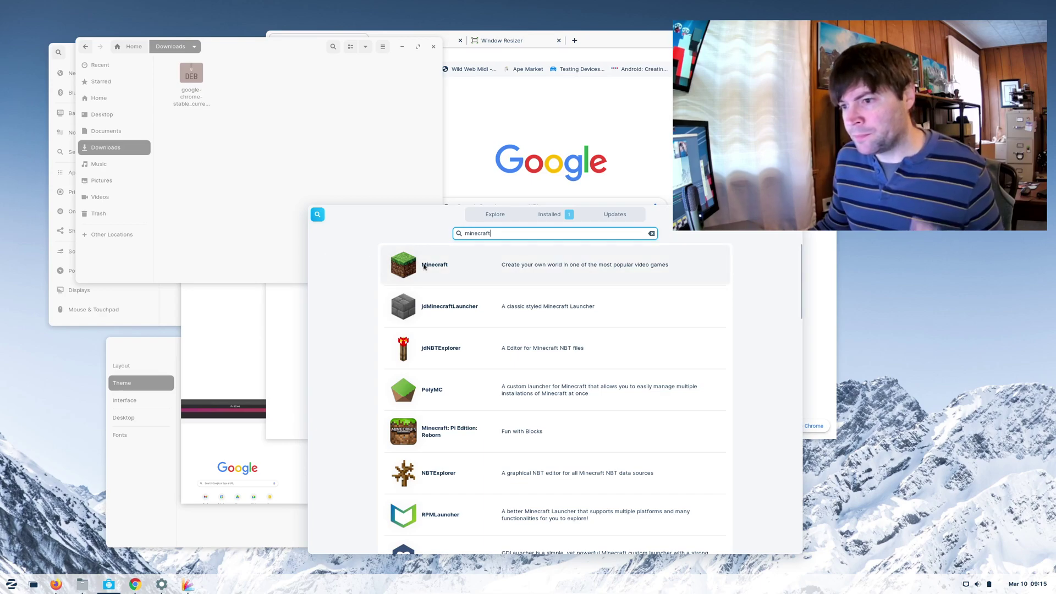
click(424, 267)
click(419, 276)
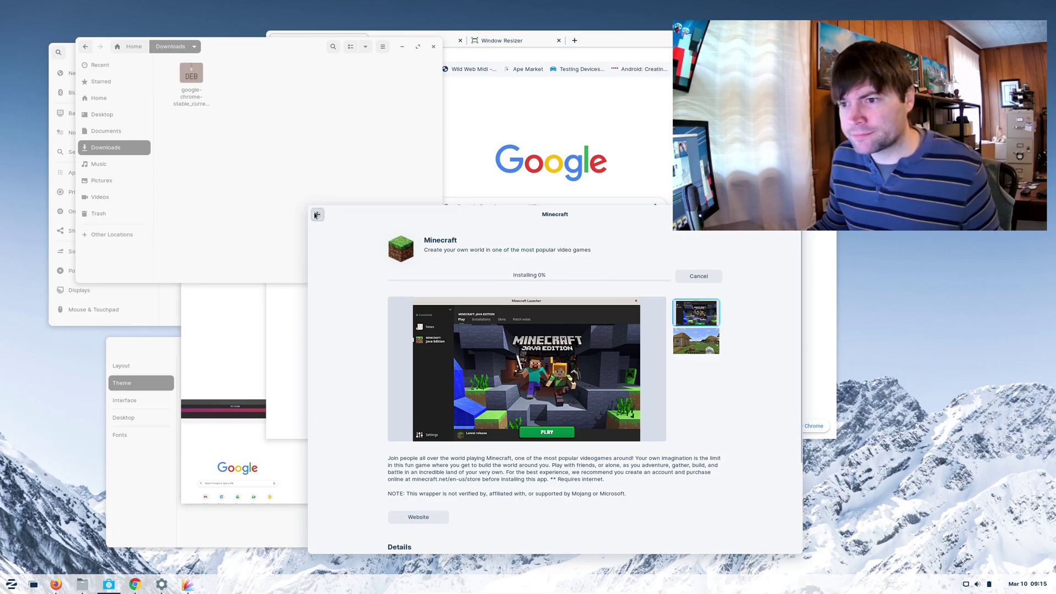
click(315, 214)
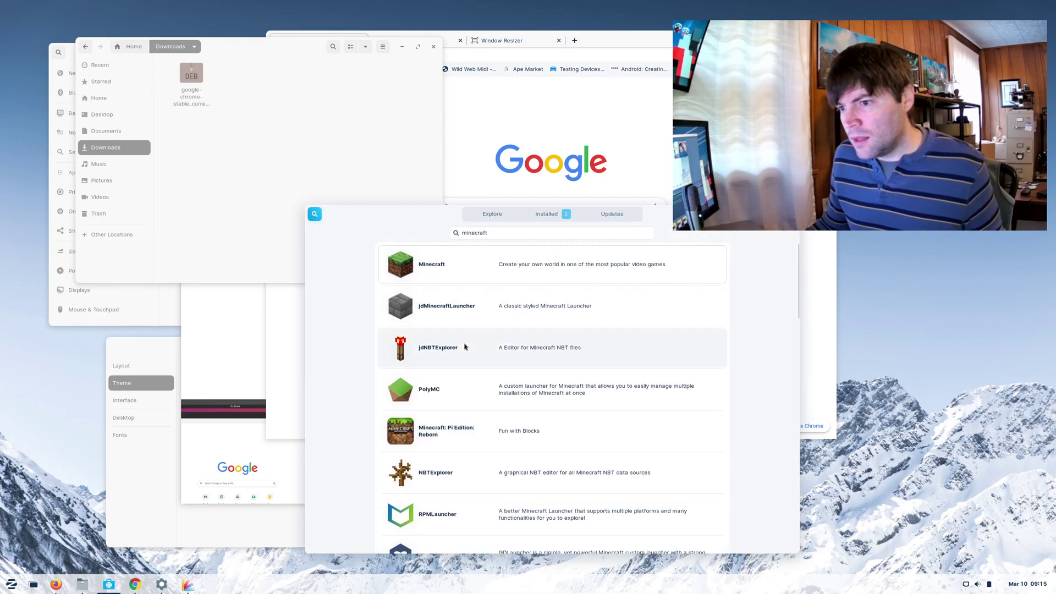
- Browse the minecraft results, return to the Explore page, and open the applications menu
scroll(465, 344, down, 3)
scroll(464, 346, down, 5)
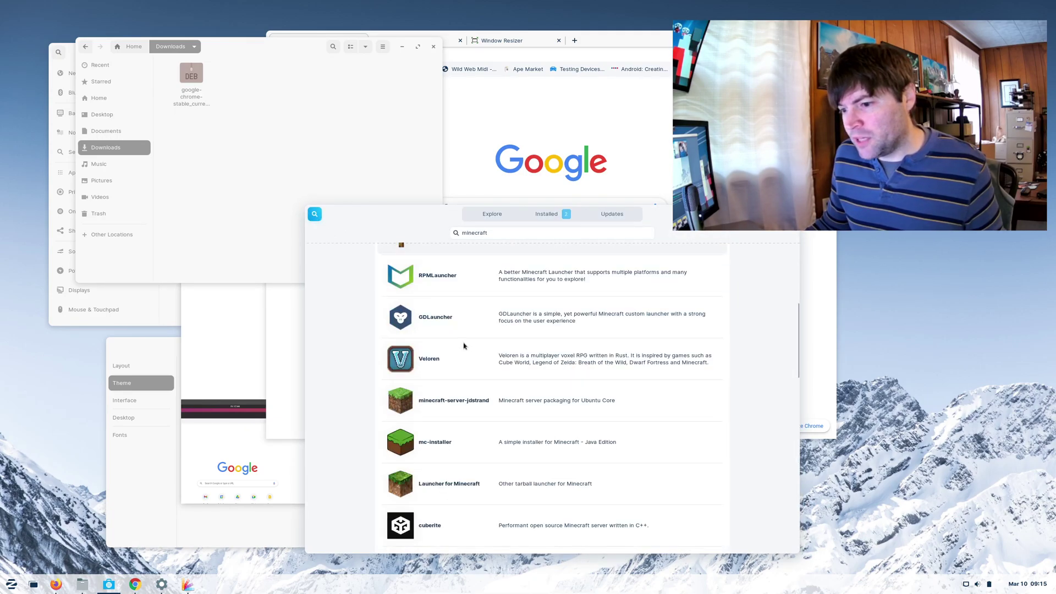
scroll(464, 346, down, 15)
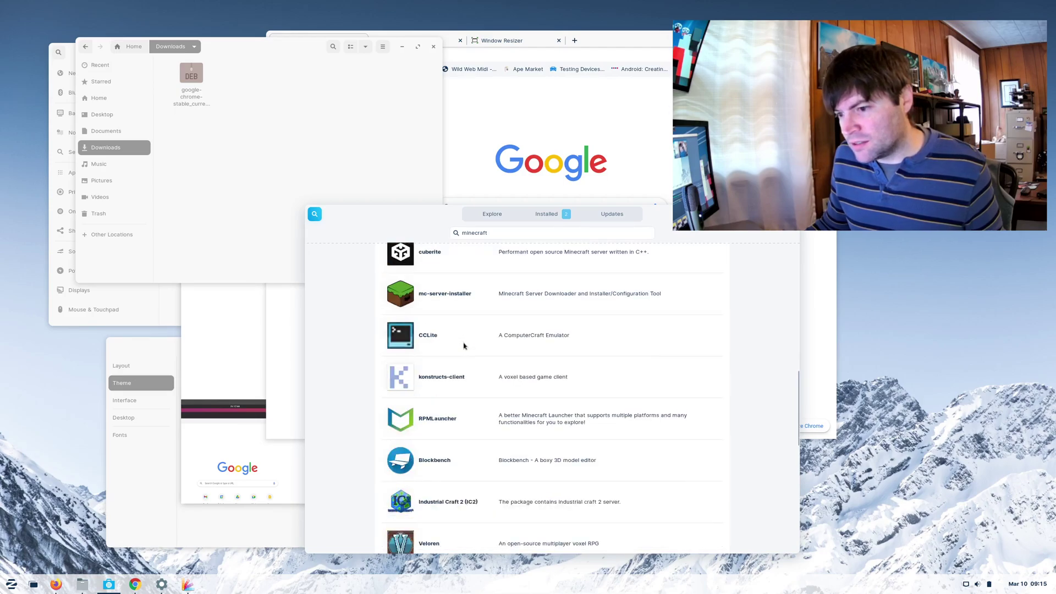
scroll(465, 345, up, 12)
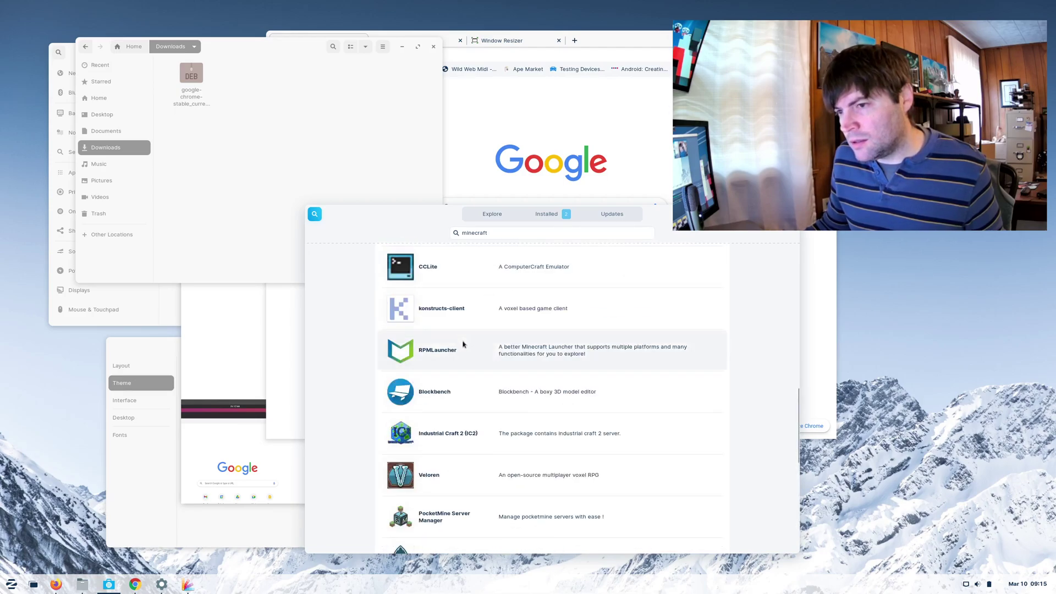
scroll(660, 372, up, 9)
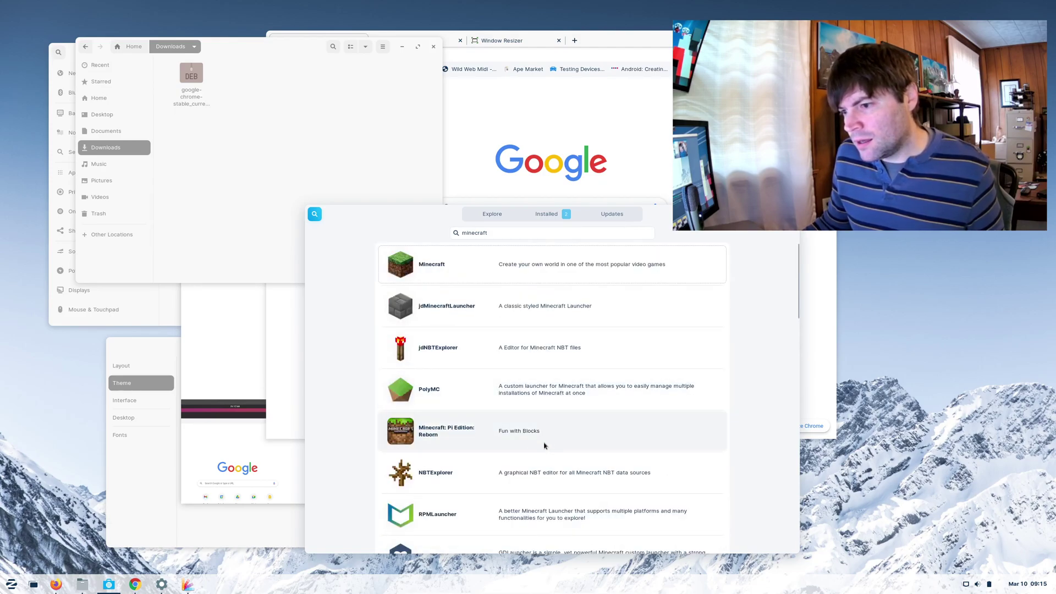
click(316, 214)
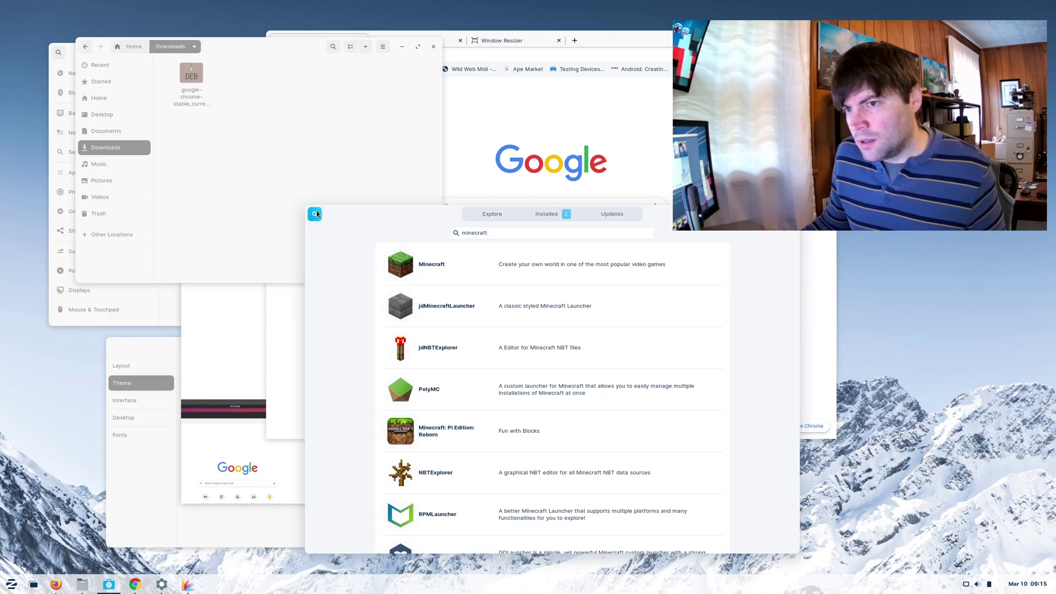
scroll(447, 391, down, 4)
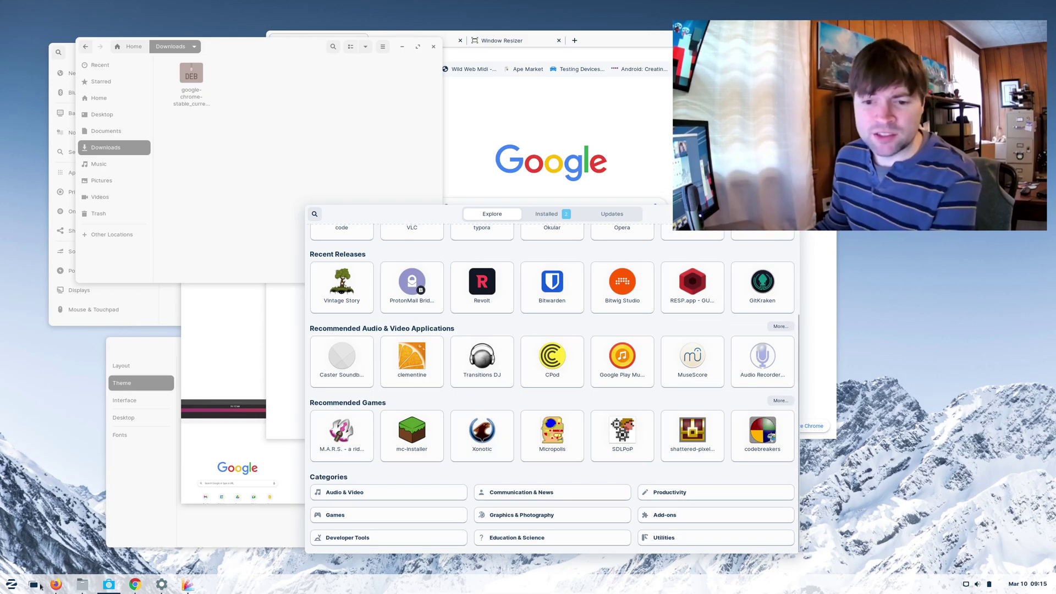
click(11, 584)
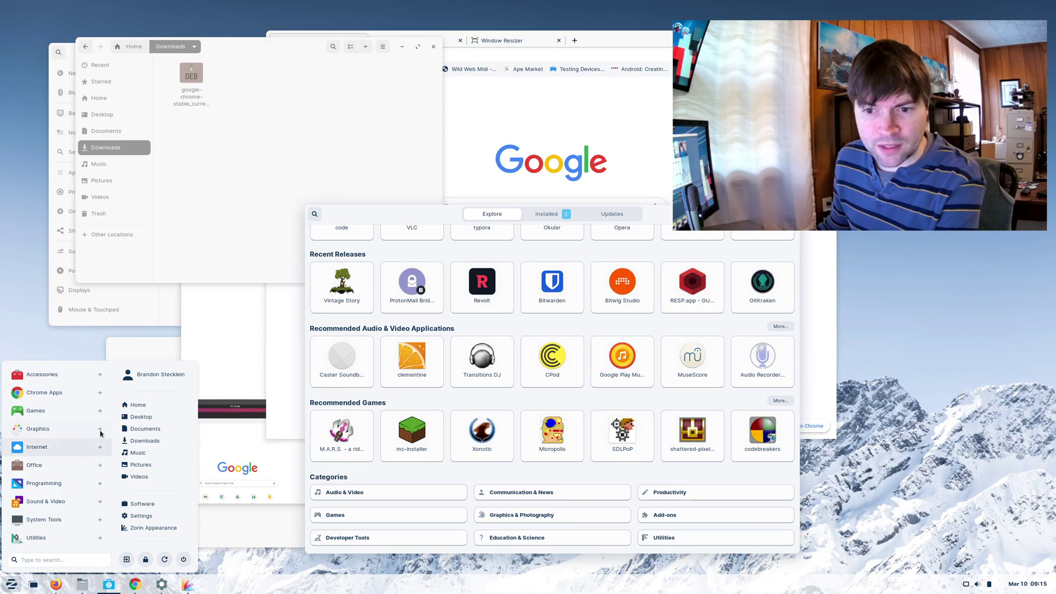
- Launch Remmina from the Internet apps and move its window to the top-left
click(99, 447)
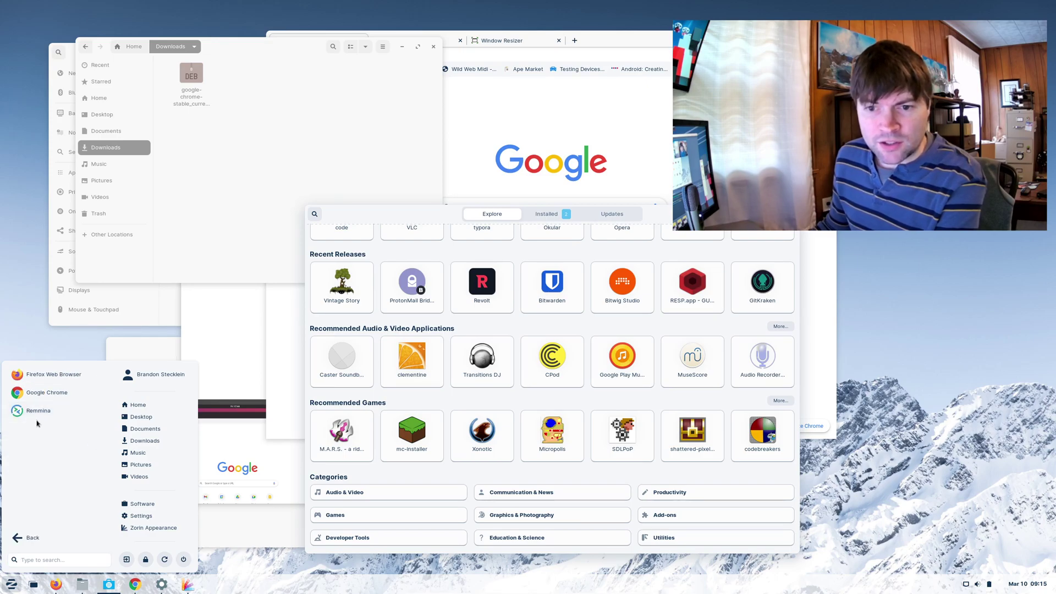
click(44, 423)
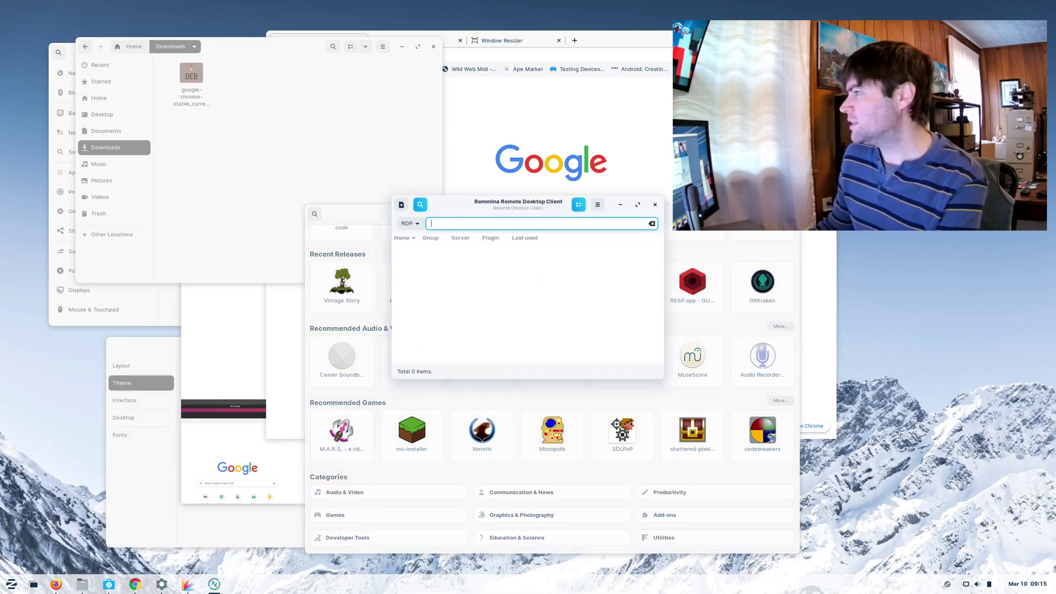
drag(494, 216, 278, 44)
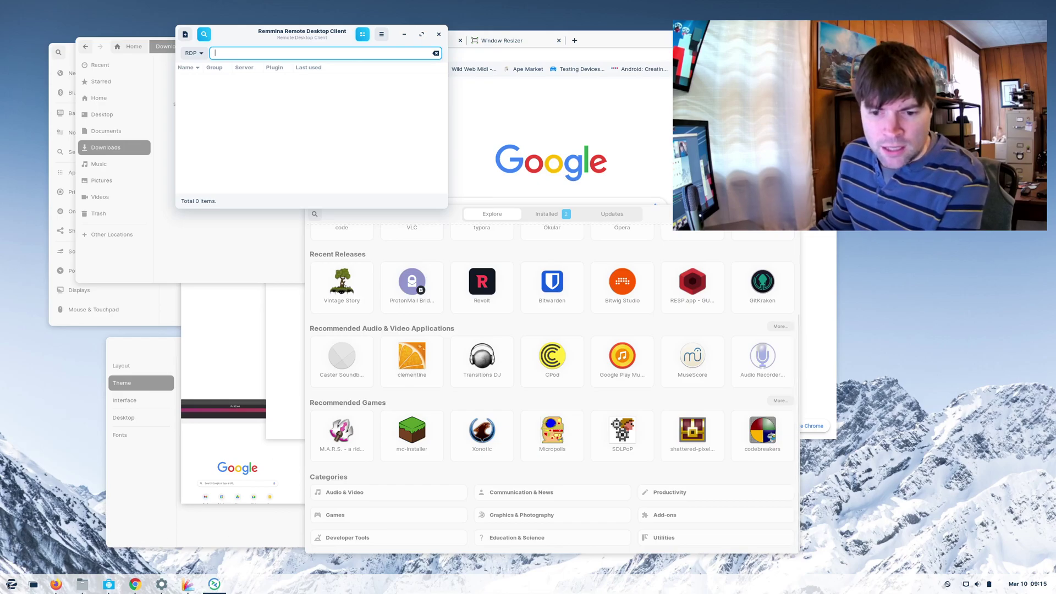
- Launch LibreOffice Calc from Office, unmaximize it, shrink it and centre it on screen
click(11, 584)
click(77, 465)
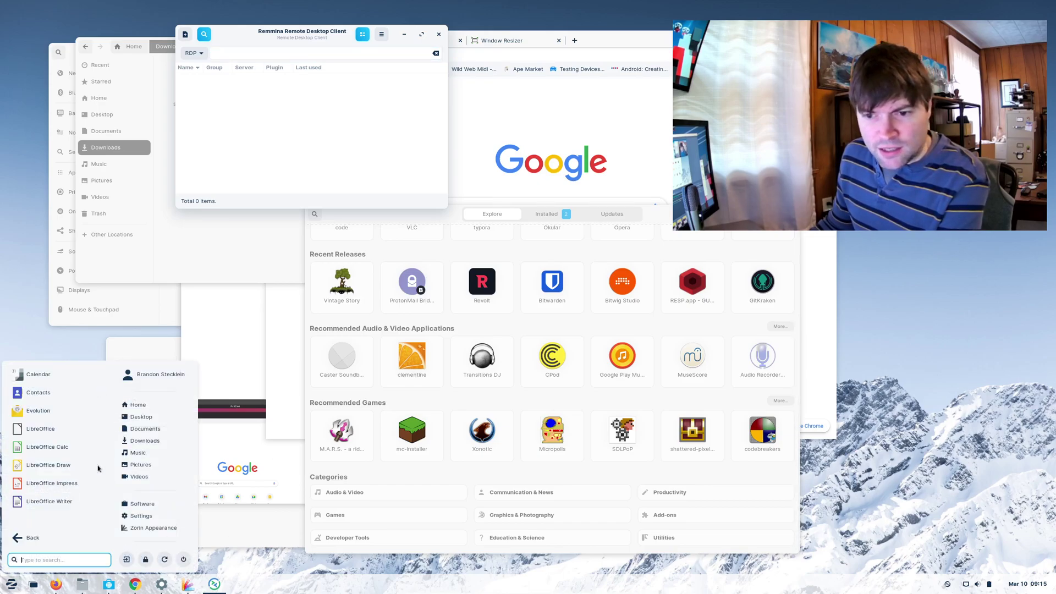
click(47, 444)
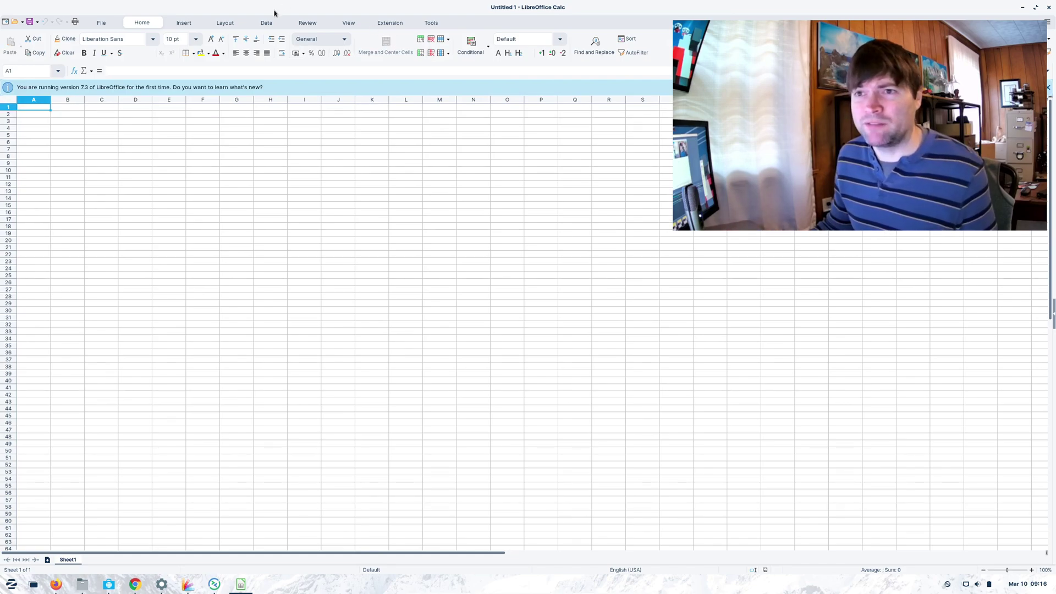
key(super+Down)
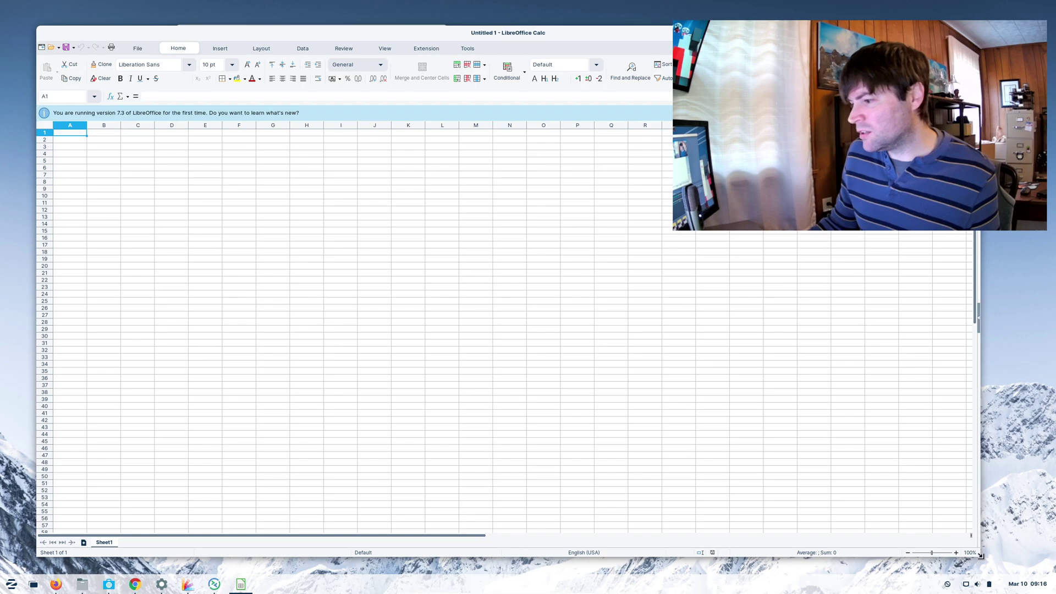
drag(981, 556, 756, 435)
drag(232, 34, 369, 75)
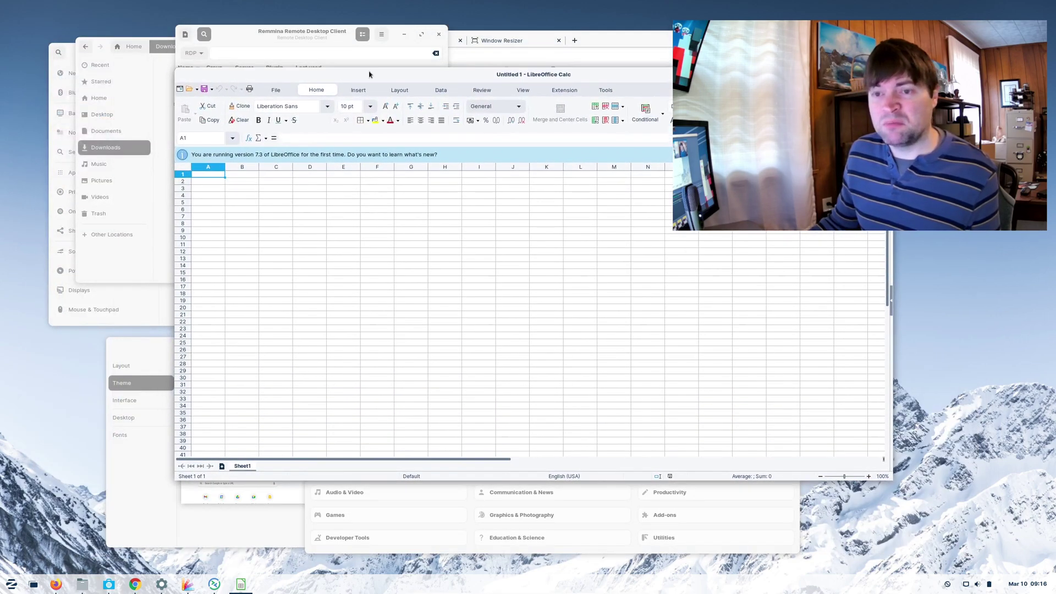
- Launch GIMP from the Graphics category of the applications menu
click(11, 584)
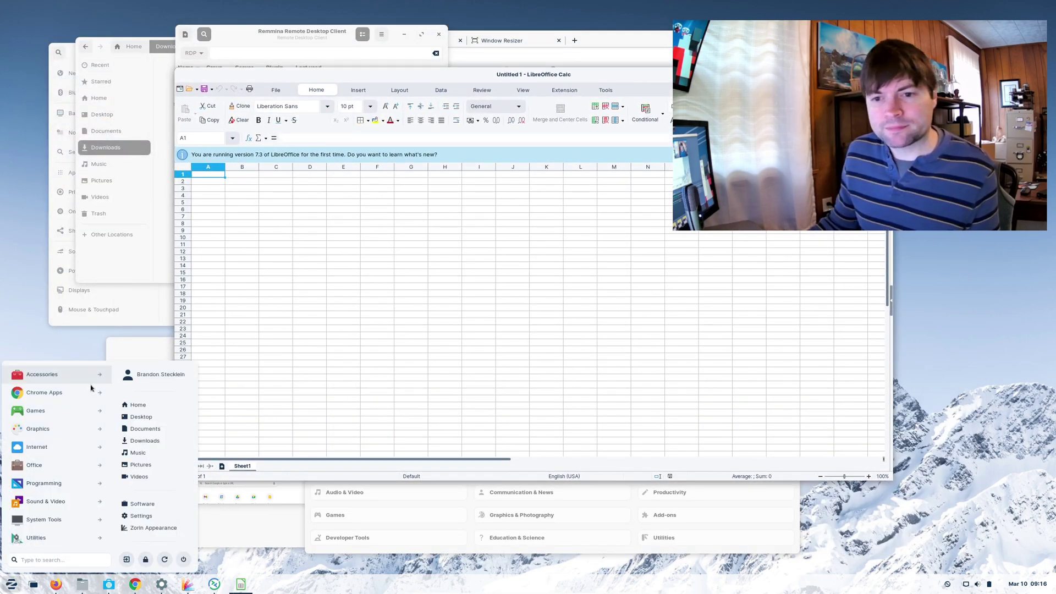
click(103, 430)
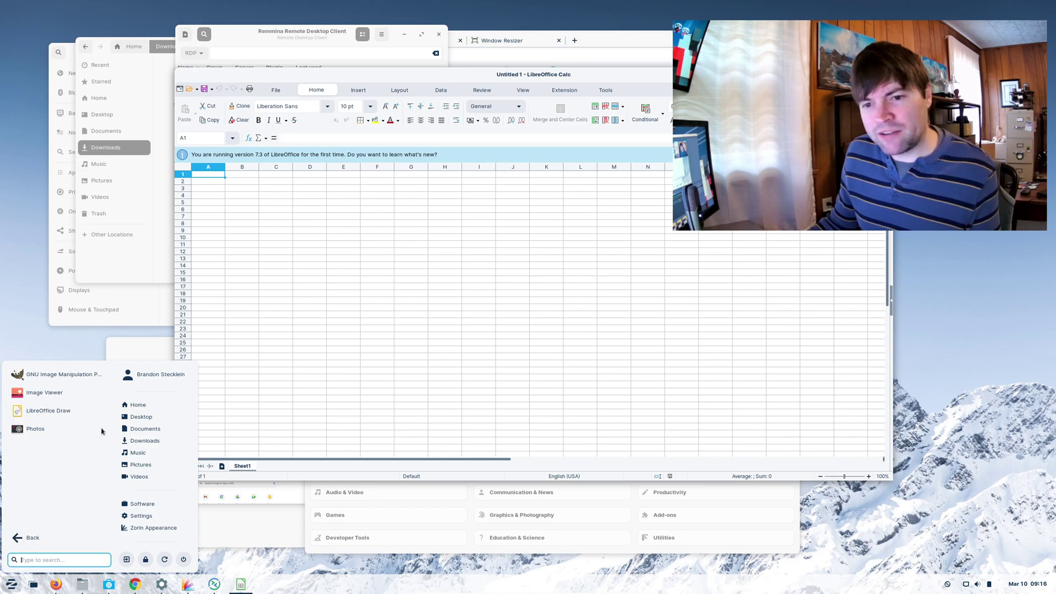
click(57, 376)
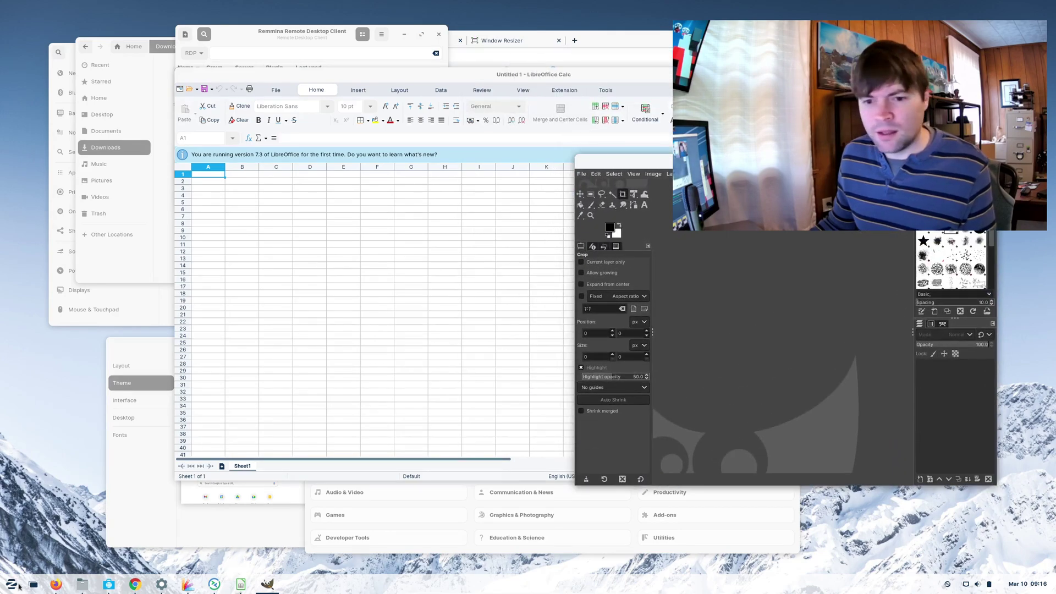
- Browse the Programming and then the Sound & Video app lists in the applications menu
click(11, 585)
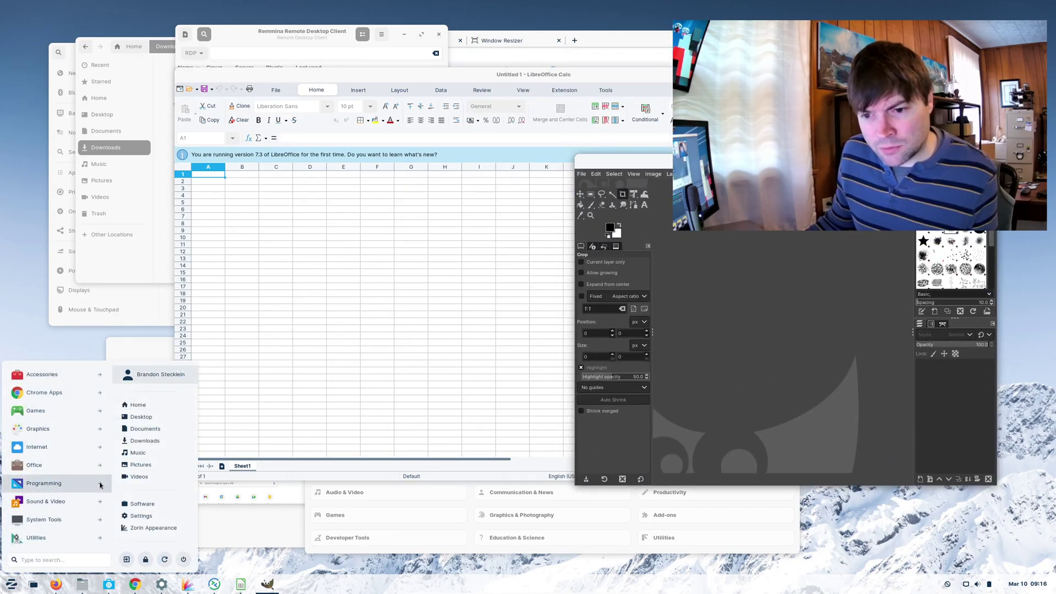
click(100, 485)
click(22, 533)
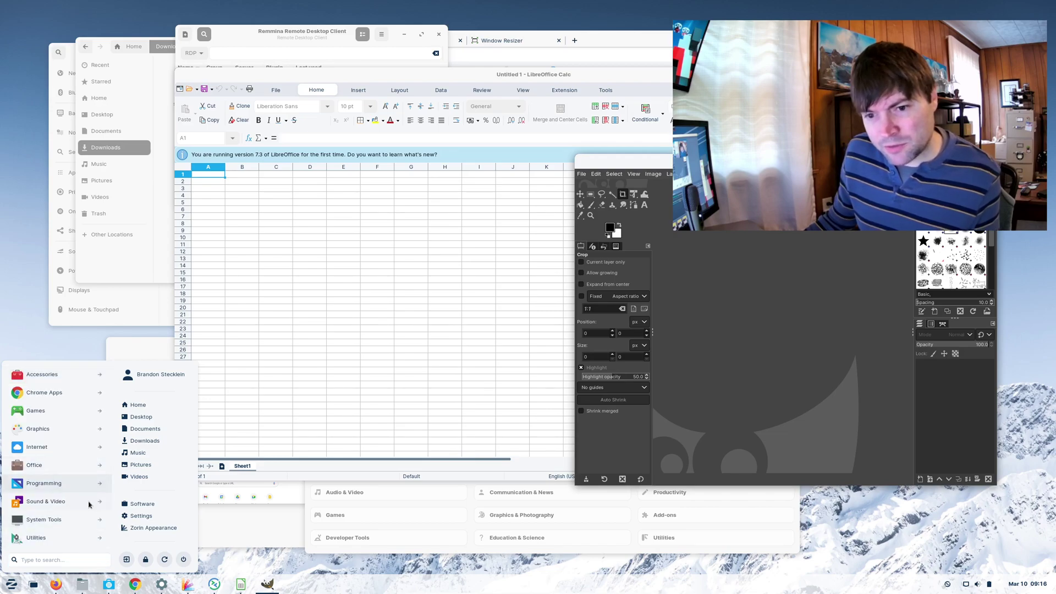
click(105, 500)
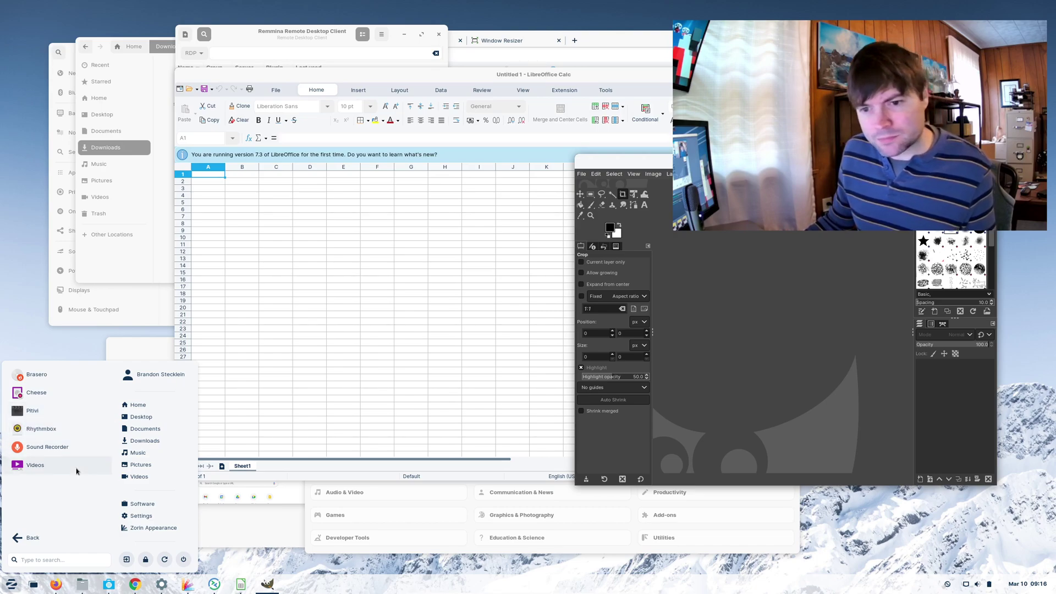
- Close the applications menu and visit the Software store's Add-ons page, then Explore
click(318, 538)
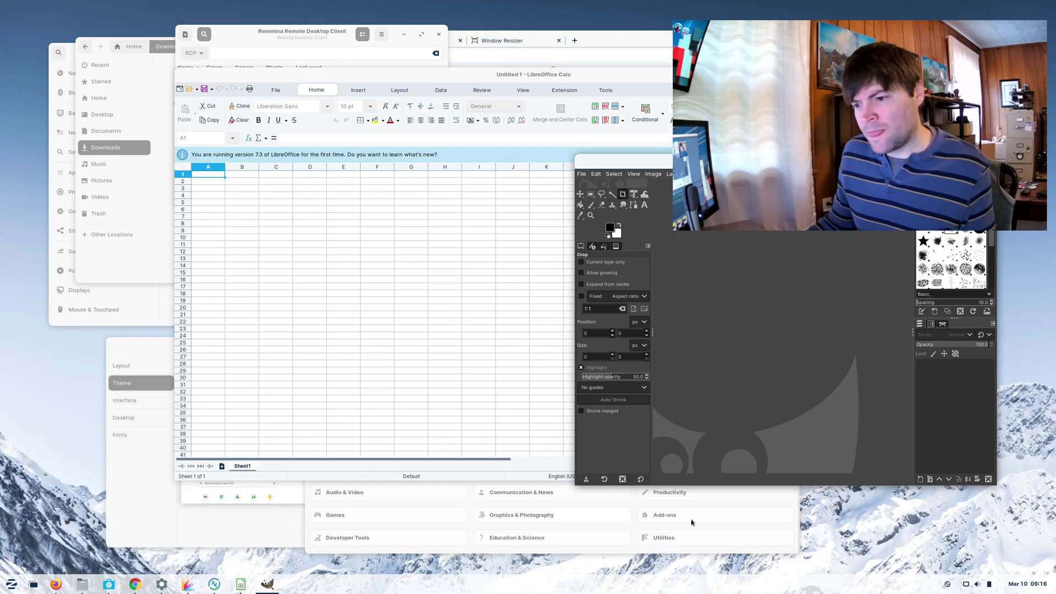
click(774, 524)
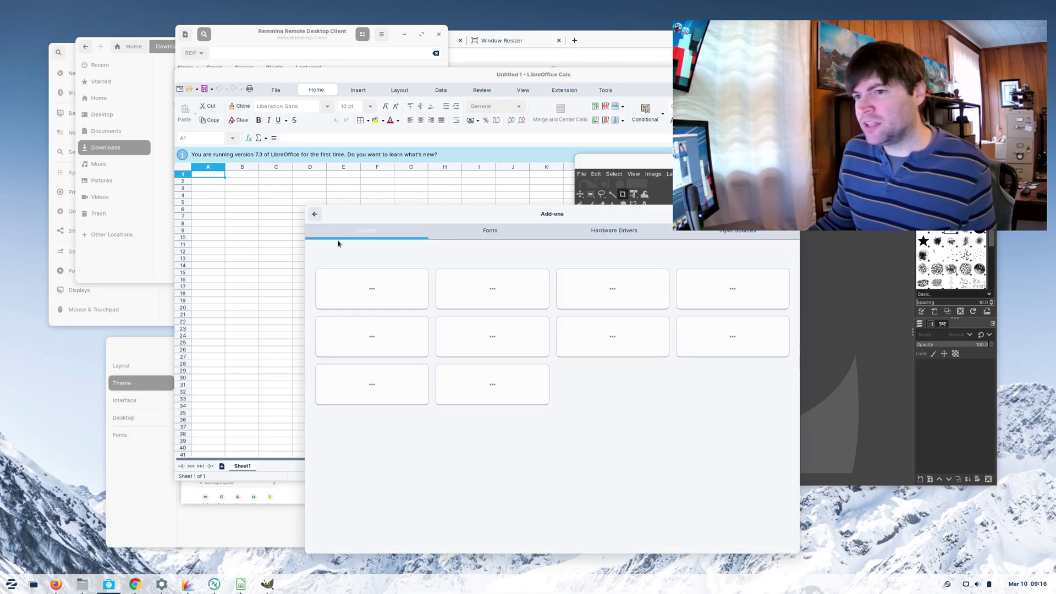
click(318, 215)
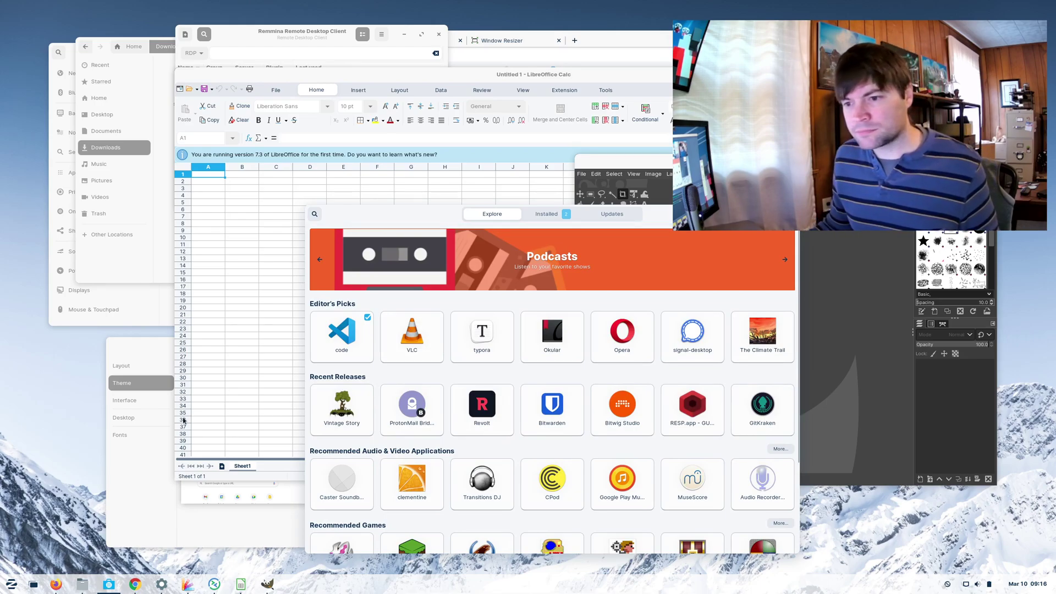
- Browse the Games list, then scroll through the System Tools apps in the applications menu
click(11, 584)
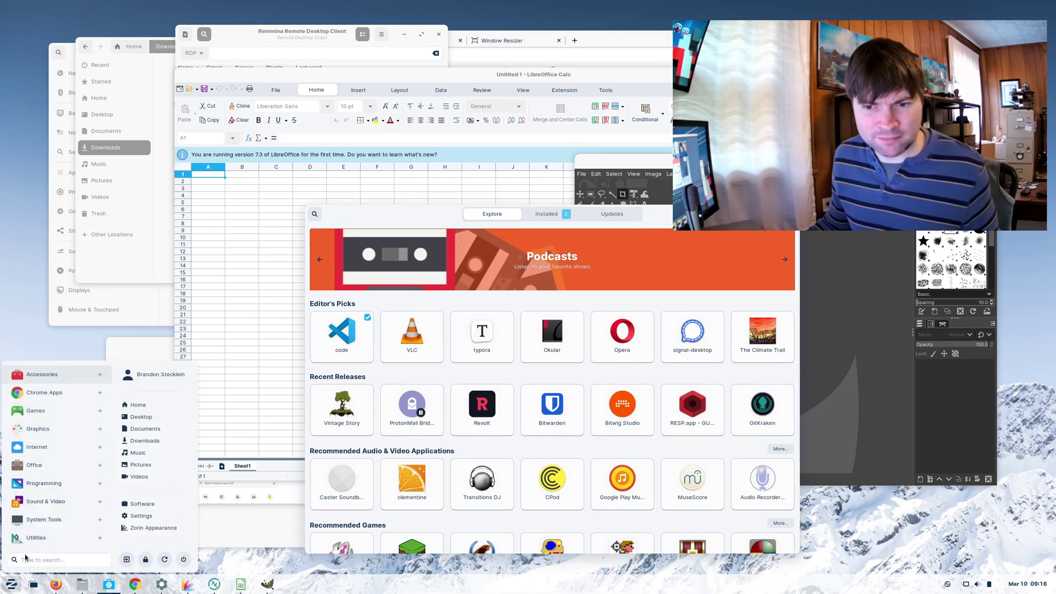
click(106, 416)
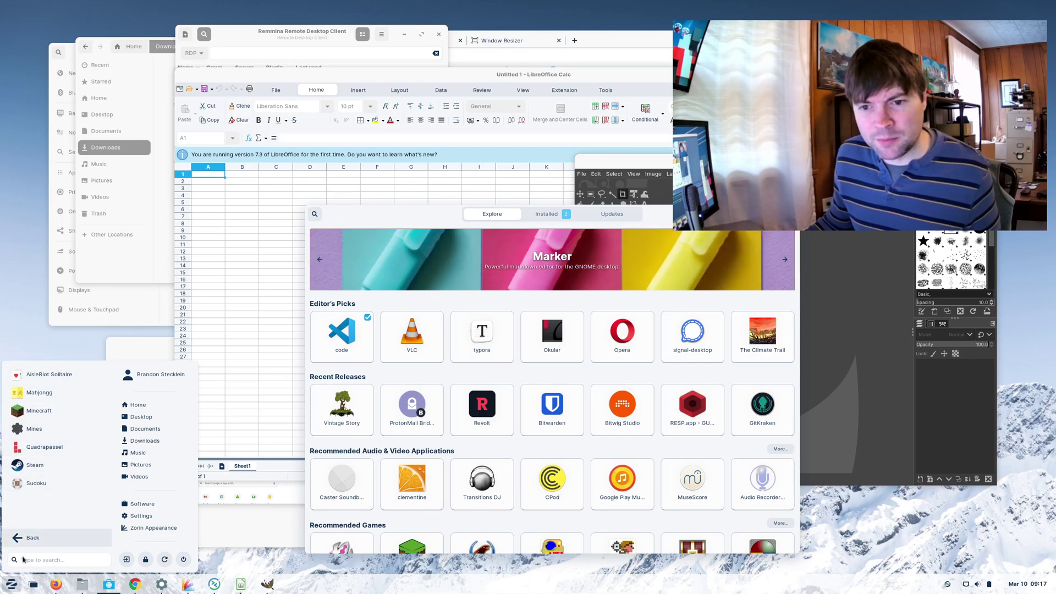
click(29, 540)
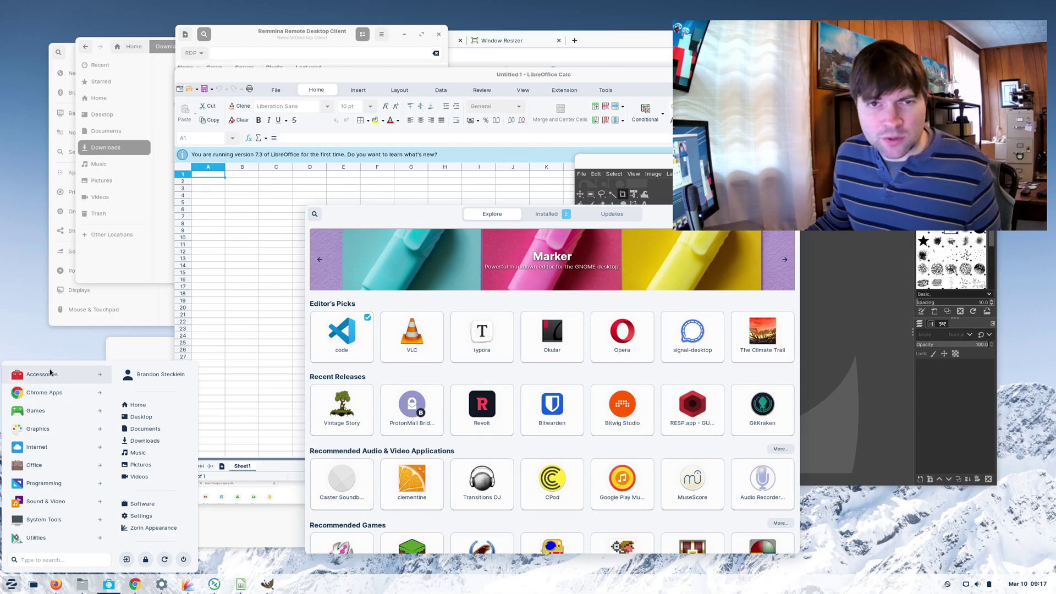
click(96, 520)
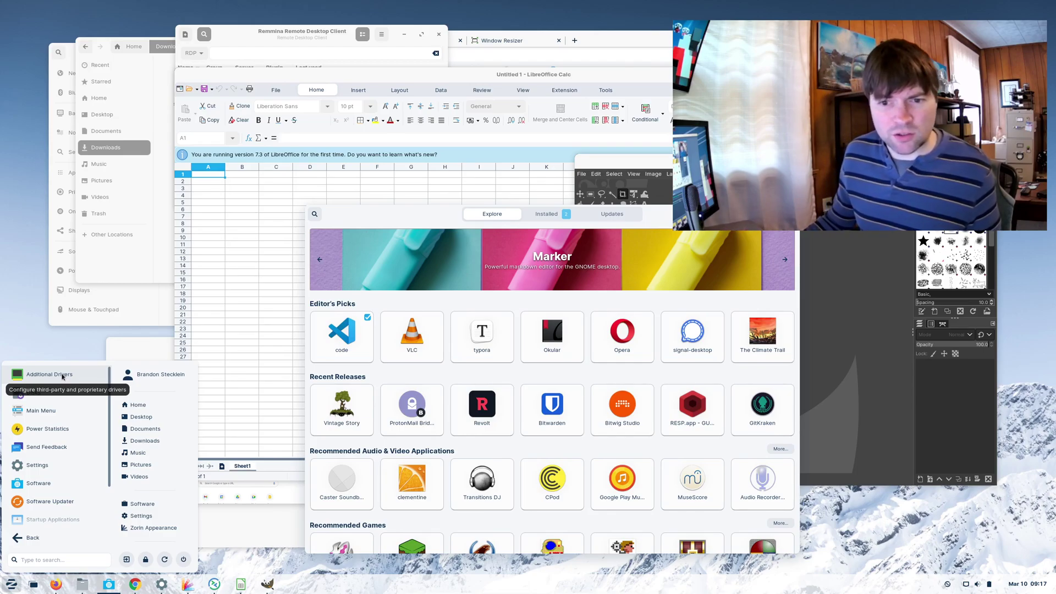
scroll(49, 474, down, 2)
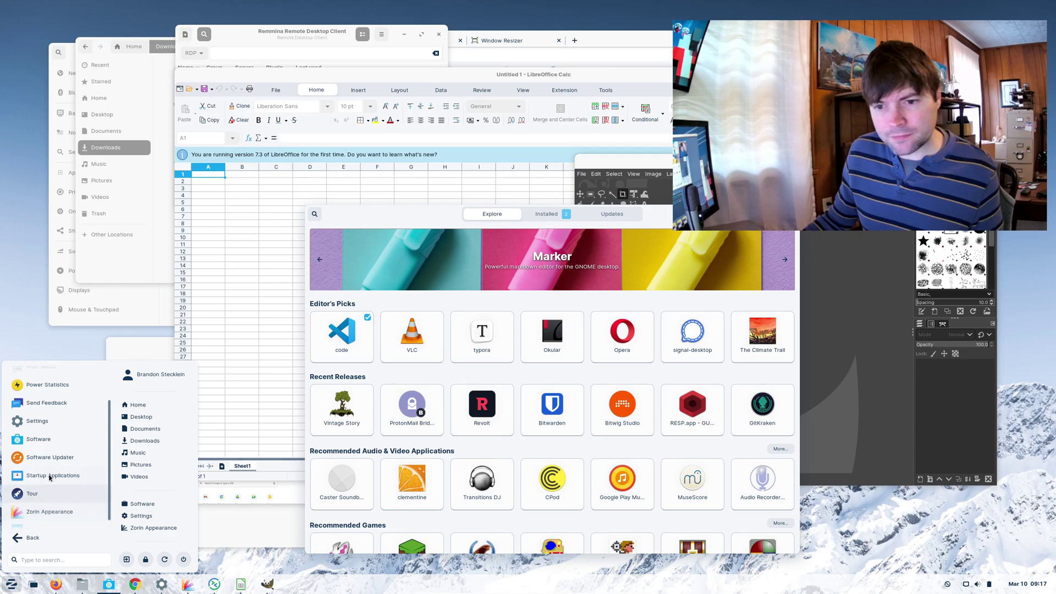
scroll(49, 477, down, 1)
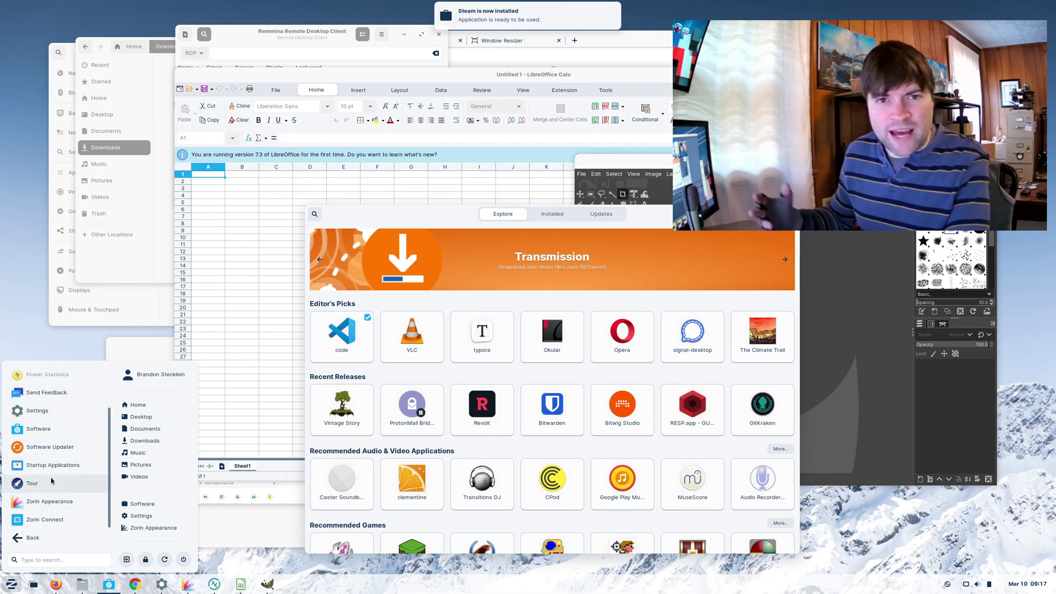
- Close the applications menu and the Software store window
scroll(53, 451, up, 2)
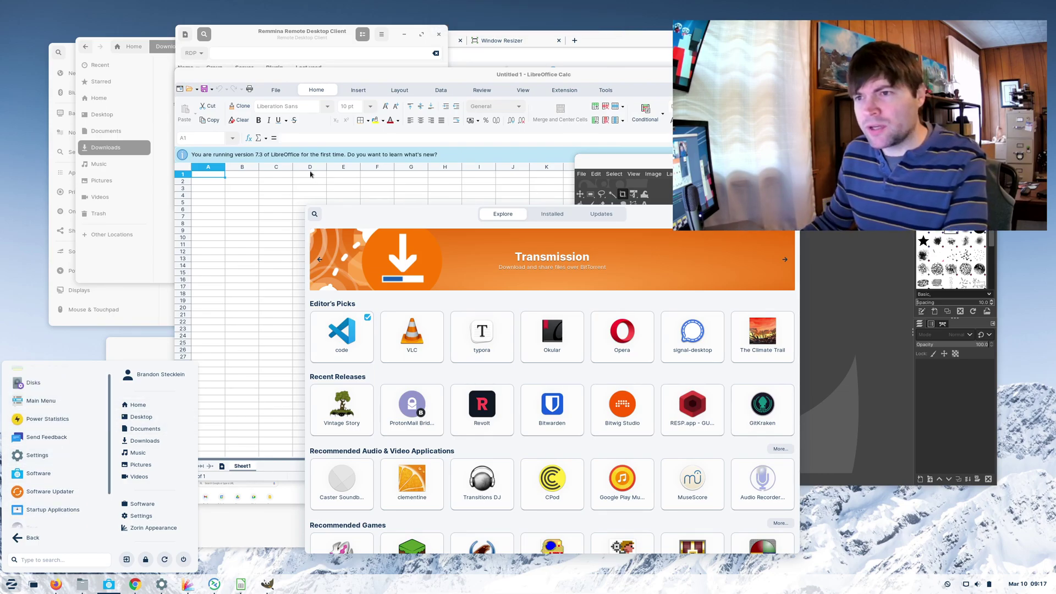
key(Escape)
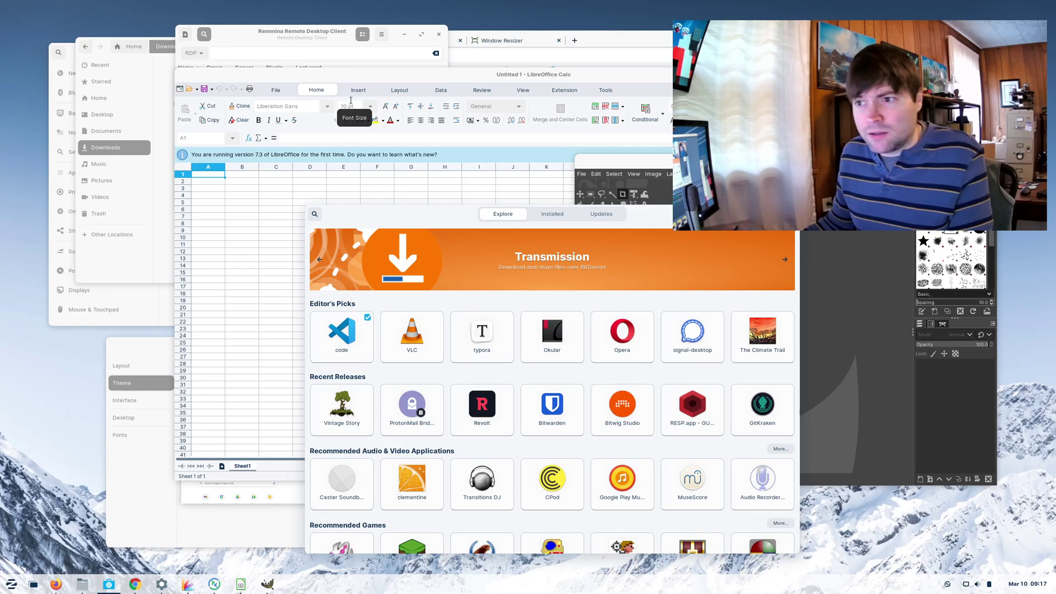
drag(715, 213, 500, 220)
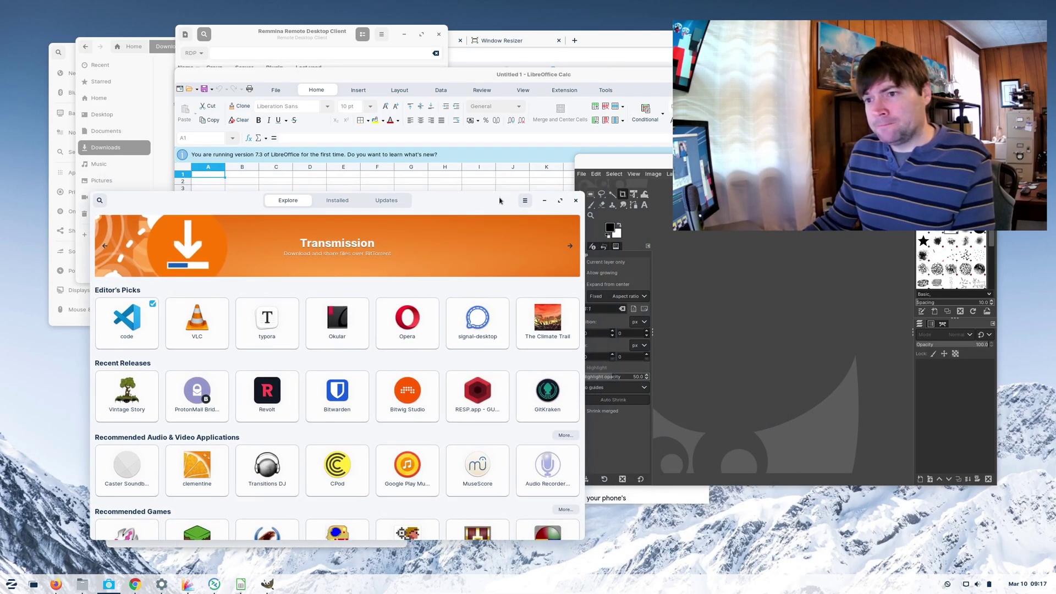
click(577, 208)
- Close GIMP and move the LibreOffice Calc window down and right
drag(651, 162, 593, 205)
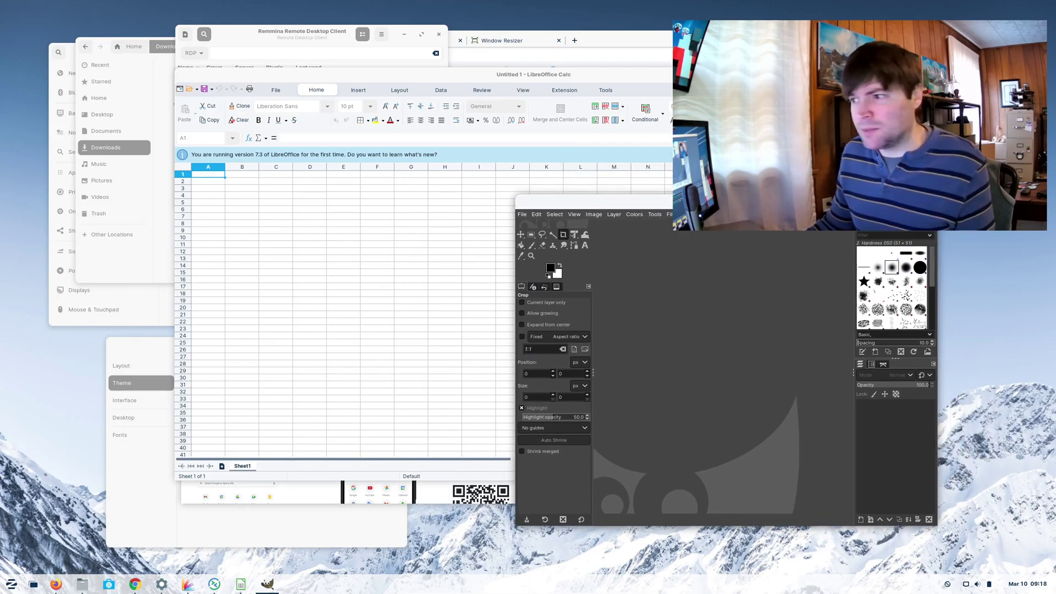
click(930, 200)
drag(715, 74, 744, 117)
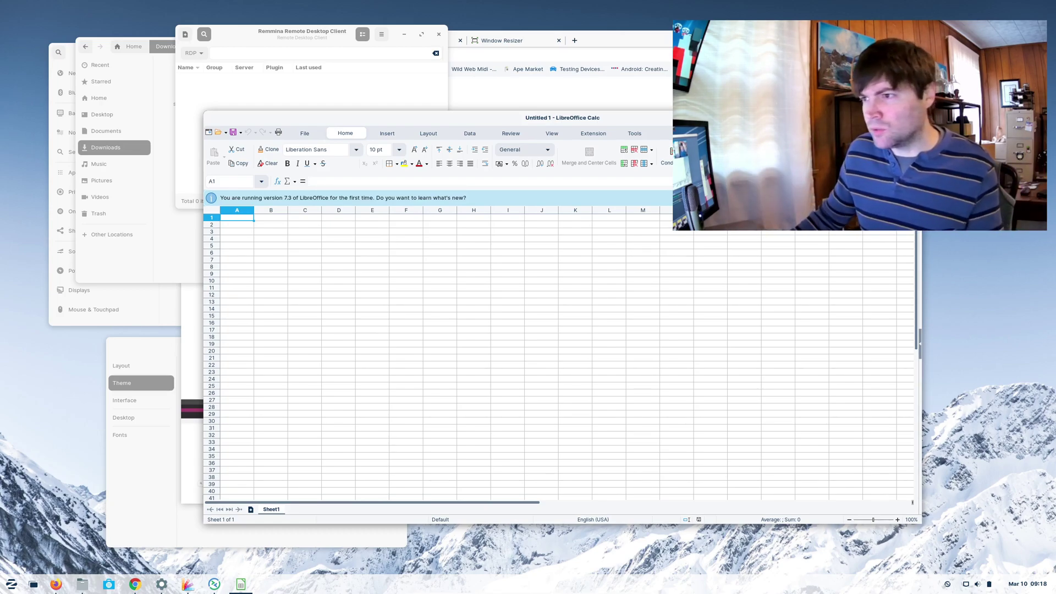
- Close LibreOffice Calc, the Remmina window and the Files window
key(ctrl+q)
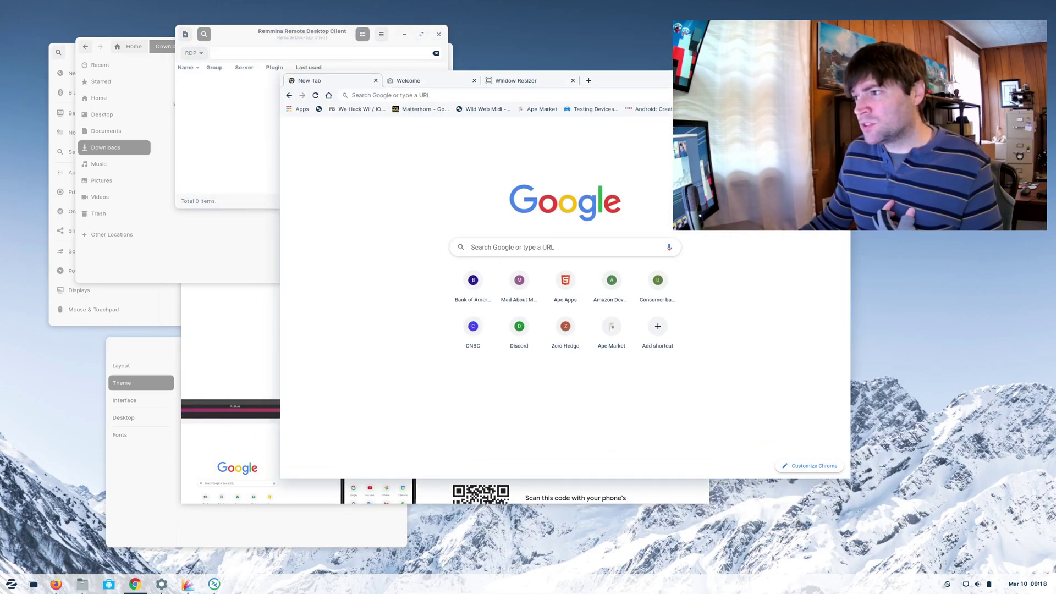
click(438, 34)
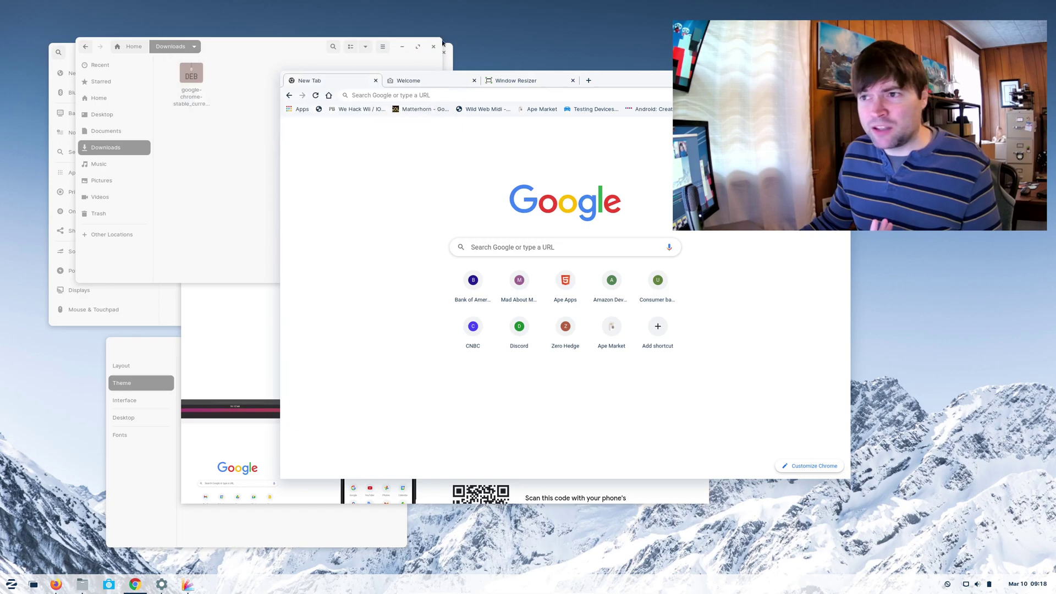
click(421, 46)
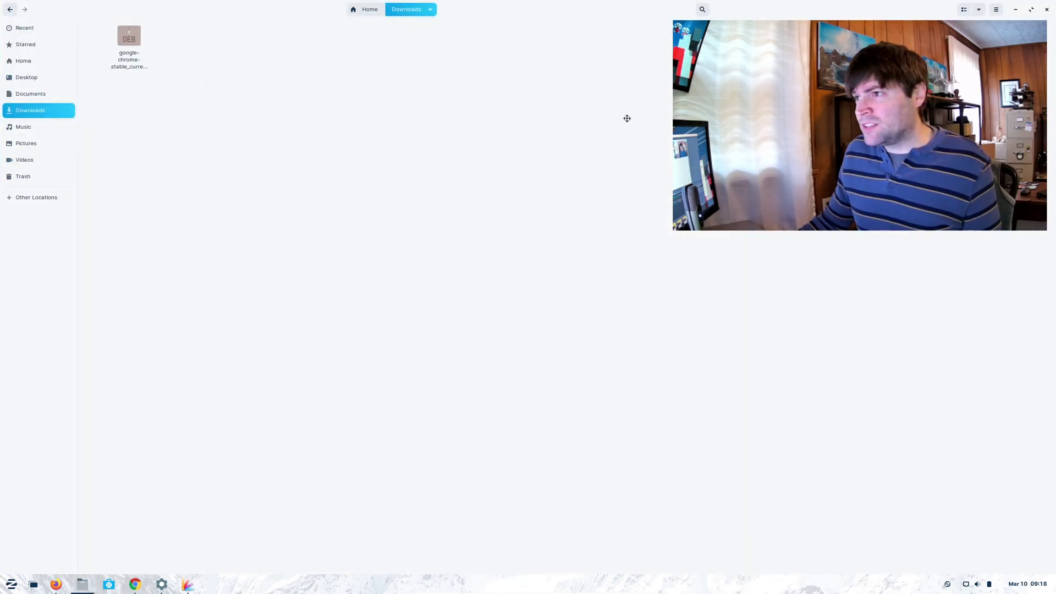
double_click(741, 13)
click(741, 13)
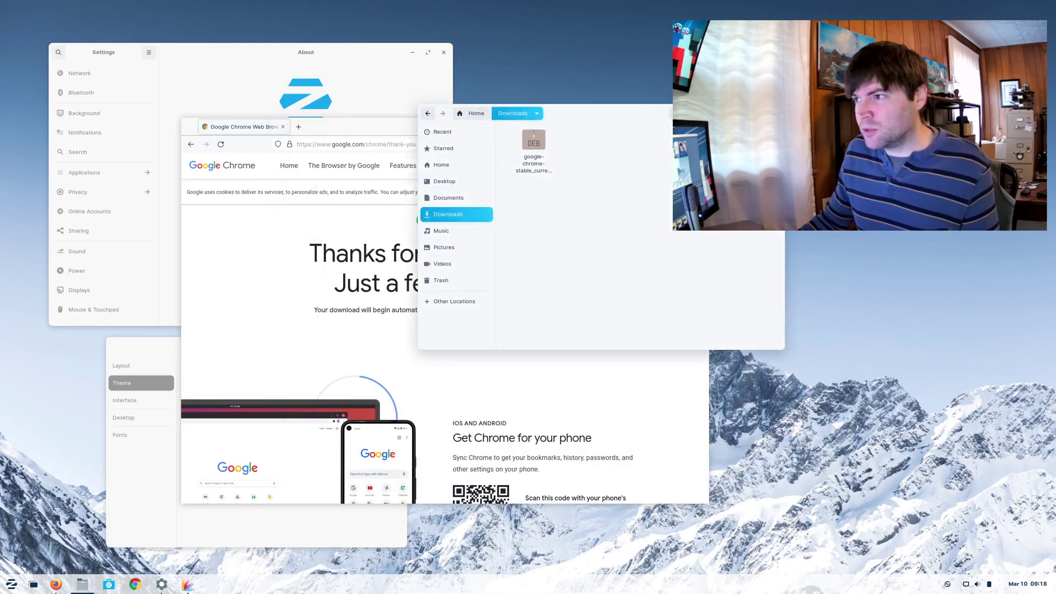
key(ctrl+w)
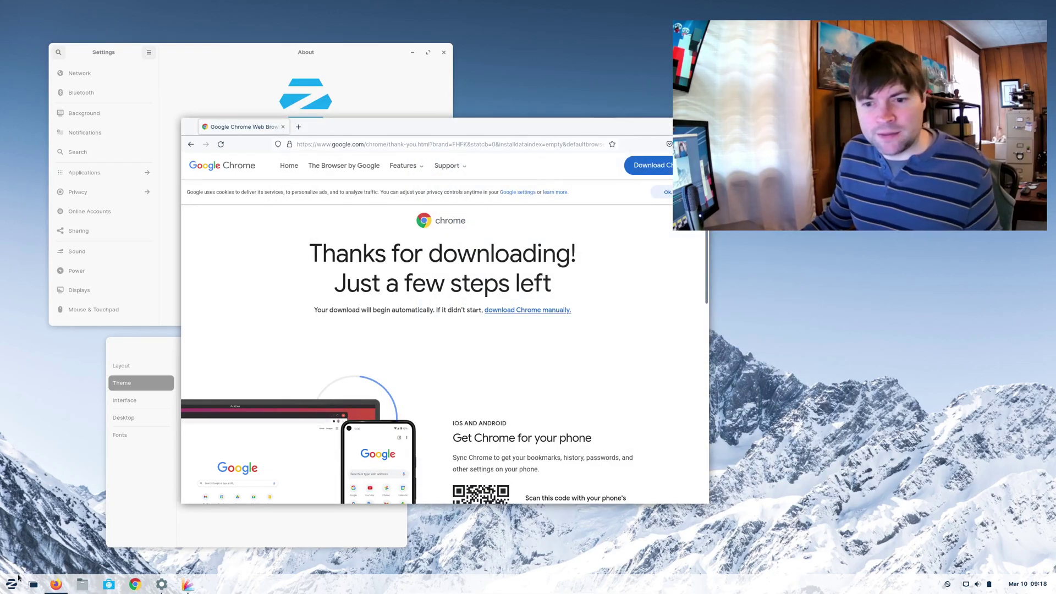
- Launch Terminal by searching 'ter' in the Zorin menu, and move it aside to the right
click(12, 585)
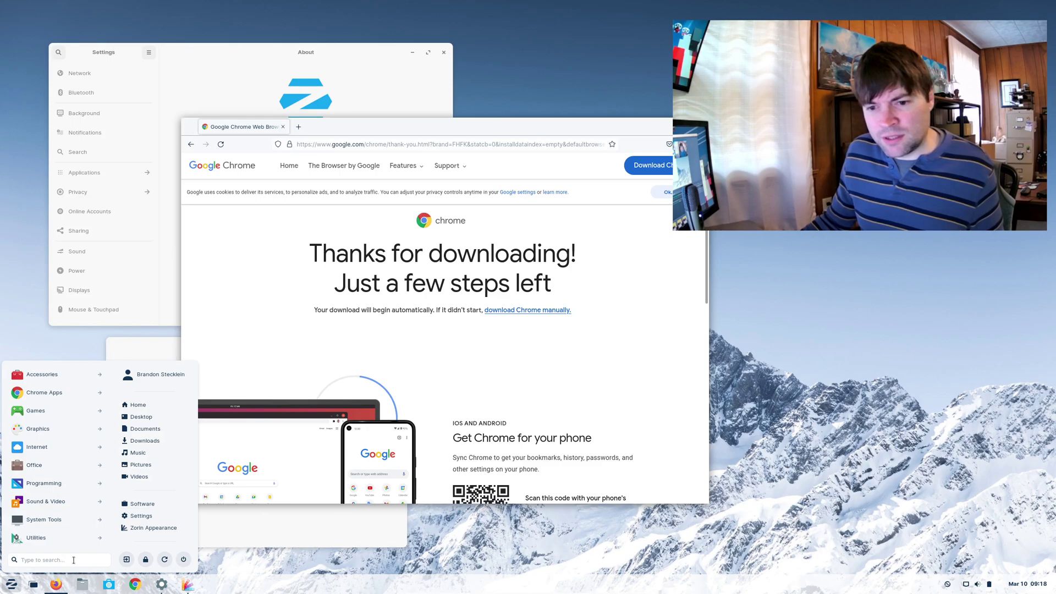
text(ter)
key(Return)
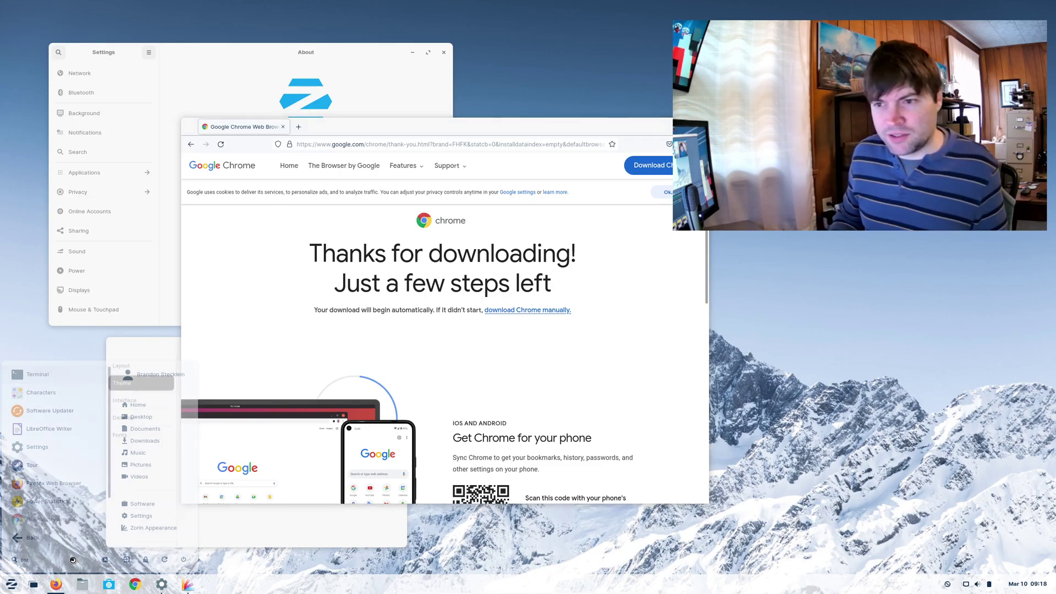
drag(539, 193, 829, 93)
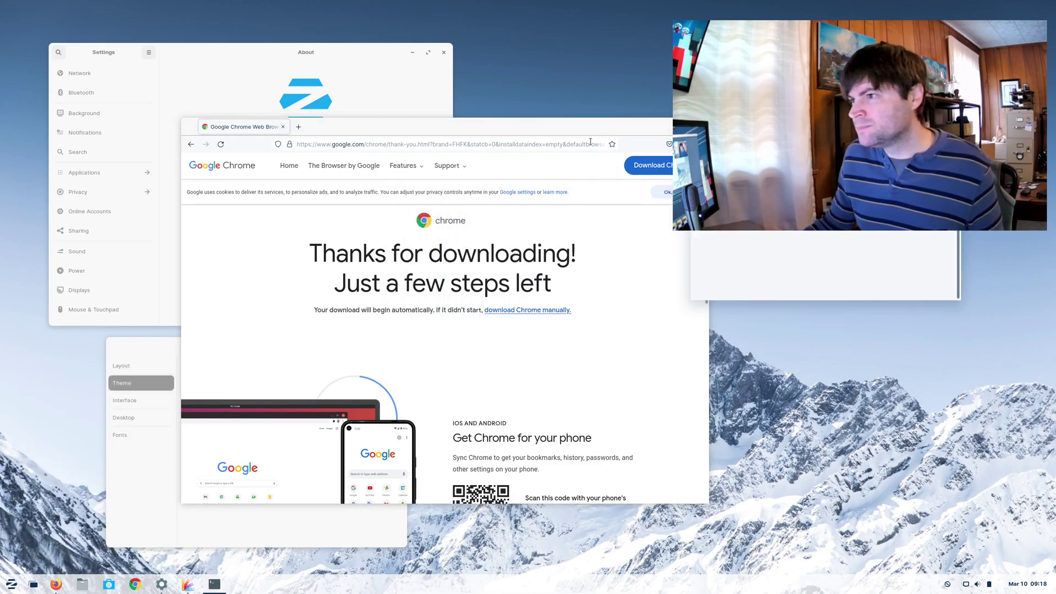
- Close the Chrome download page window and scroll Settings' About page to the system details
drag(578, 130, 465, 136)
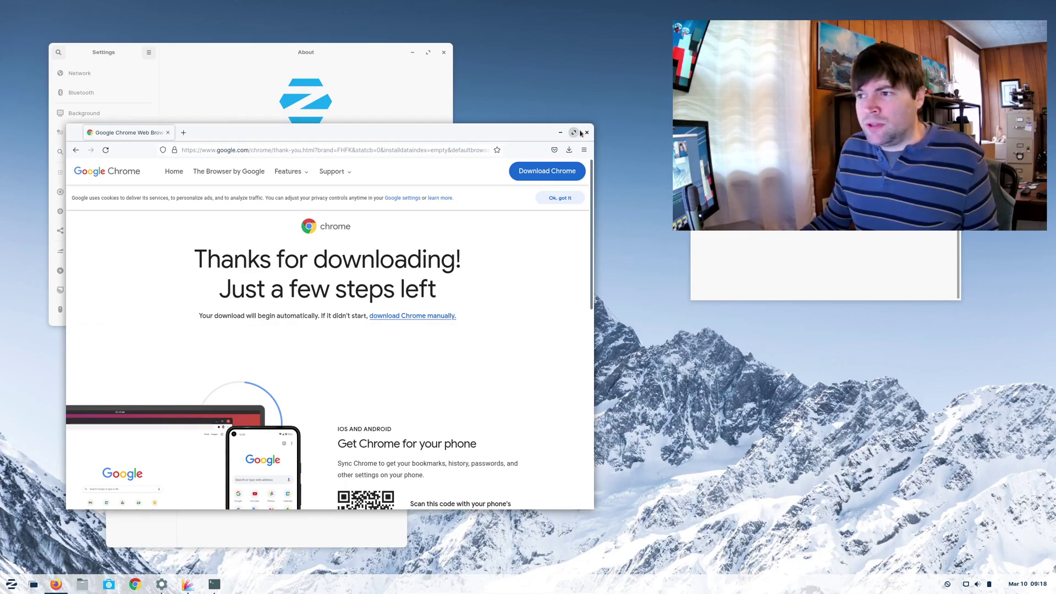
click(587, 132)
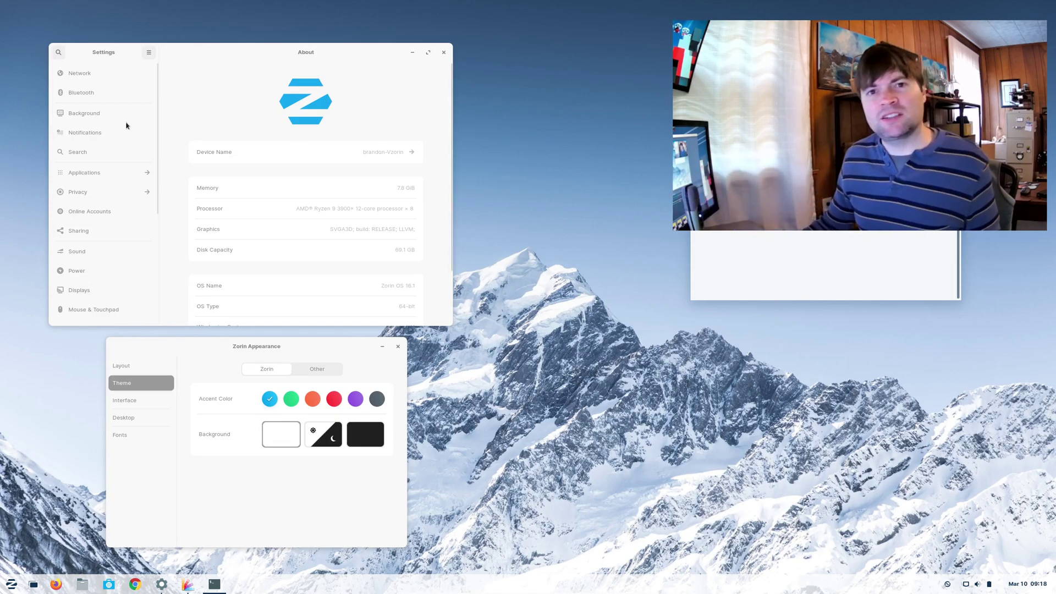
scroll(302, 163, down, 1)
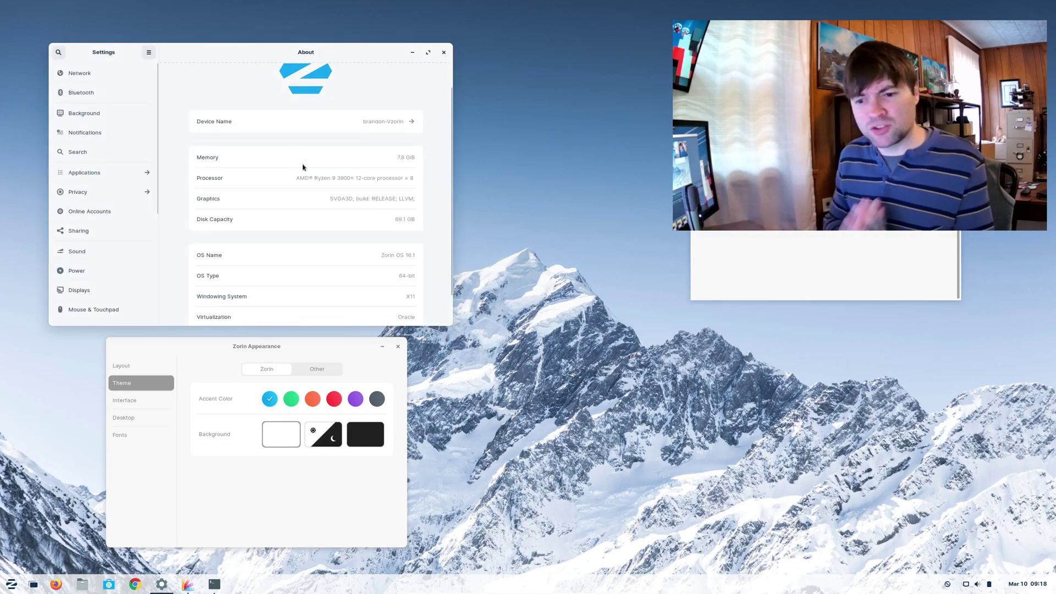